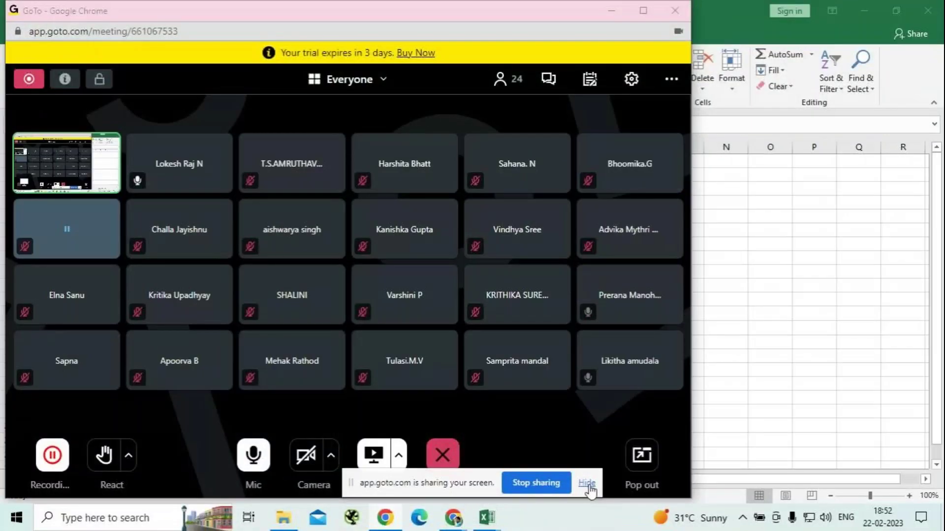
# Minimize the GoTo Meeting window to reveal the Revenue Model workbook
pyautogui.click(588, 486)
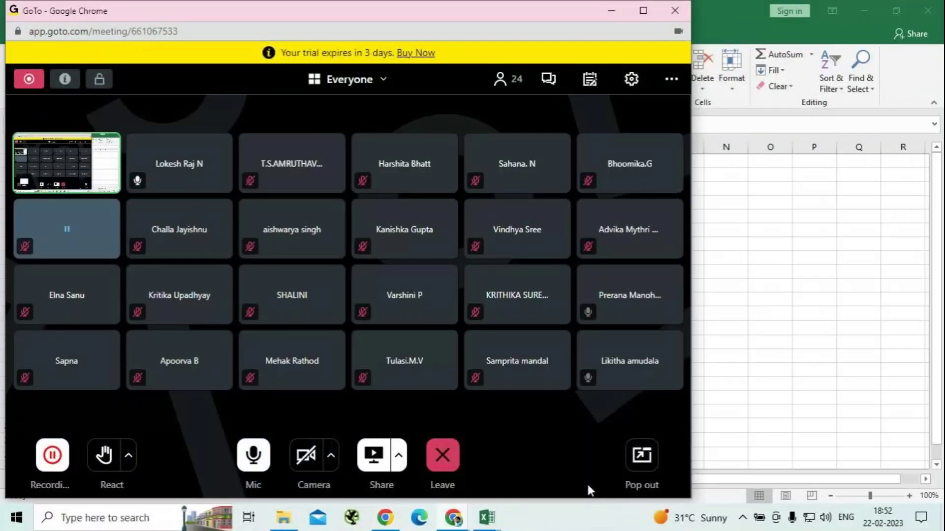
pyautogui.click(614, 15)
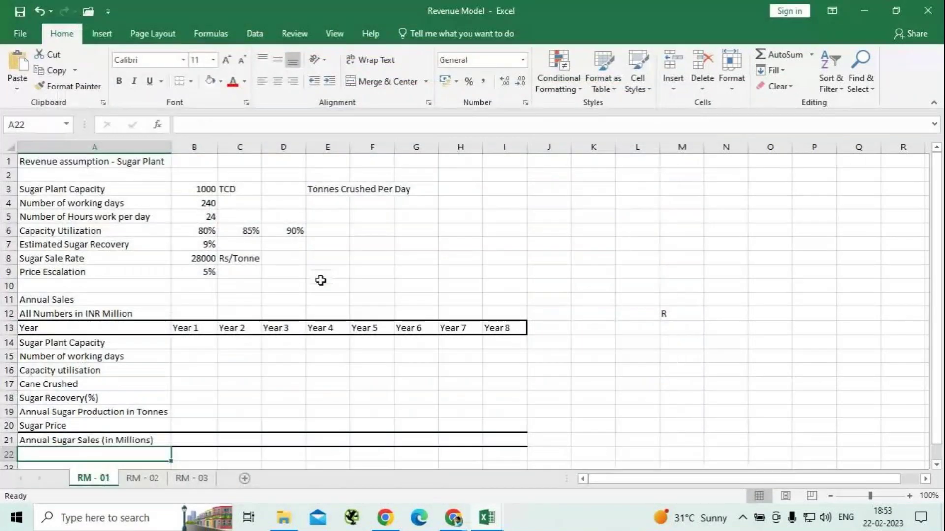
# Restore the second GoTo Meeting window from the Chrome taskbar in front of Excel
pyautogui.scroll(-6, 321, 280)
pyautogui.scroll(6, 333, 344)
pyautogui.moveTo(450, 520)
pyautogui.click(543, 470)
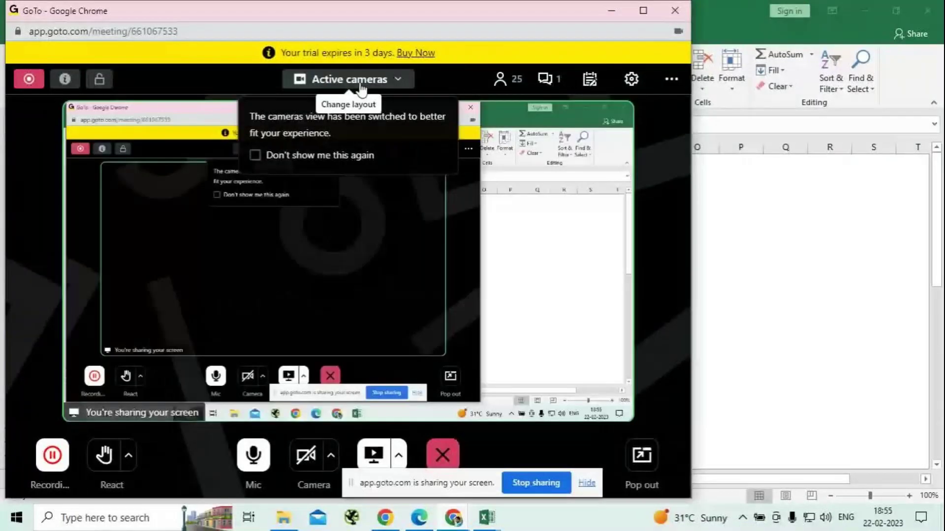
# Switch the meeting layout to the Everyone grid, then minimize the meeting window
pyautogui.click(349, 79)
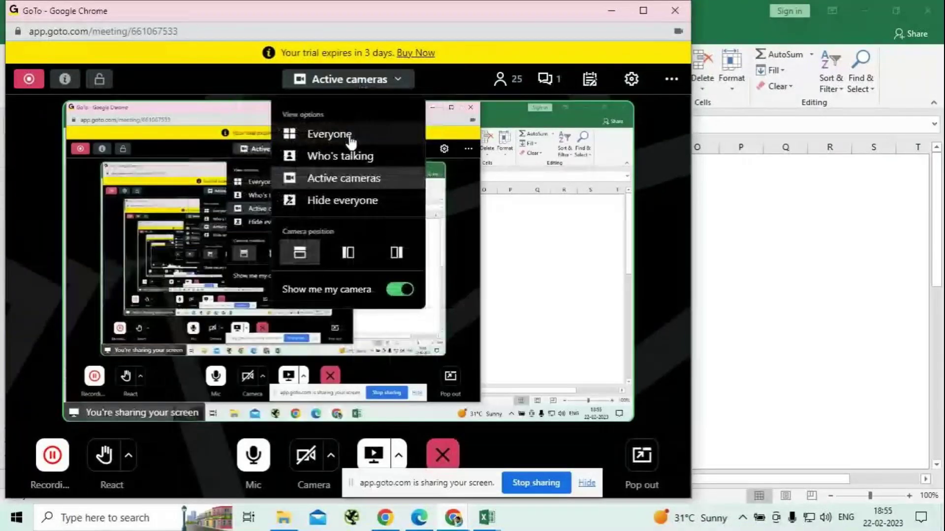
pyautogui.click(351, 136)
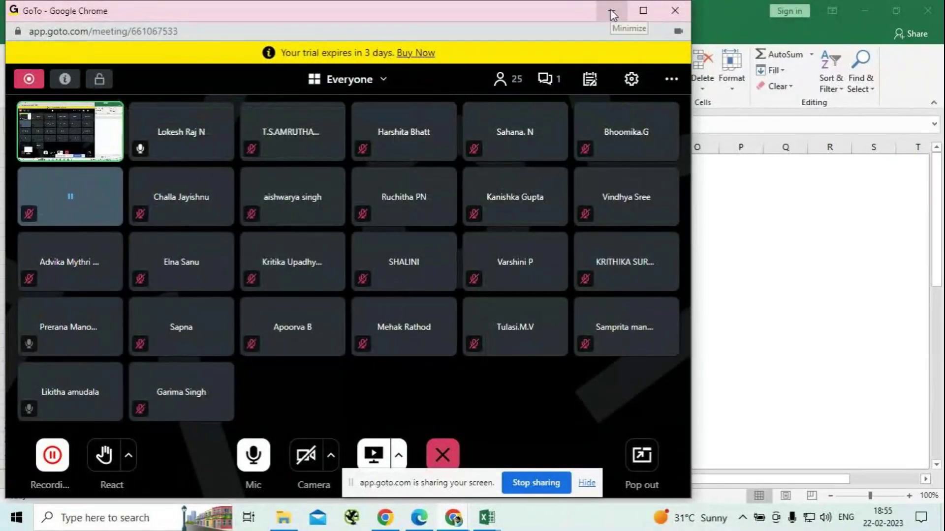
pyautogui.click(612, 12)
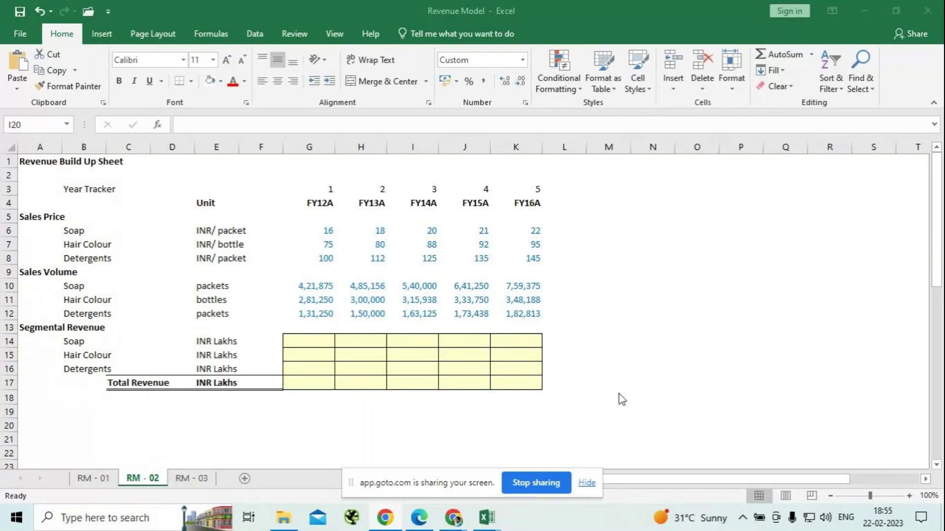
# Hide the screen-sharing bar and restore the GoTo meeting window from the taskbar
pyautogui.click(587, 484)
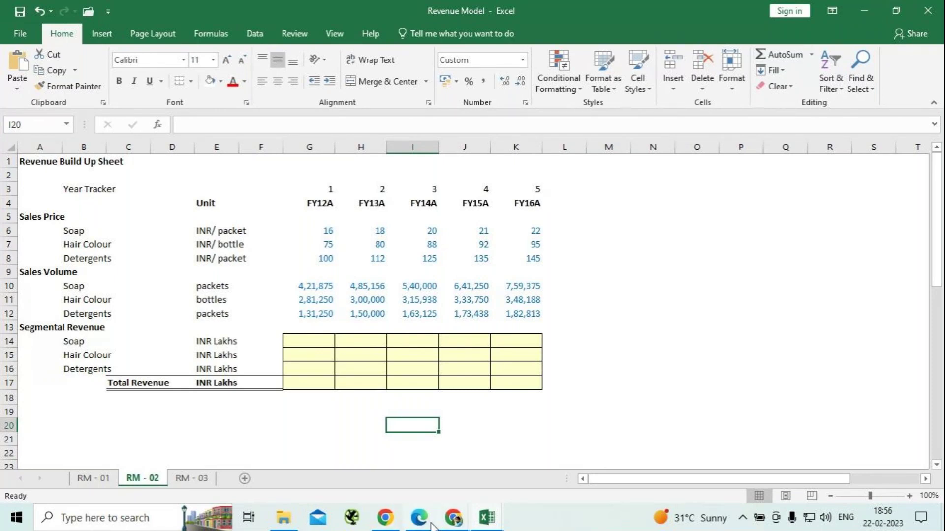
pyautogui.click(452, 517)
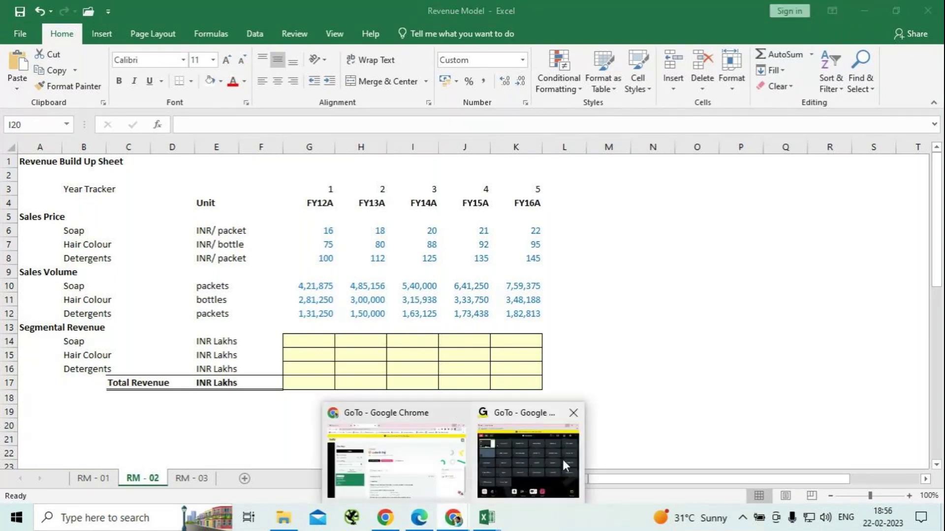
pyautogui.click(562, 457)
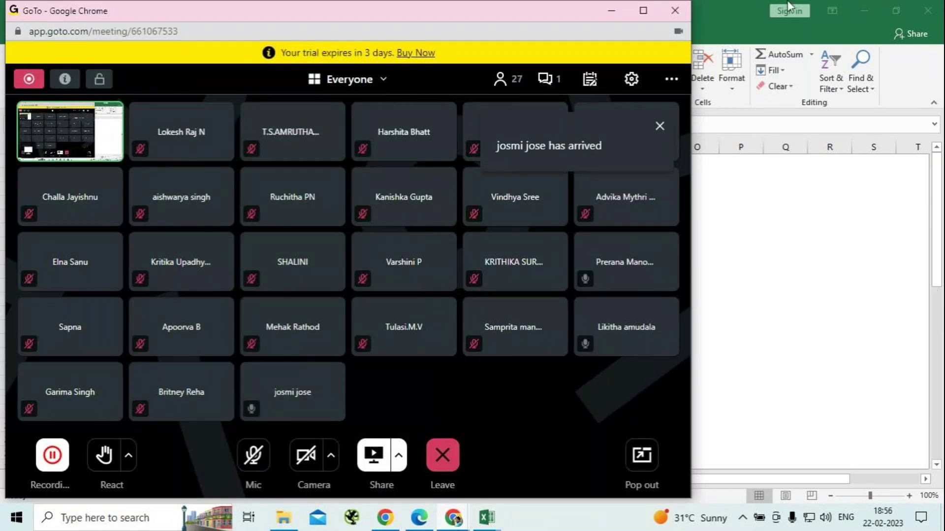
# Minimize the GoTo Chrome window to show the RM - 02 Revenue Build Up sheet
pyautogui.click(611, 10)
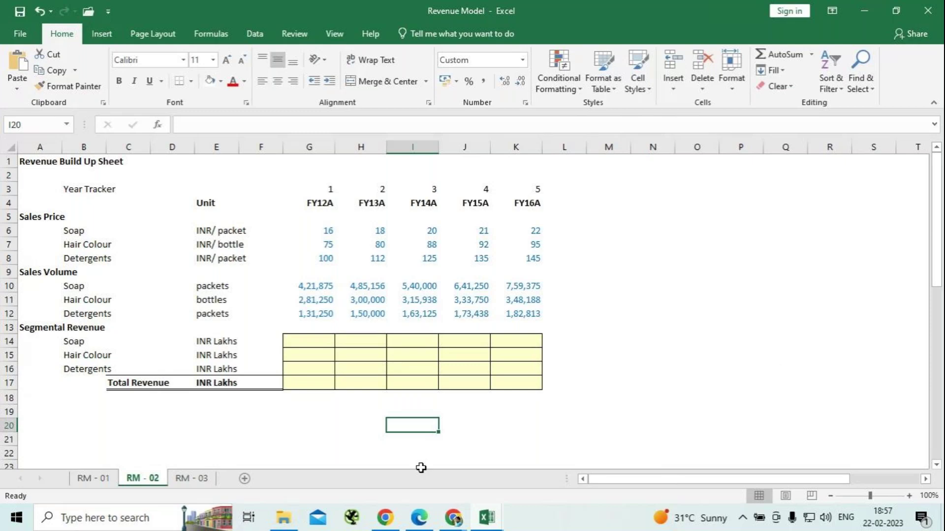
# Restore GoTo, unmute the microphone, open the chat, then minimize back to Excel
pyautogui.moveTo(454, 517)
pyautogui.click(526, 457)
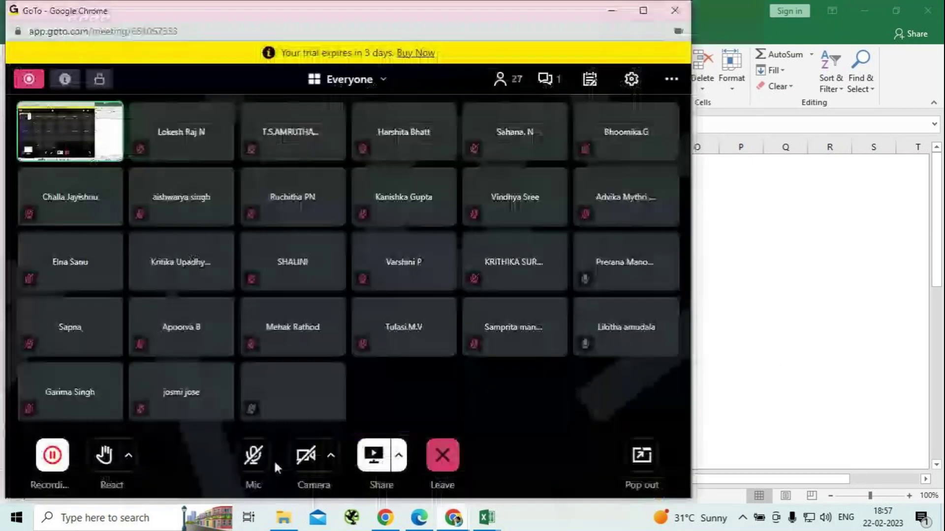
pyautogui.click(260, 459)
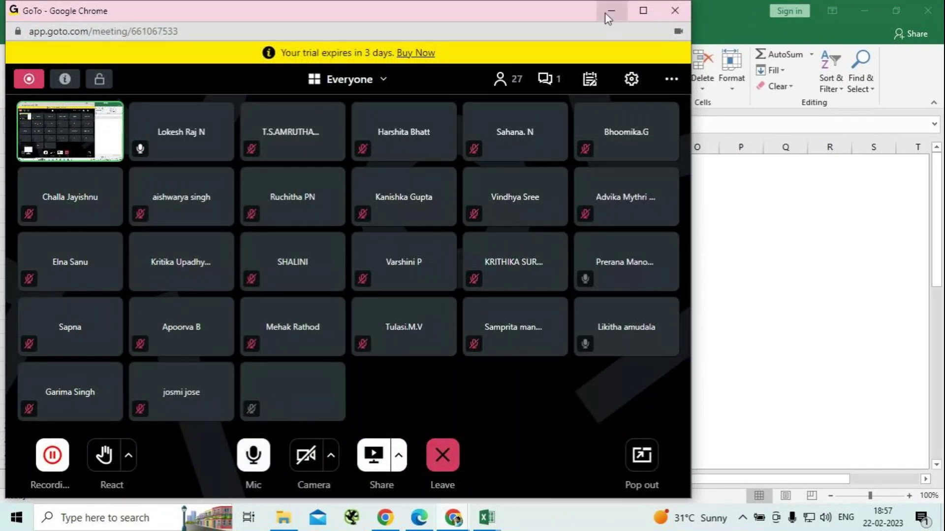
pyautogui.click(559, 85)
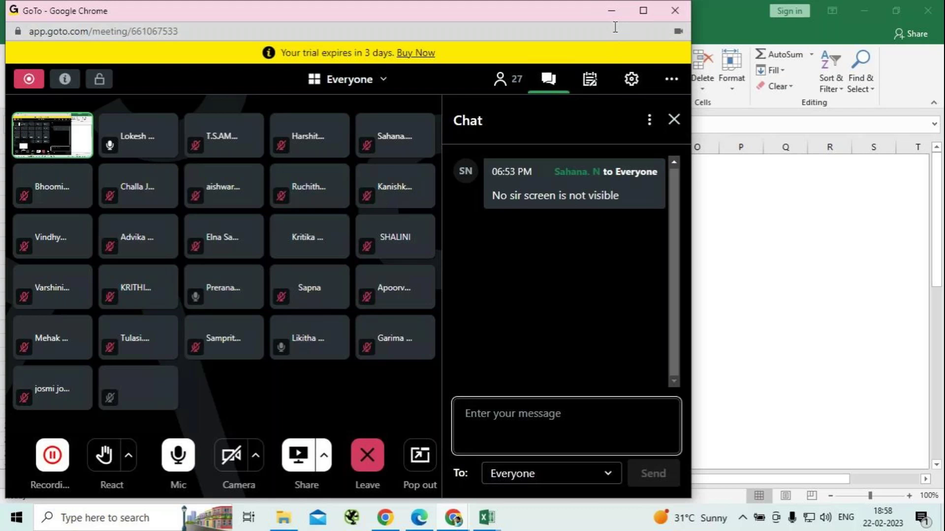
pyautogui.click(611, 11)
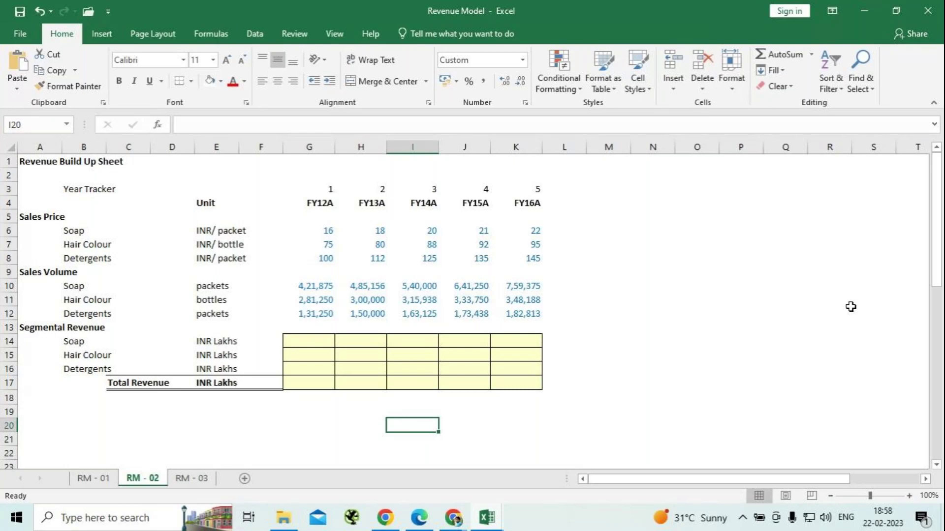
# Enter =G6*G10 in G14 so Soap FY12A revenue shows 67,50,000
pyautogui.click(315, 340)
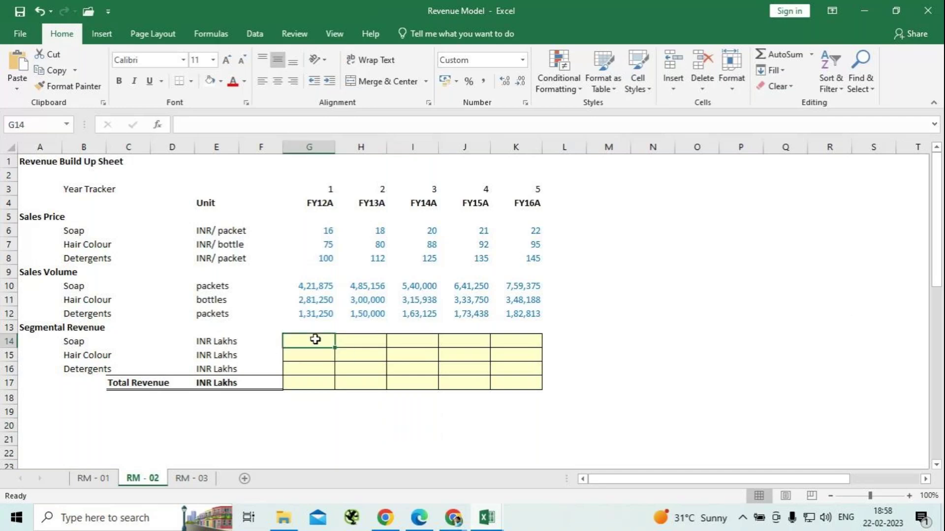
pyautogui.write('=')
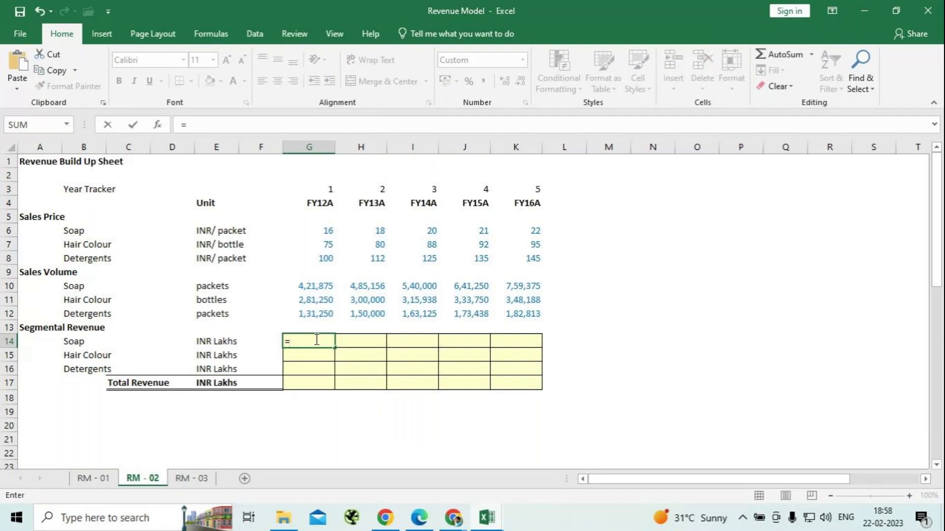
pyautogui.click(318, 229)
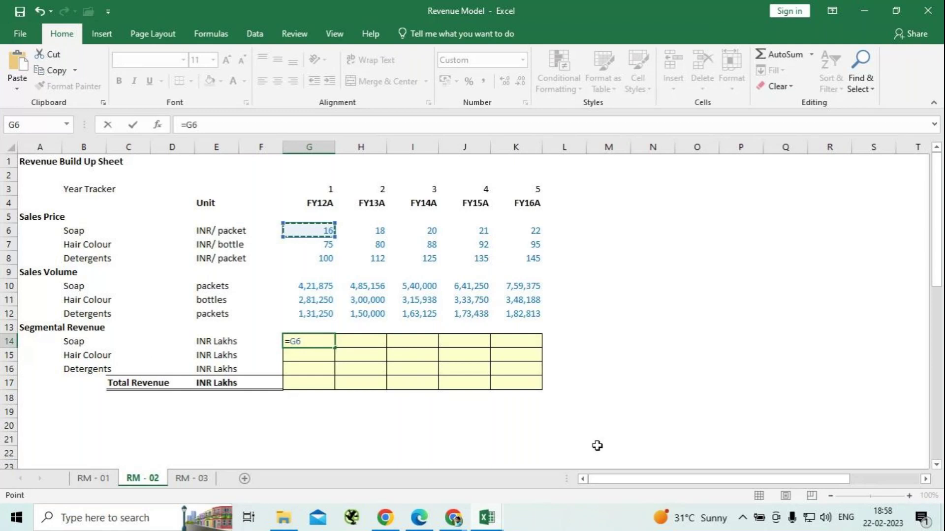
pyautogui.write('*')
pyautogui.click(324, 287)
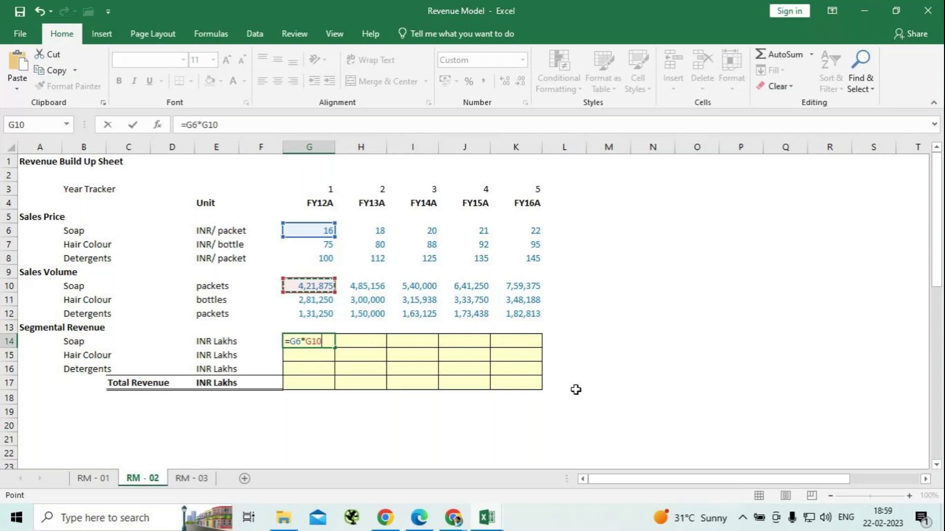
pyautogui.press('Return')
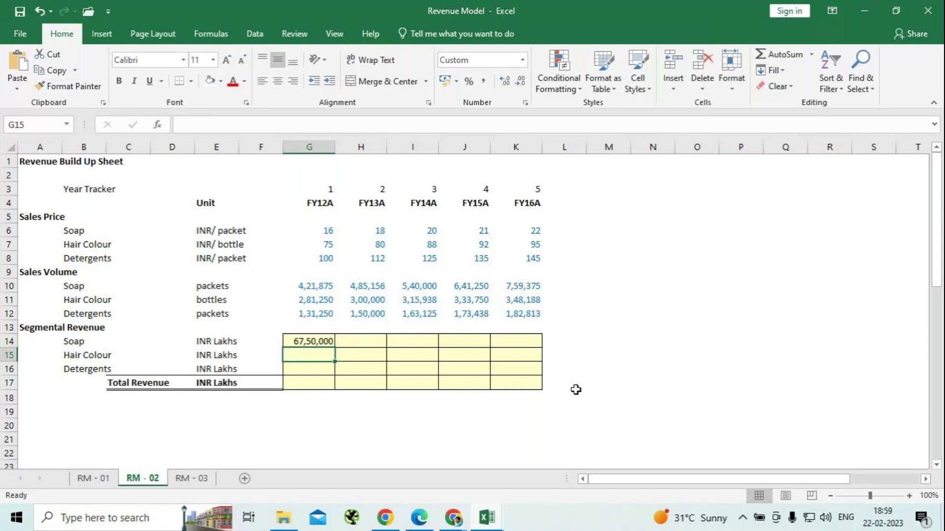
pyautogui.click(637, 233)
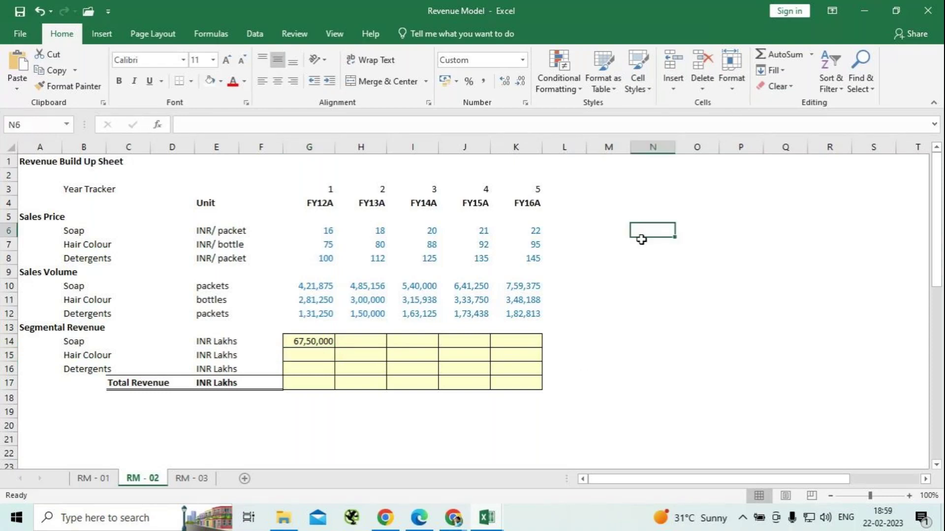
# Write the note 'Revenue = Units sold*sales price' in cell N6
pyautogui.write('Revenue')
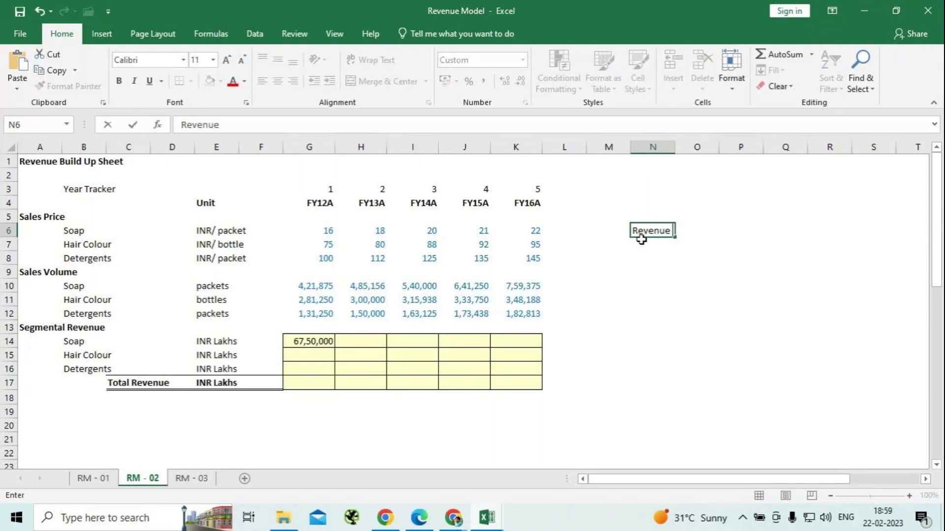
pyautogui.write(' =')
pyautogui.write('Units sold*sa')
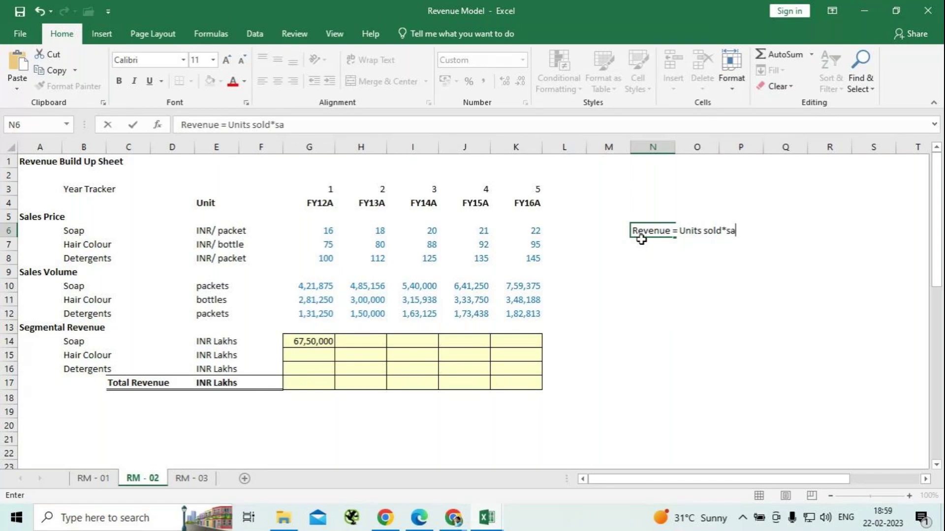
pyautogui.write('les price')
pyautogui.click(309, 345)
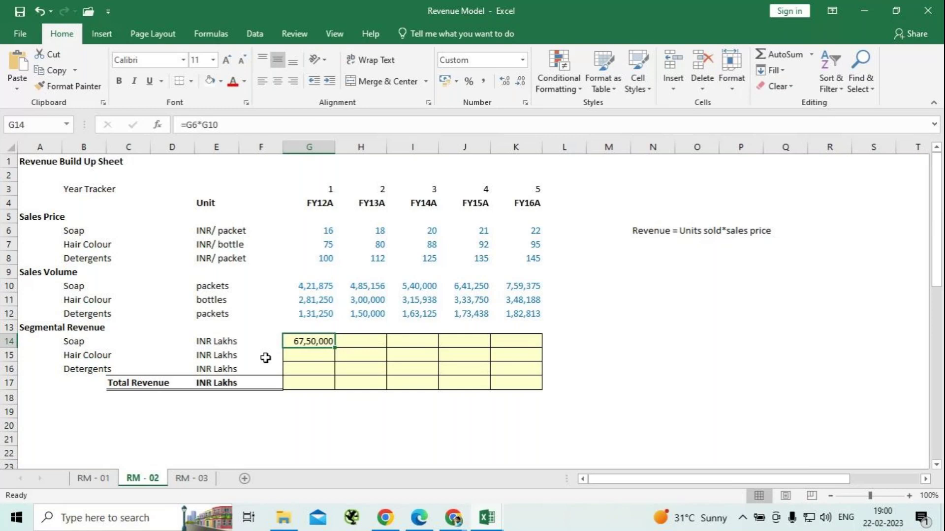
pyautogui.click(233, 124)
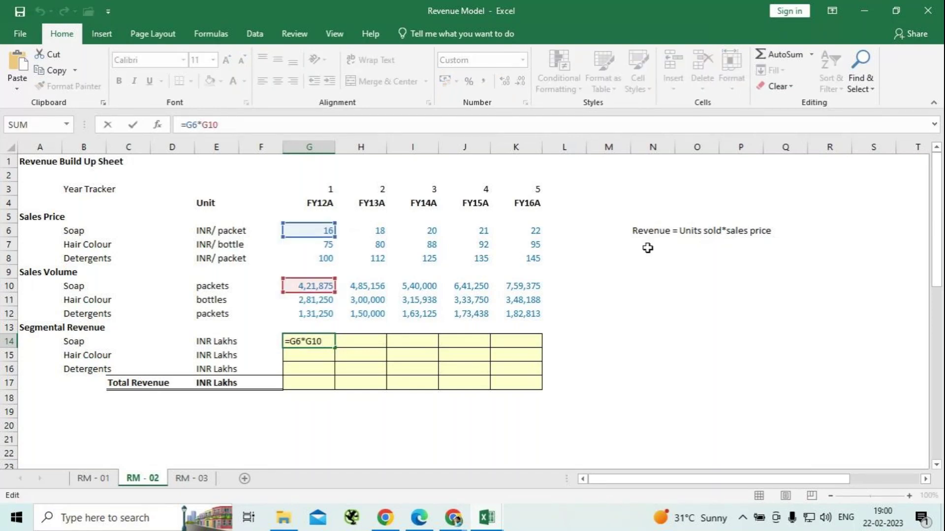
# Change G14 to =G6*G10/10^5 and display it as 67.5 with one decimal
pyautogui.write('/10')
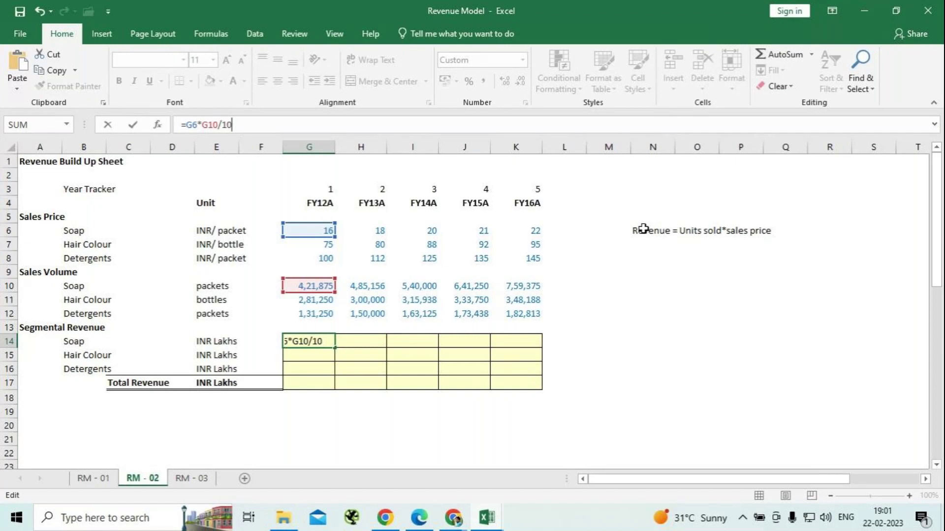
pyautogui.write('^')
pyautogui.write('5')
pyautogui.press('Return')
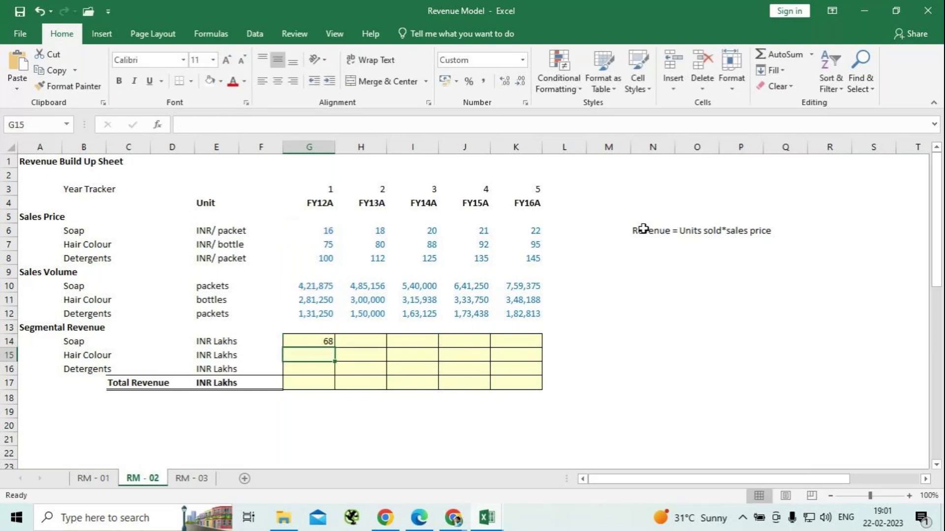
pyautogui.click(323, 340)
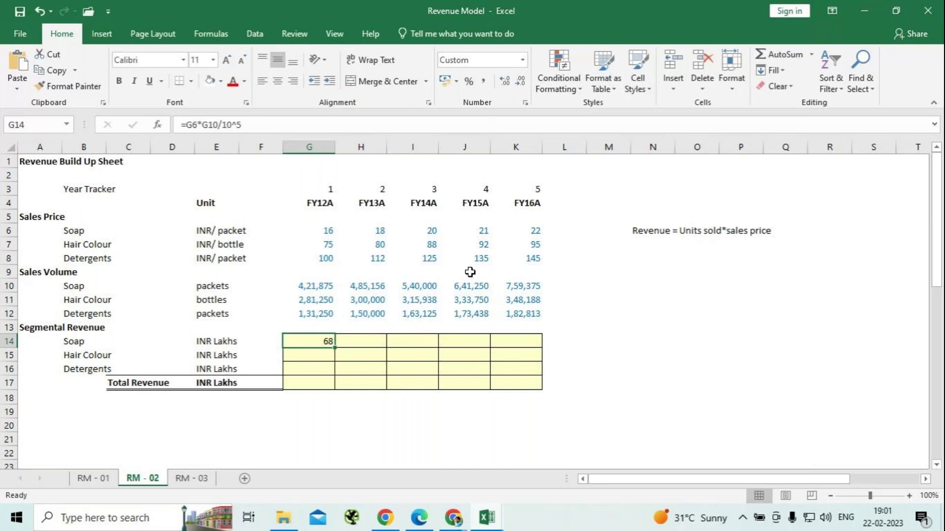
pyautogui.click(504, 81)
pyautogui.press('Right')
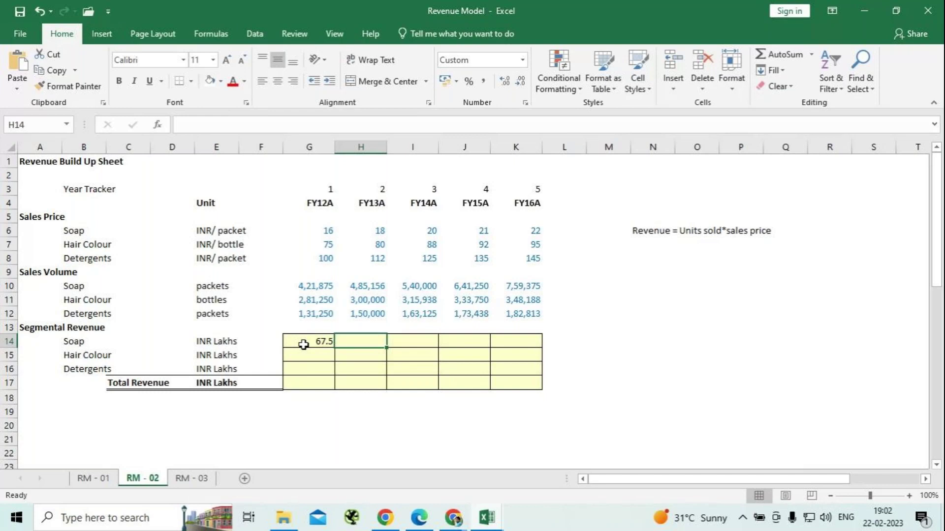
pyautogui.write('=')
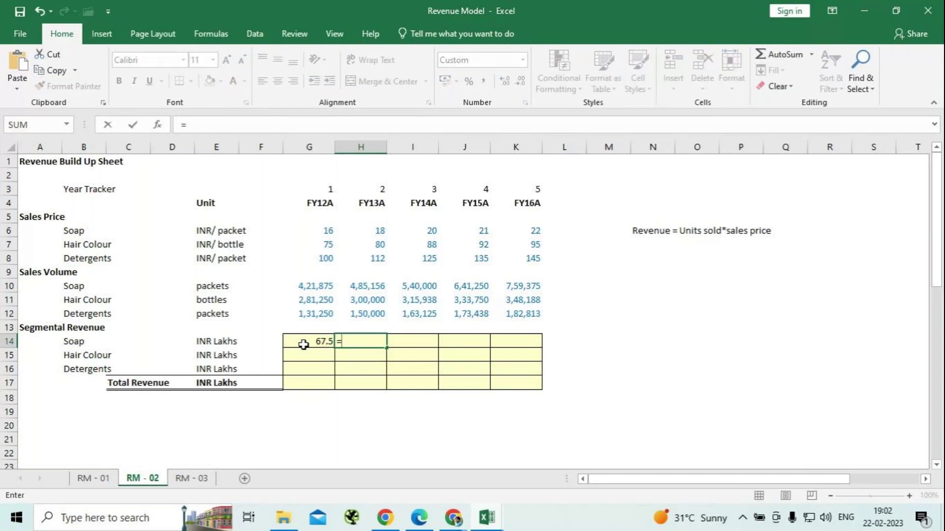
# Enter =H6*H10/10^5 in H14 so Soap FY13A revenue shows 87 lakhs
pyautogui.click(379, 229)
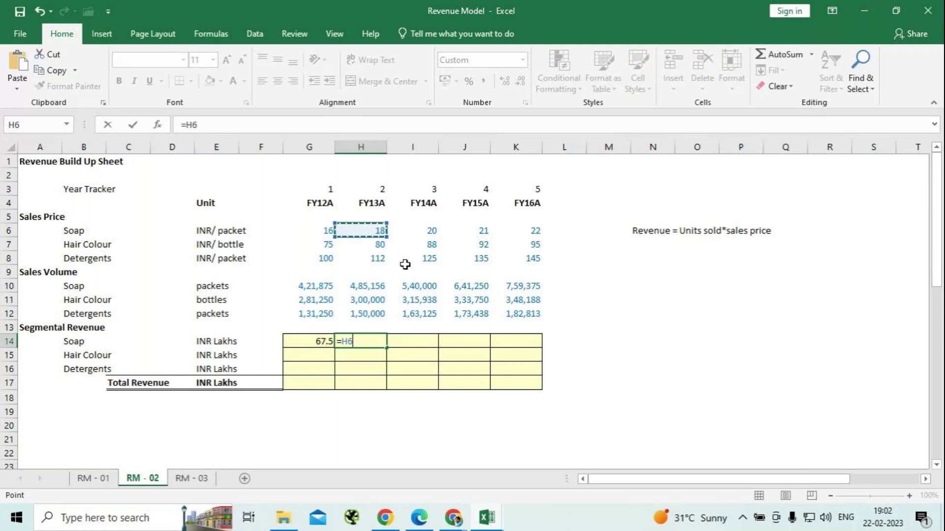
pyautogui.write('*')
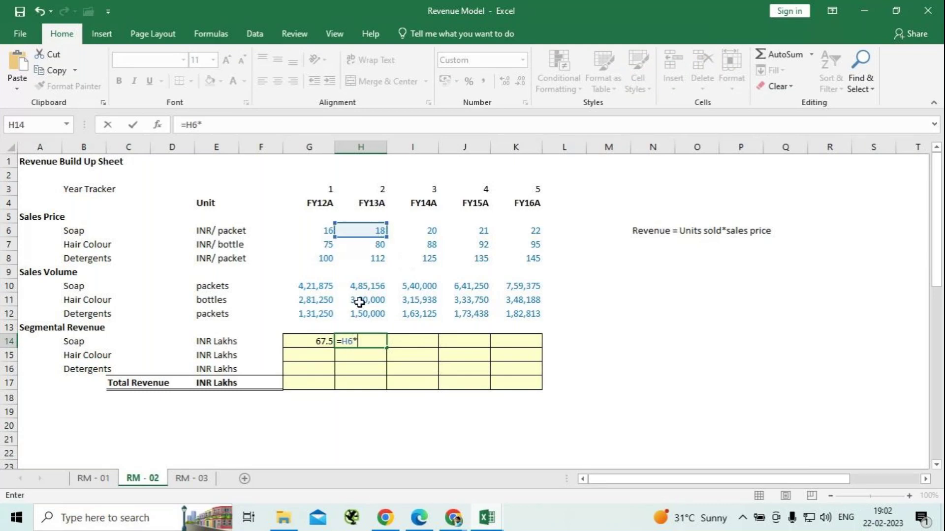
pyautogui.click(367, 286)
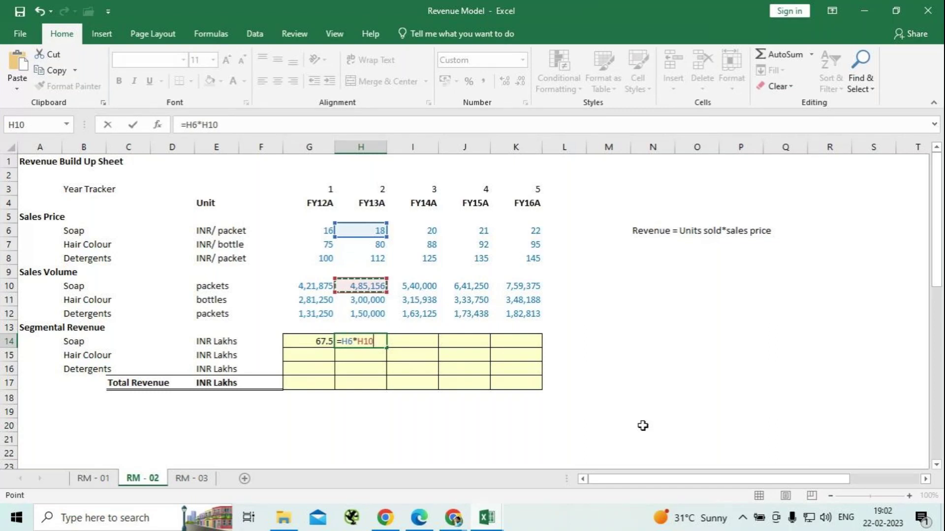
pyautogui.write('/10')
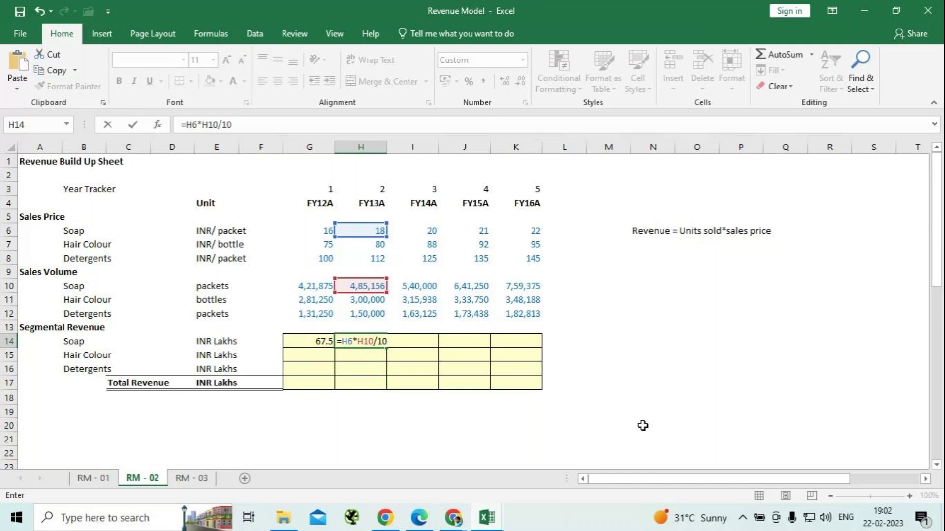
pyautogui.write('^5')
pyautogui.press('Return')
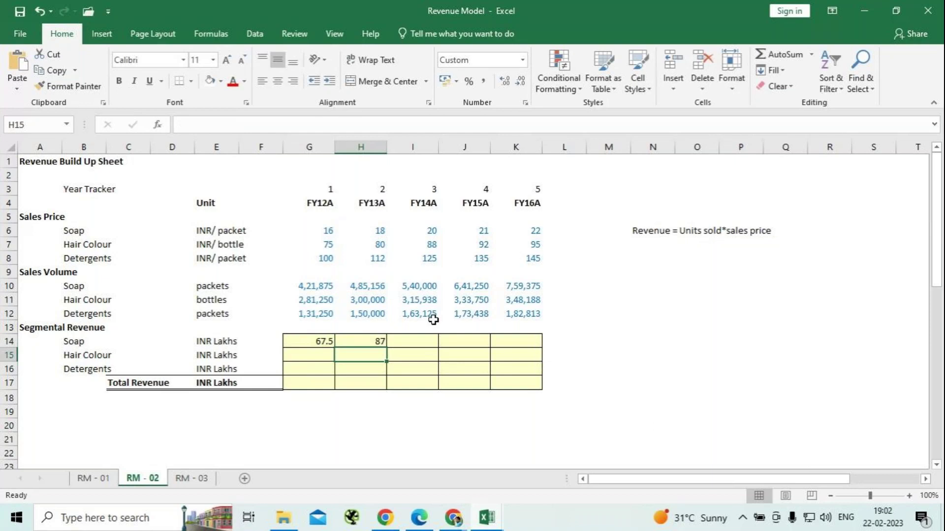
# Format the segmental revenue block G14:K16 to show one decimal place
pyautogui.moveTo(320, 341); pyautogui.dragTo(526, 370)
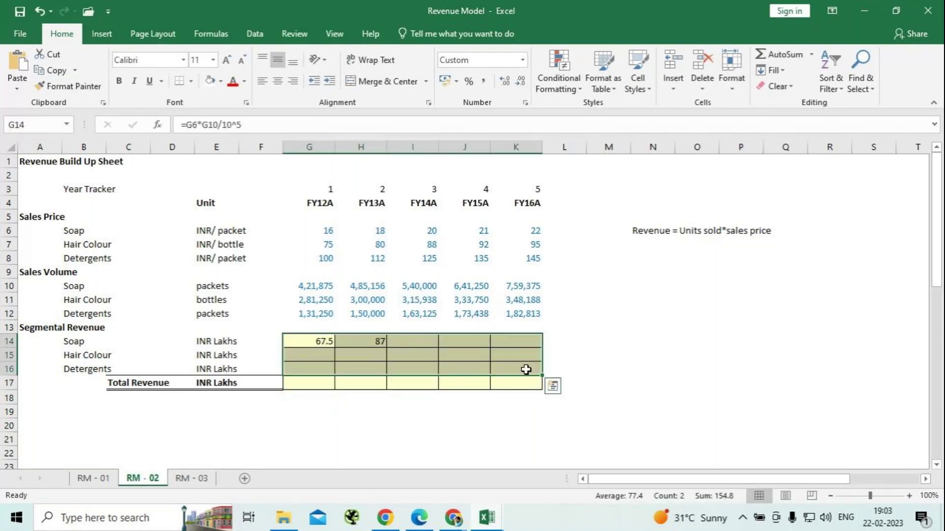
pyautogui.click(521, 83)
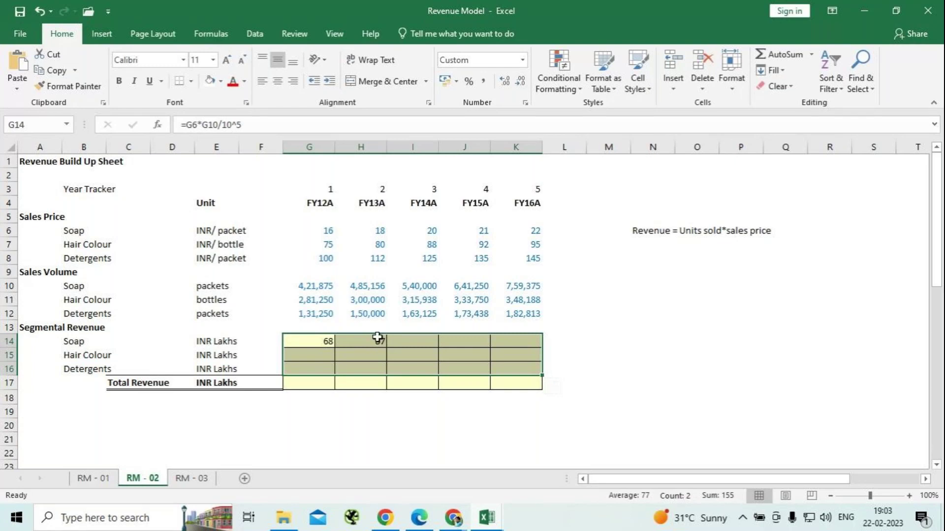
pyautogui.click(506, 82)
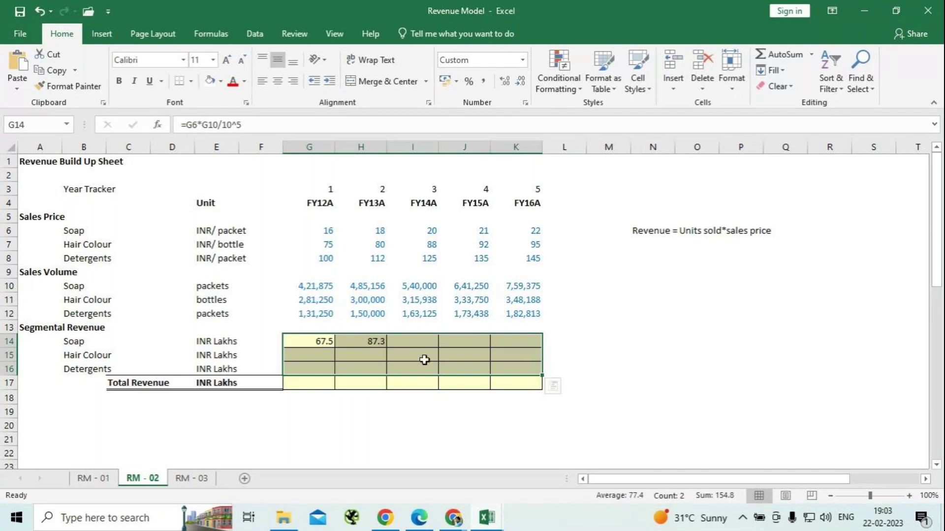
pyautogui.moveTo(721, 520)
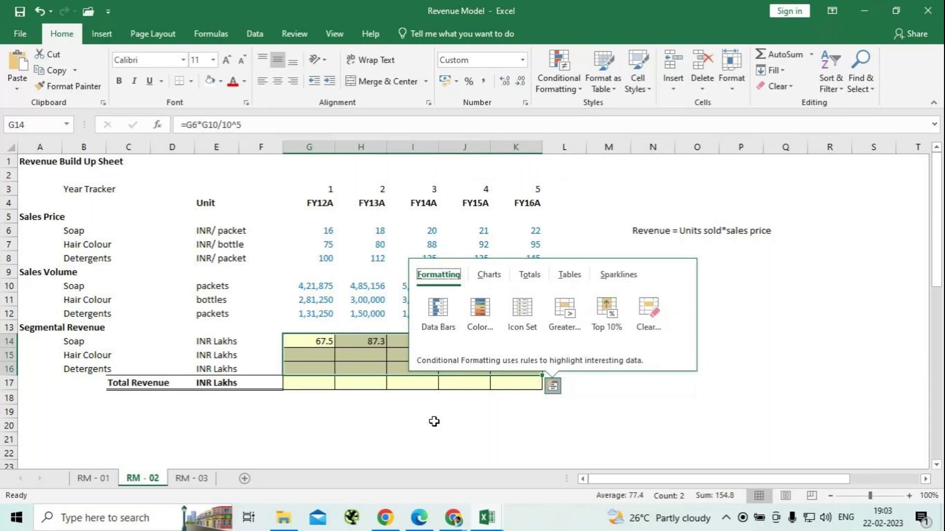
# Fill the Soap formula across to Years 3–5 and down to Hair Colour and Detergents
pyautogui.click(318, 341)
pyautogui.moveTo(318, 340); pyautogui.dragTo(506, 376)
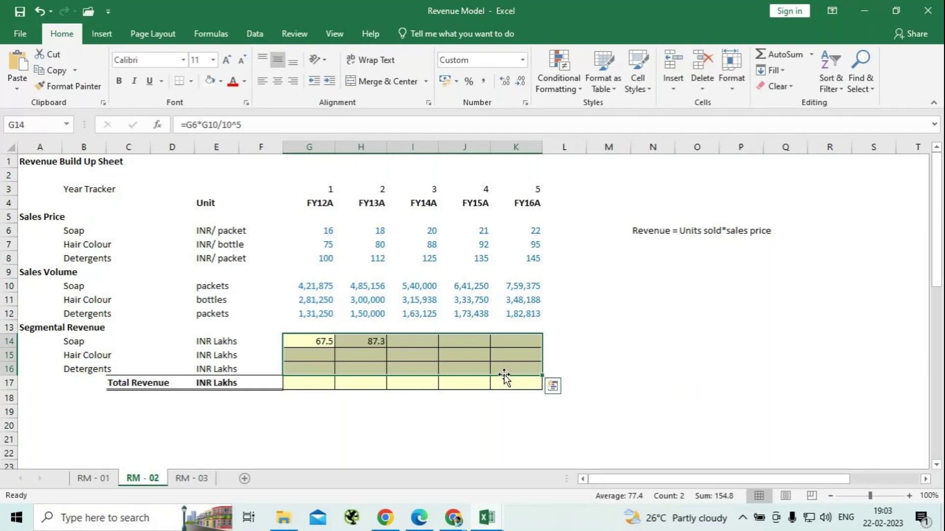
pyautogui.hotkey('ctrl', 'r')
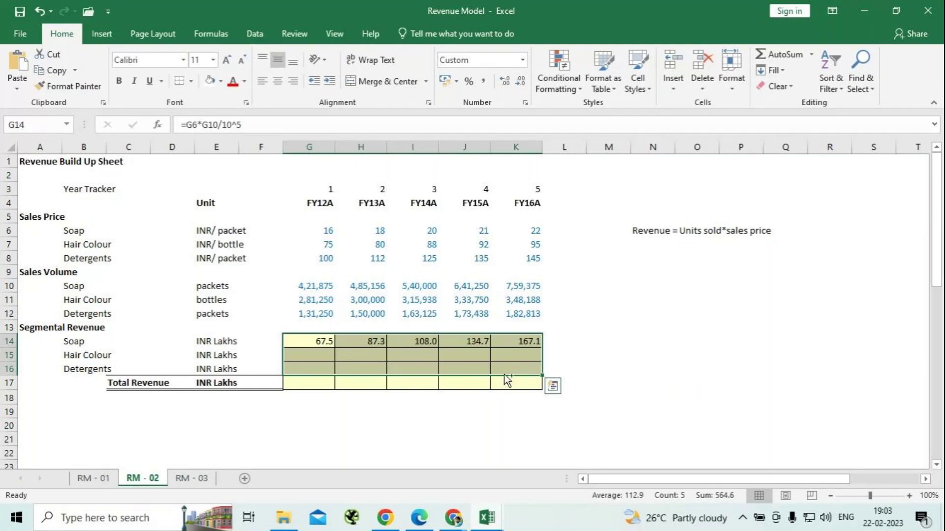
pyautogui.hotkey('ctrl', 'd')
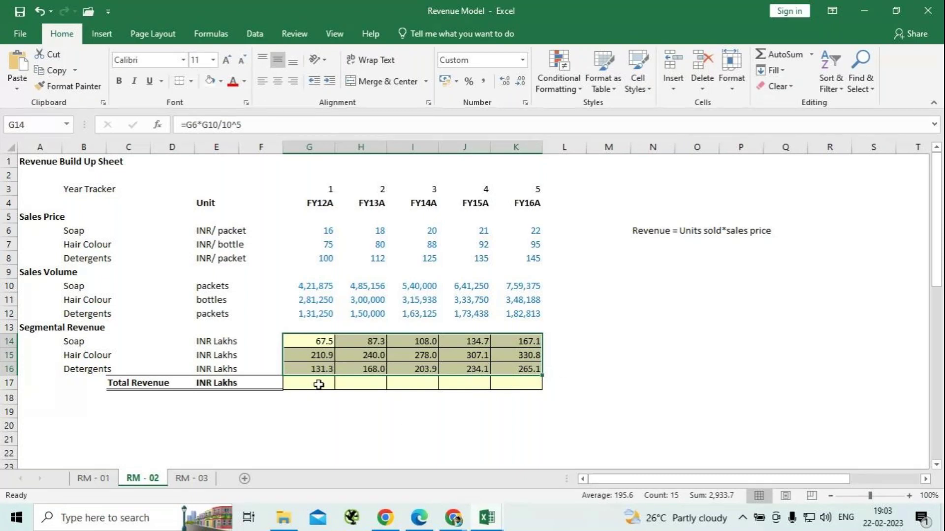
# AutoSum the three segments in G17 and copy across to K17, giving 410, 495, 590, 676, 763
pyautogui.click(319, 385)
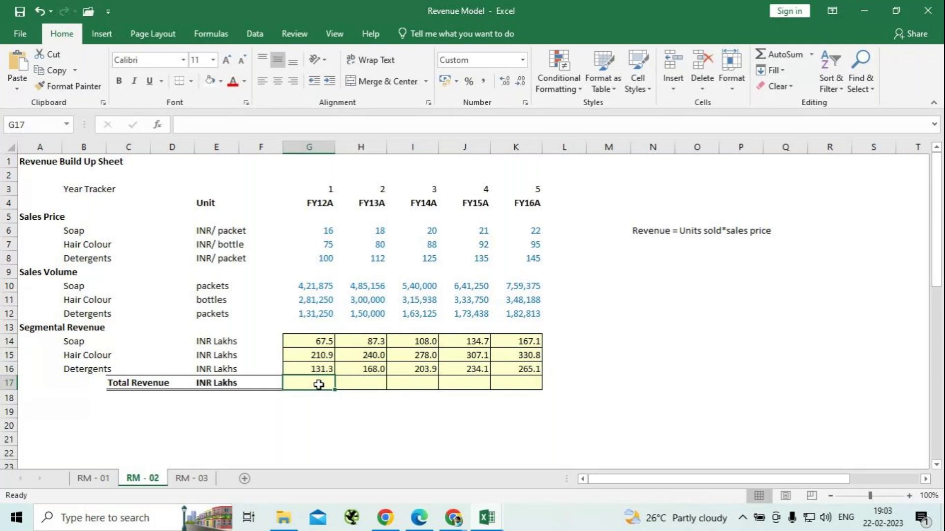
pyautogui.hotkey('alt', '=')
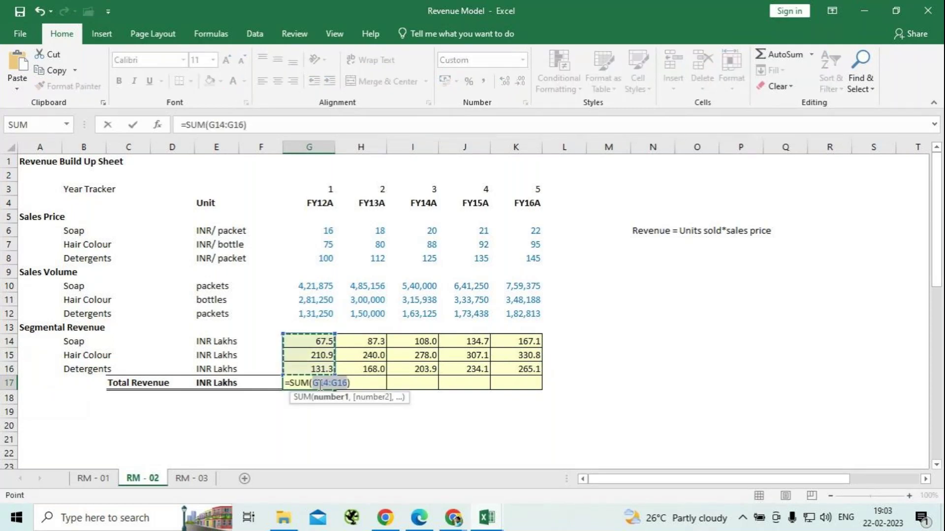
pyautogui.press('Return')
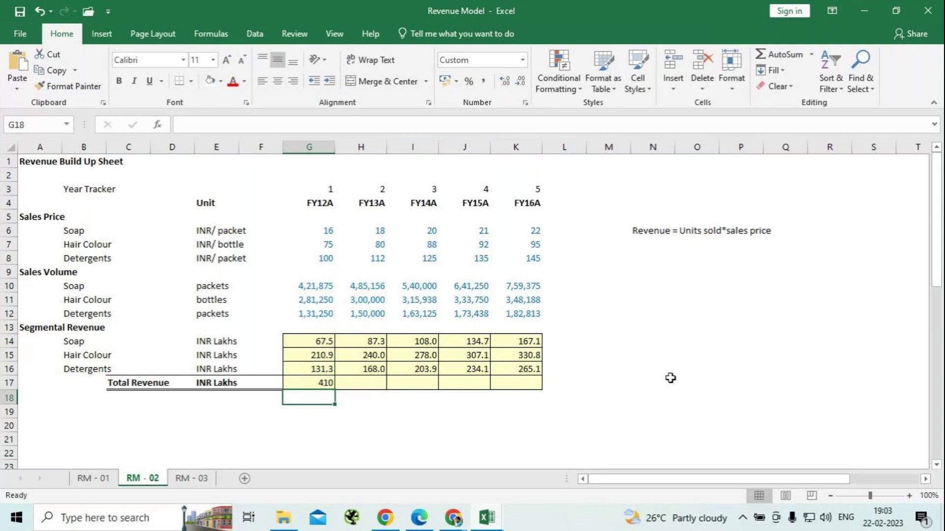
pyautogui.press('Up')
pyautogui.hotkey('shift', 'Right')
pyautogui.hotkey('shift', 'Right')
pyautogui.hotkey('shift', 'Right')
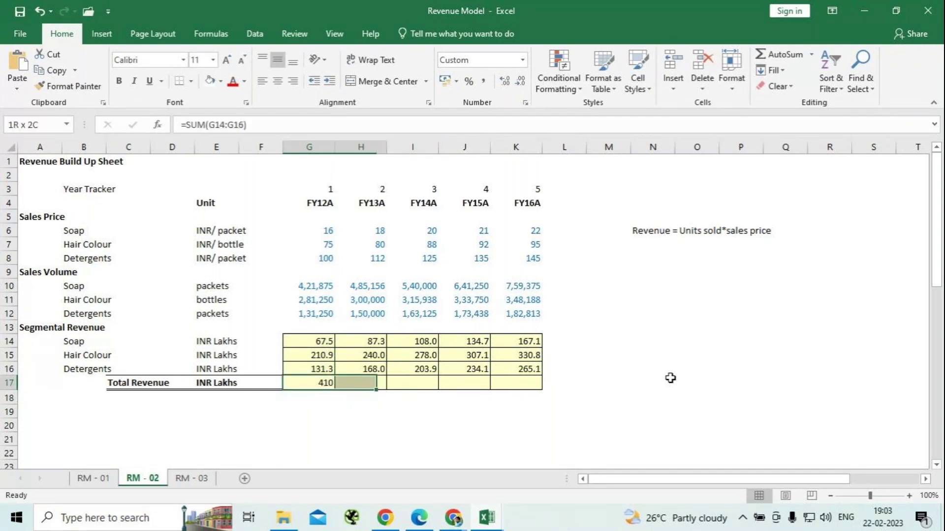
pyautogui.hotkey('shift', 'Right')
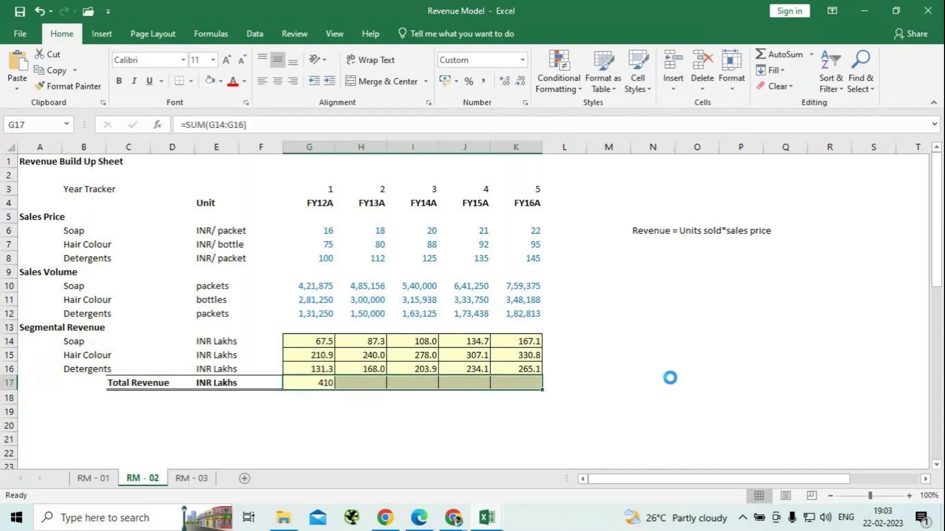
pyautogui.hotkey('ctrl', 'r')
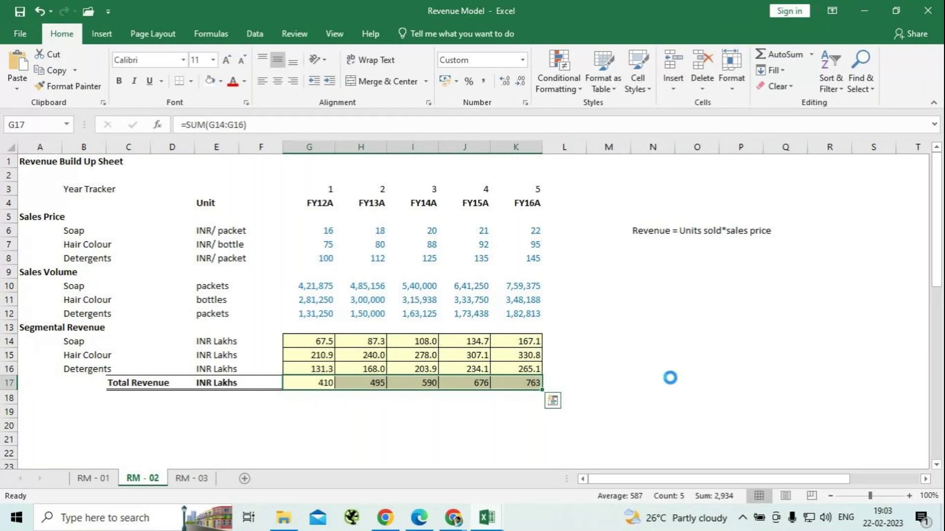
pyautogui.click(564, 341)
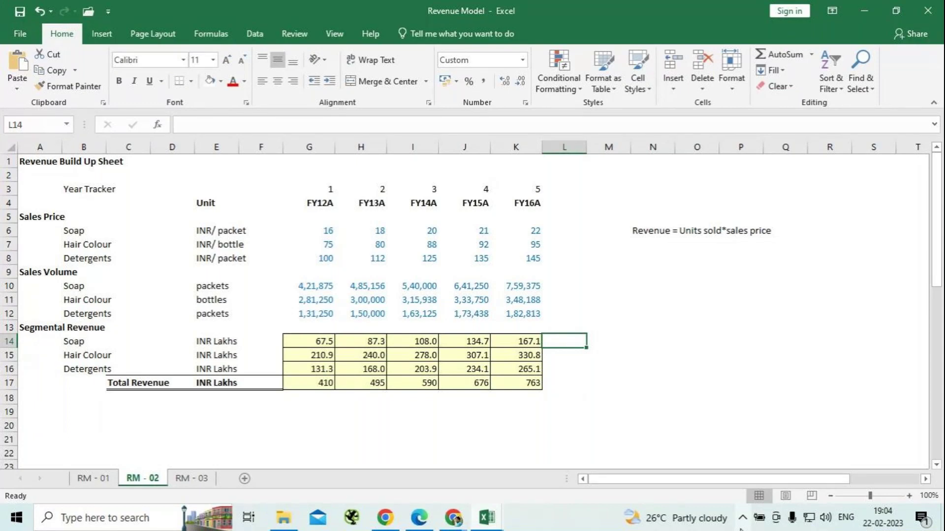
# Go back to the RM - 01 sugar plant sheet and delete the stray R in M12
pyautogui.click(95, 478)
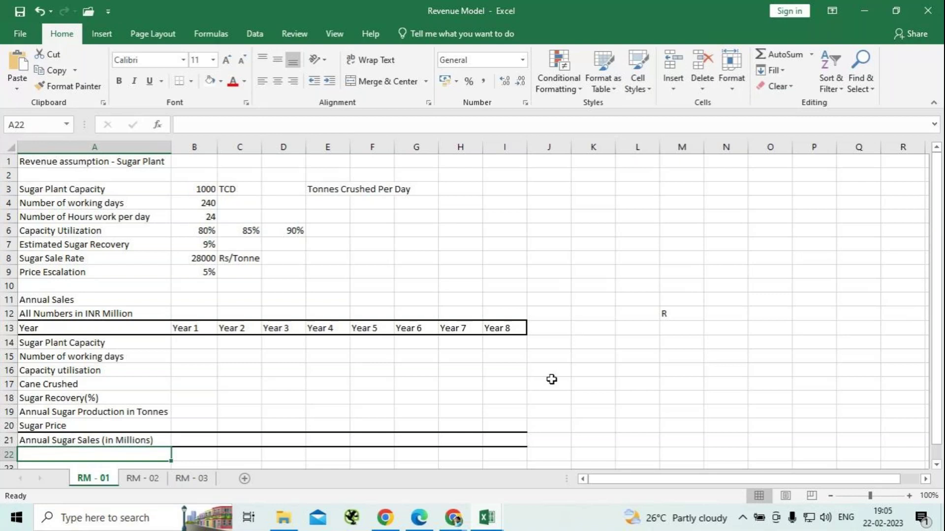
pyautogui.click(666, 313)
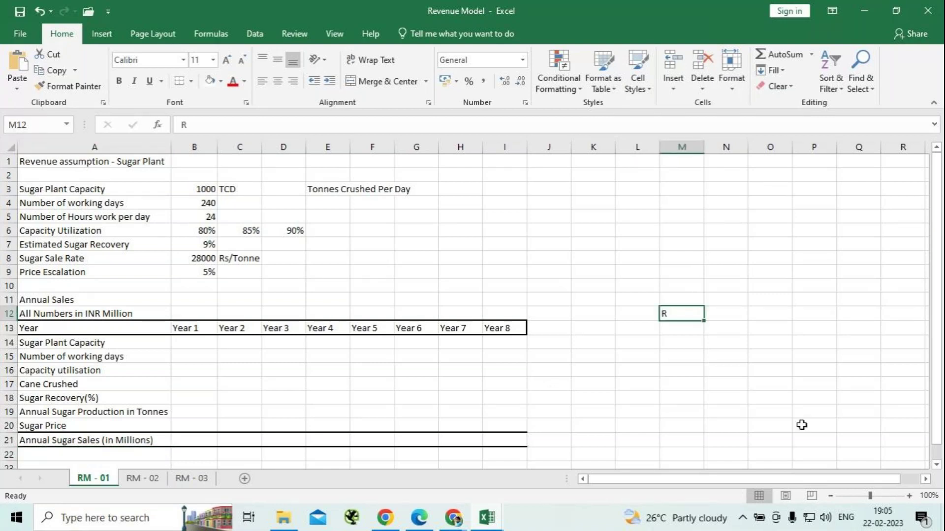
pyautogui.press('Delete')
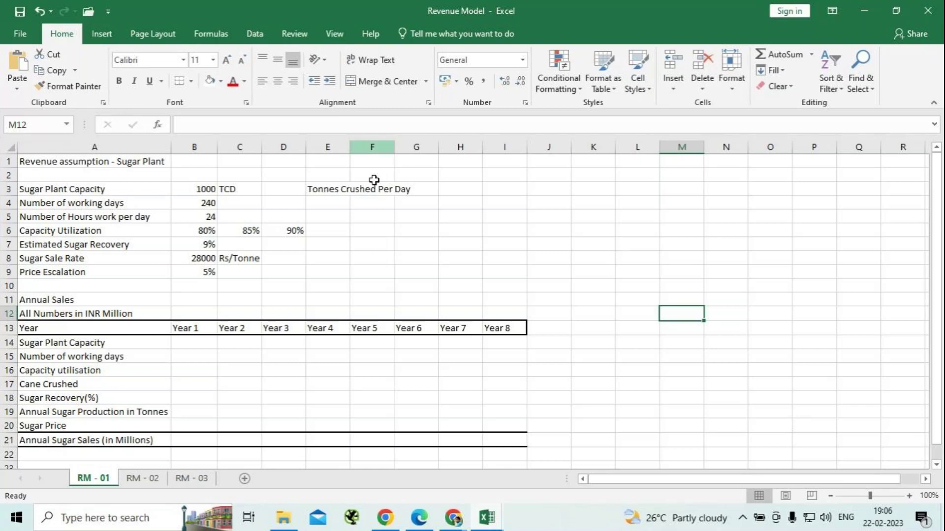
# Change the capacity unit in C3 from TCD to TCY
pyautogui.doubleClick(242, 188)
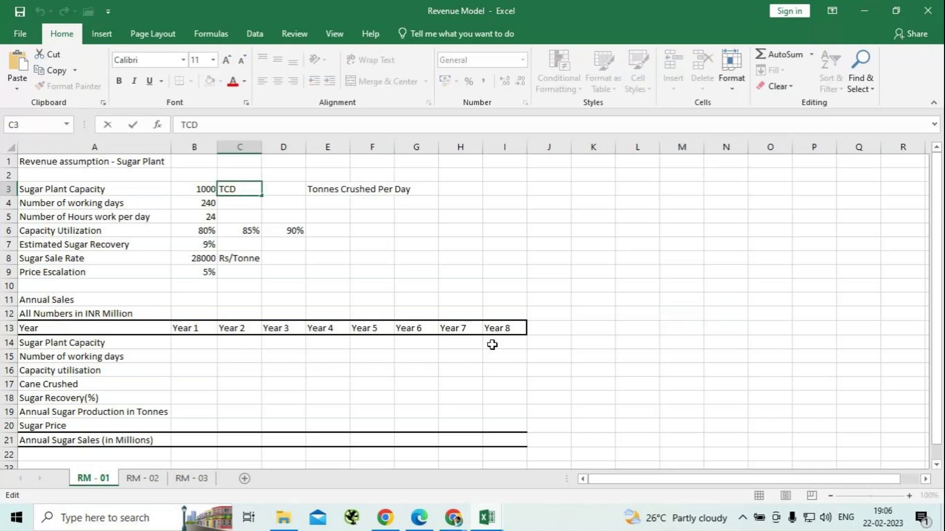
pyautogui.press('BackSpace')
pyautogui.write('Y')
pyautogui.click(430, 191)
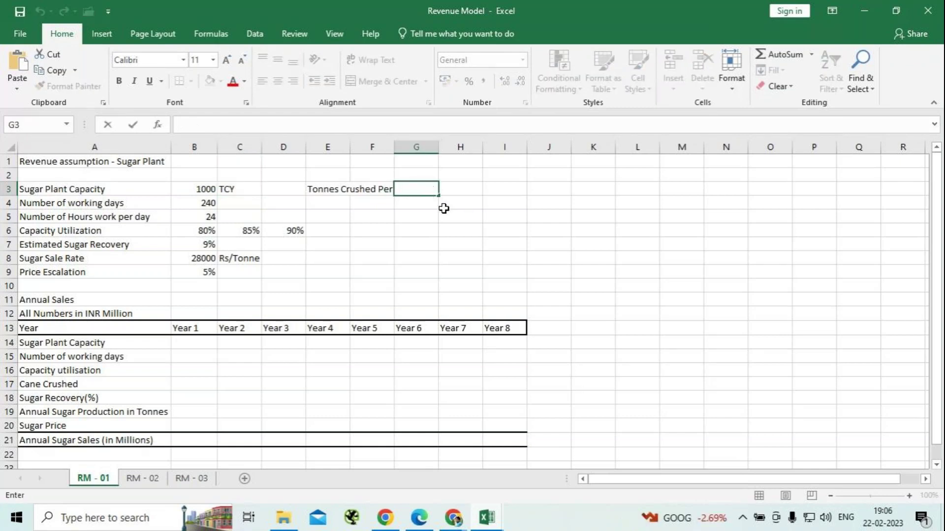
# Relabel E3 from 'Tonnes Crushed Per Day' to 'Tonnes Crushed Per Year'
pyautogui.click(320, 192)
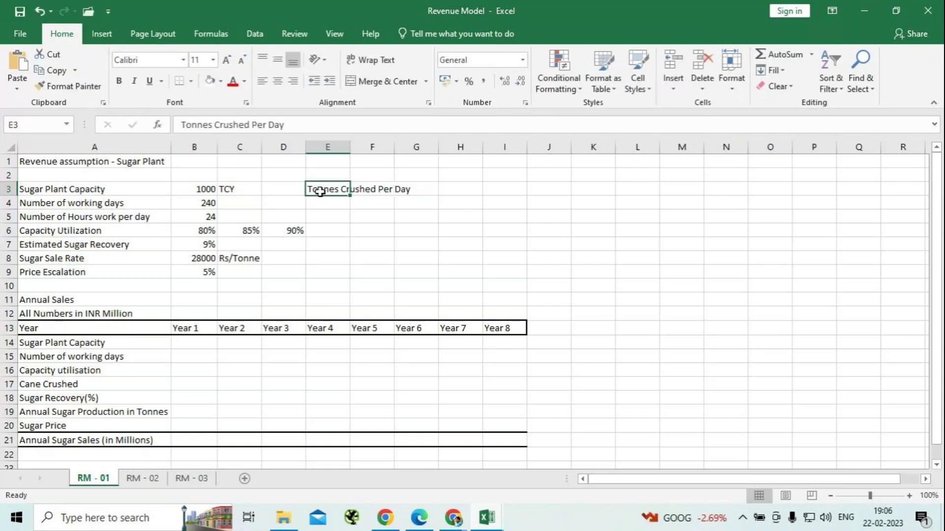
pyautogui.click(294, 127)
pyautogui.press('BackSpace')
pyautogui.press('BackSpace')
pyautogui.press('BackSpace')
pyautogui.write('Year')
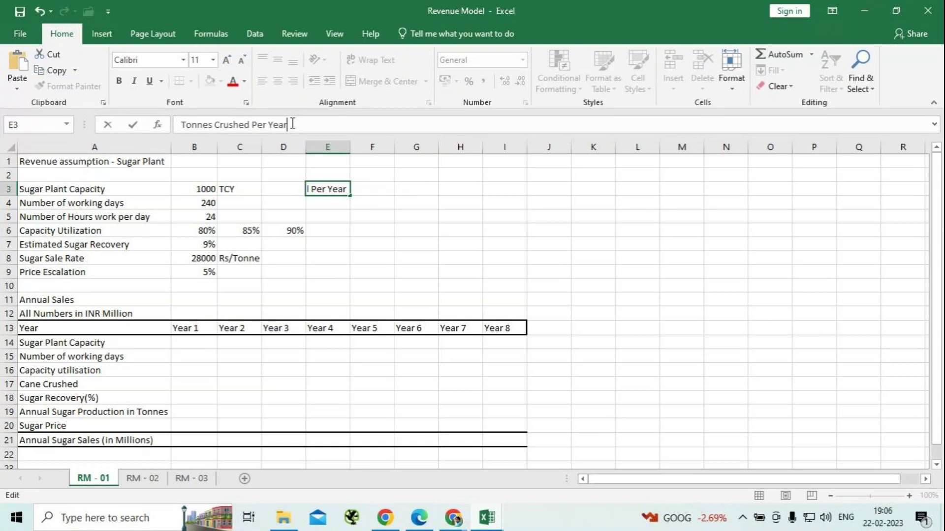
pyautogui.hotkey('ctrl', 'Return')
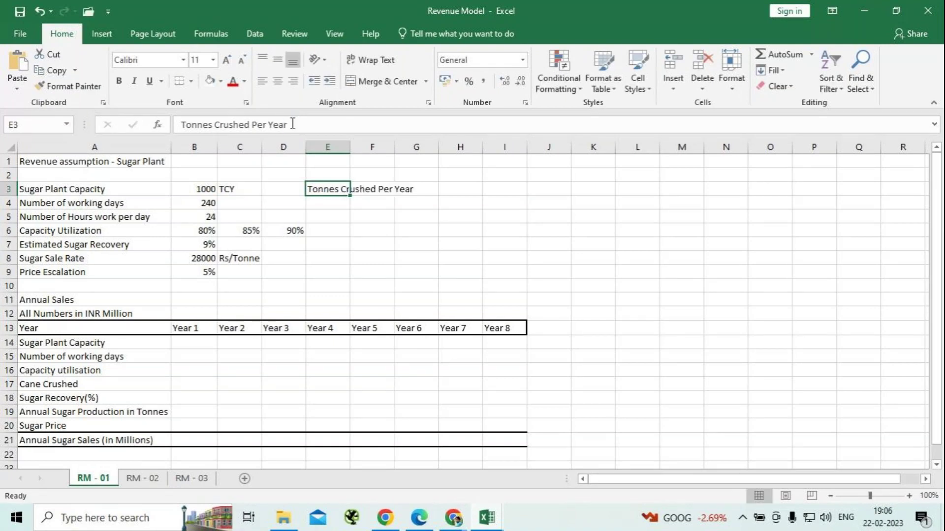
pyautogui.click(202, 343)
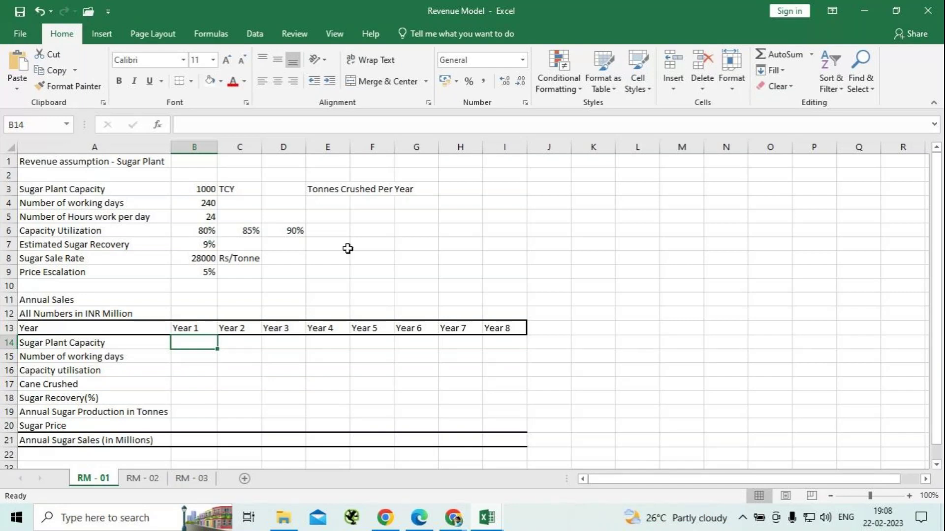
pyautogui.moveTo(457, 525)
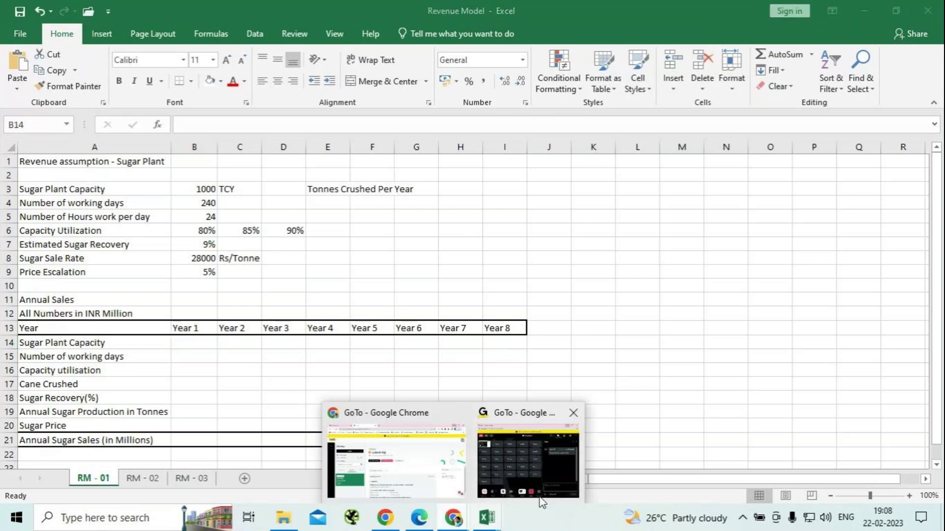
# Mute the GoTo Meeting microphone, close its chat panel and minimize the meeting window
pyautogui.click(559, 454)
pyautogui.click(178, 454)
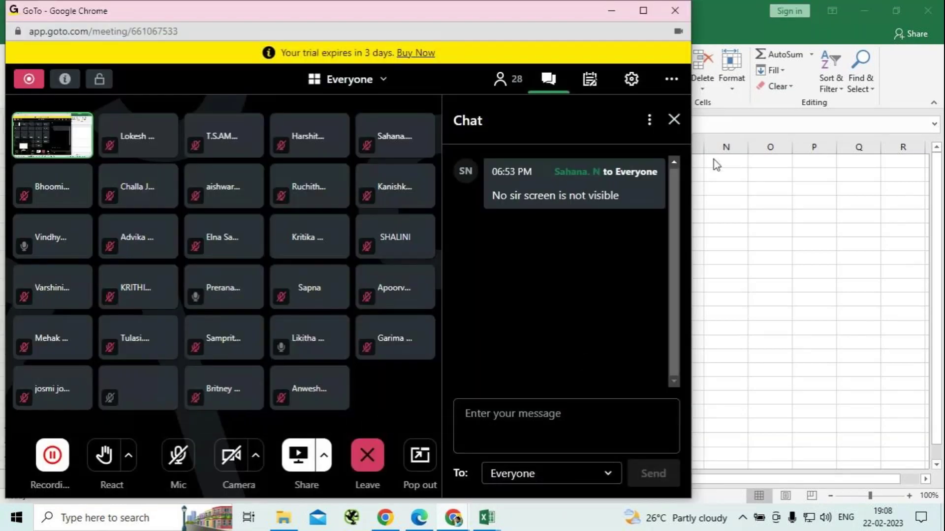
pyautogui.click(674, 120)
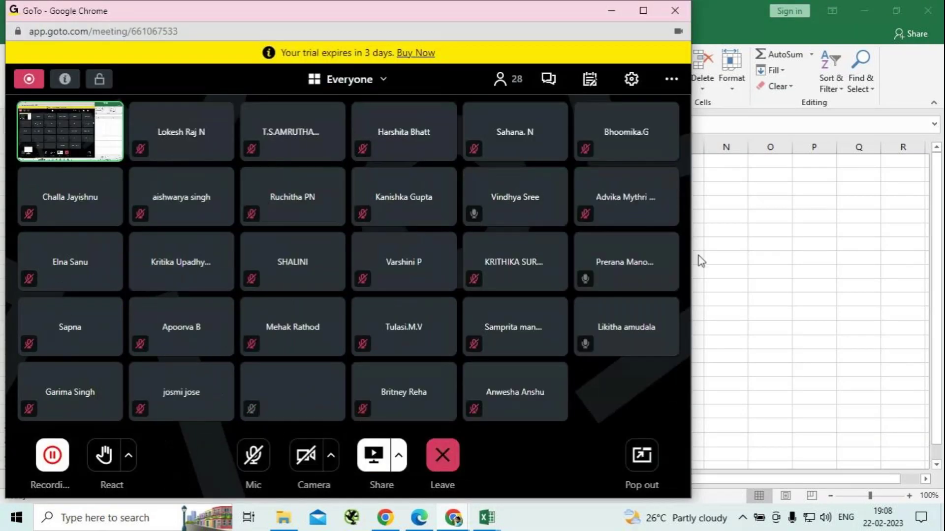
pyautogui.click(616, 8)
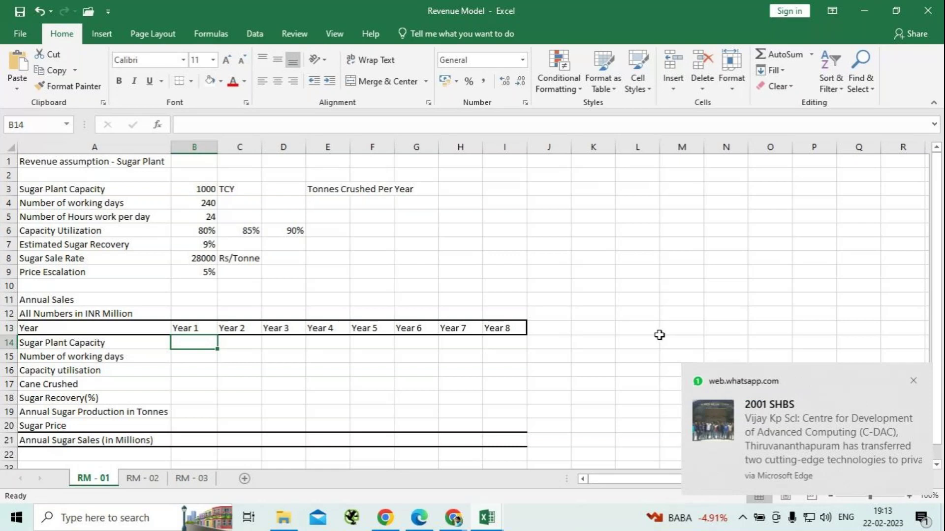
# Dismiss the WhatsApp notification and show the GoTo window previews from the Chrome taskbar icon
pyautogui.click(914, 380)
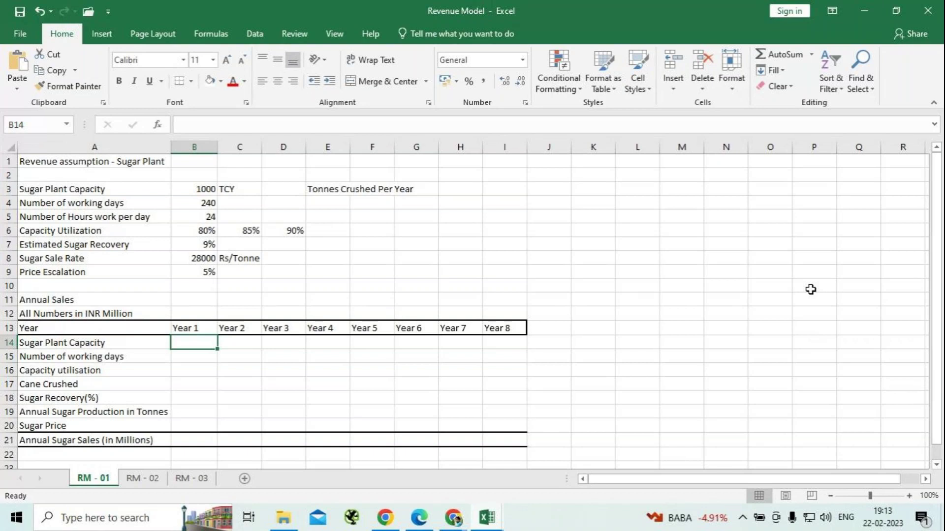
pyautogui.click(454, 518)
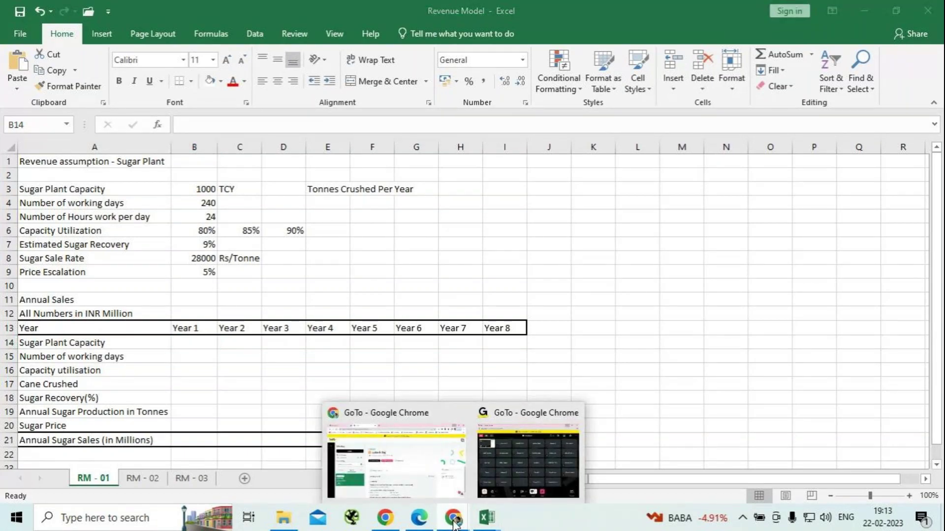
# Unmute the microphone in GoTo Meeting and minimize the meeting back to the Excel workbook
pyautogui.click(593, 344)
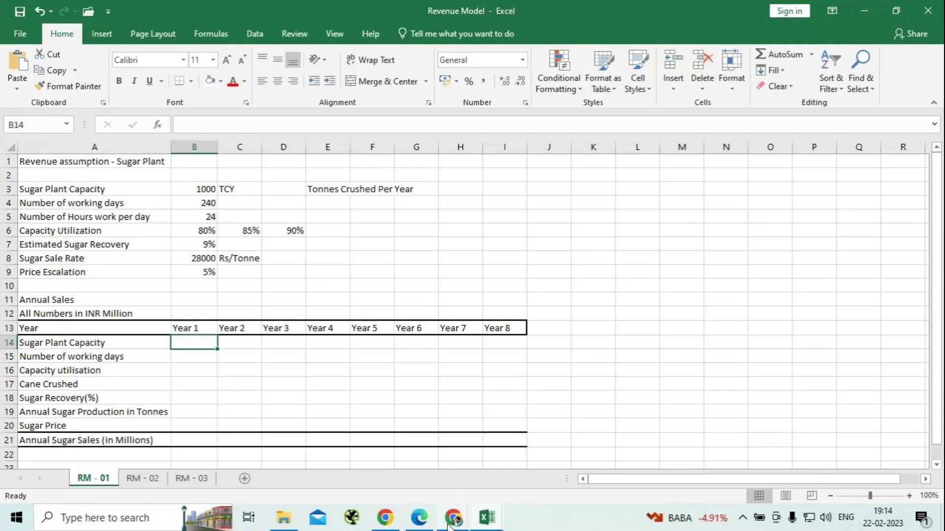
pyautogui.moveTo(450, 521)
pyautogui.click(531, 467)
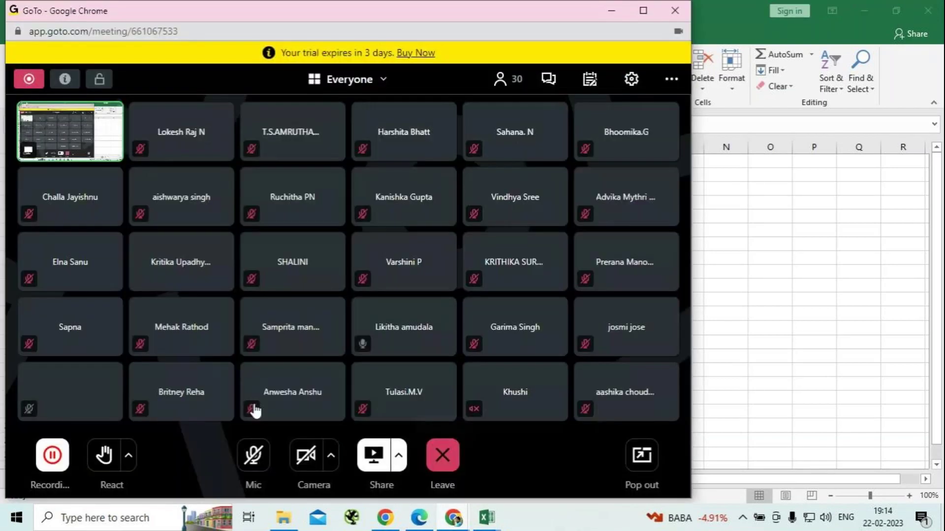
pyautogui.click(252, 453)
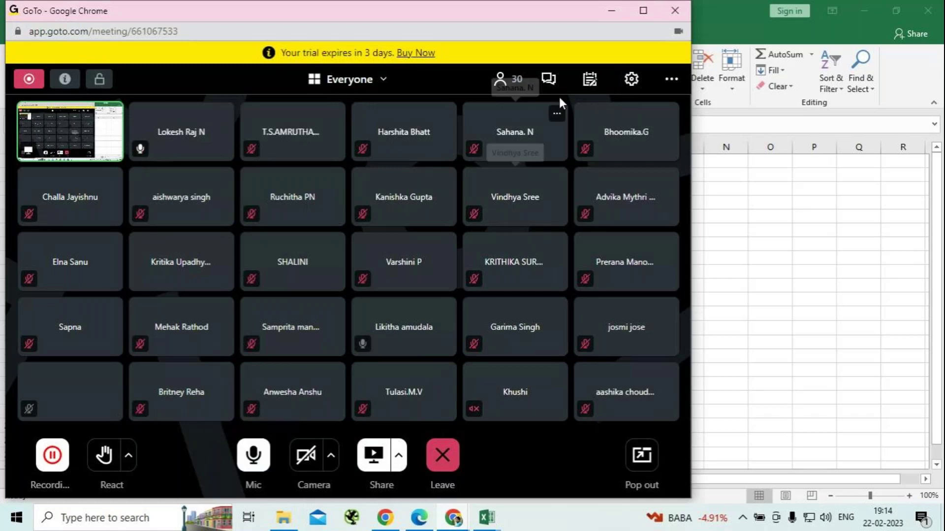
pyautogui.click(612, 11)
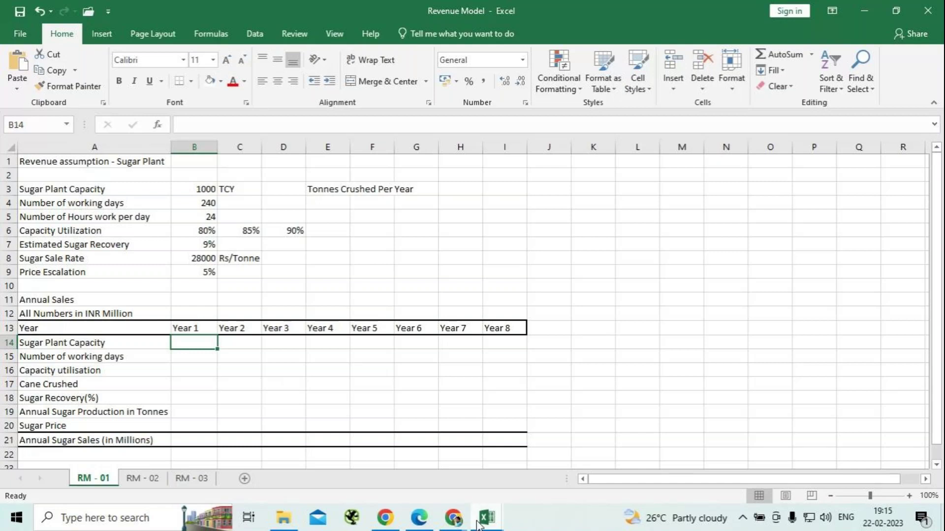
pyautogui.moveTo(453, 518)
pyautogui.click(533, 468)
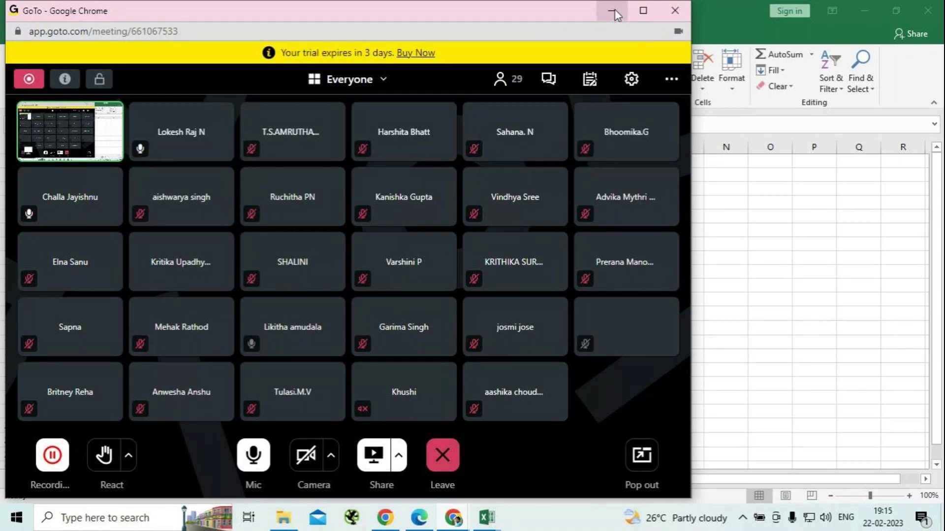
pyautogui.click(616, 10)
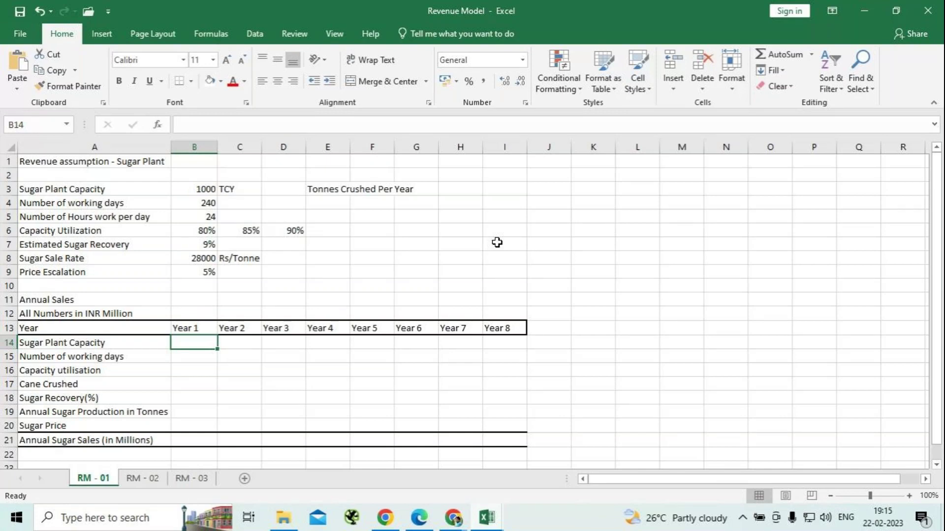
# Enter Year 1 capacity 1000, 240 working days and 80% utilisation in B14:B16
pyautogui.write('1000')
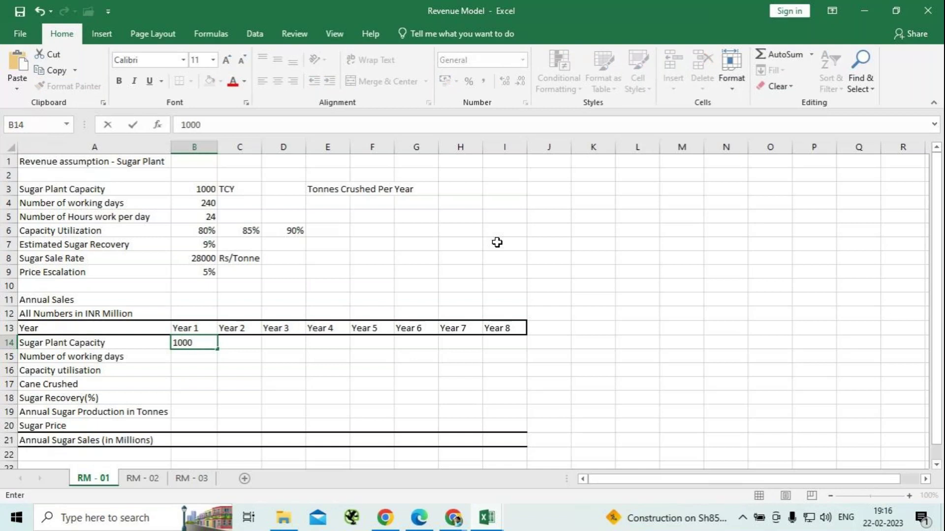
pyautogui.press('Return')
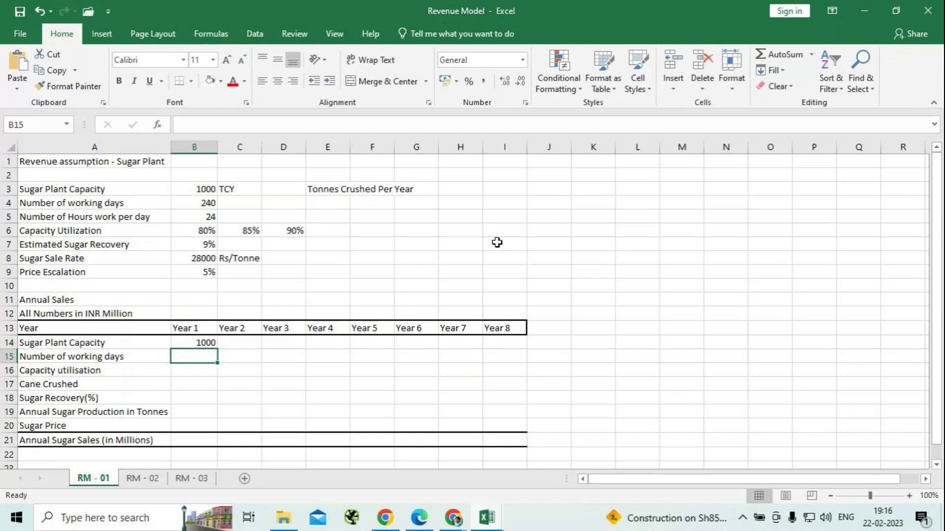
pyautogui.write('240')
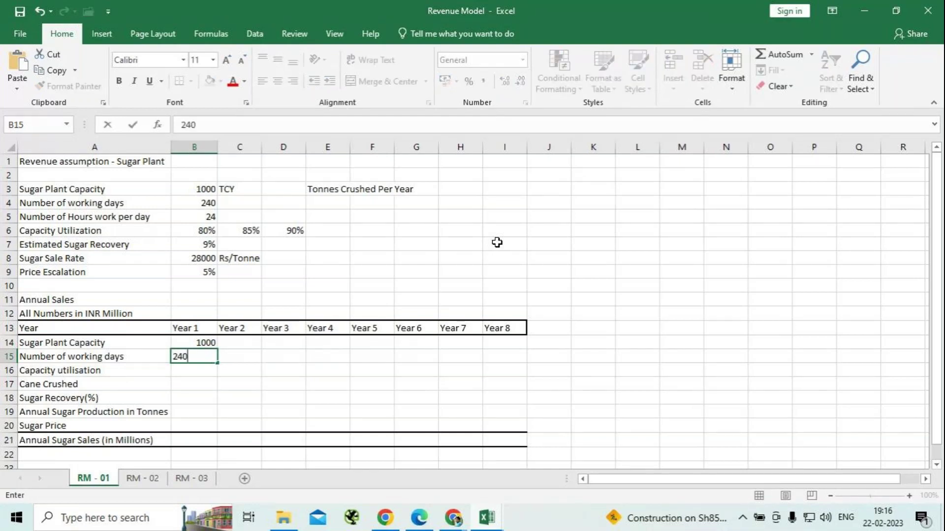
pyautogui.press('Return')
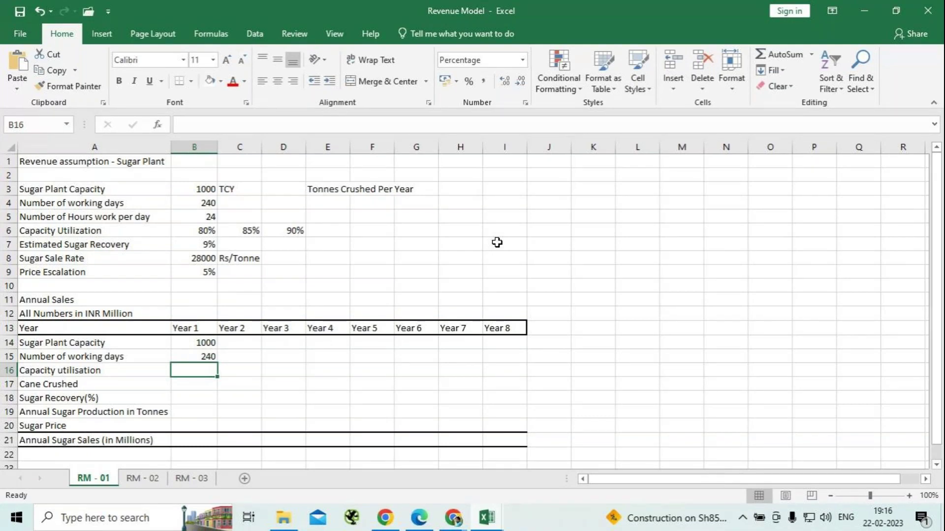
pyautogui.write('80')
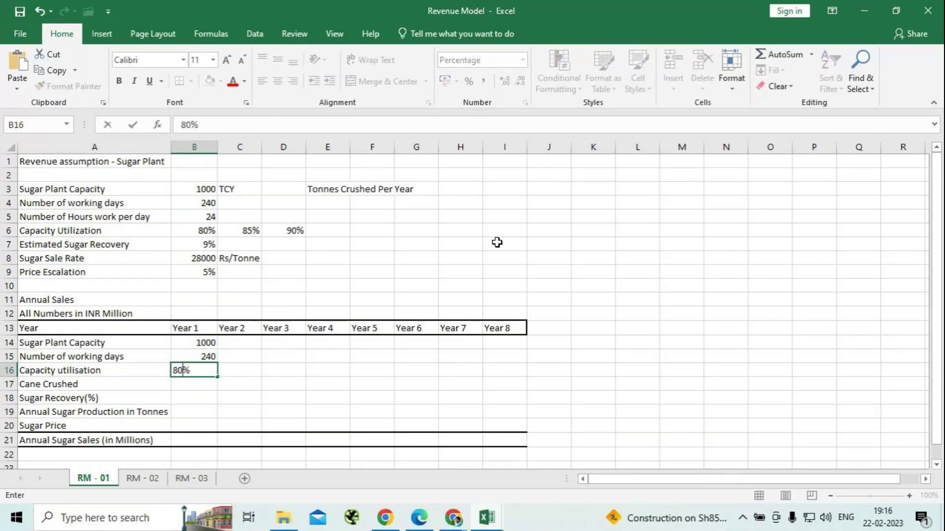
pyautogui.press('Tab')
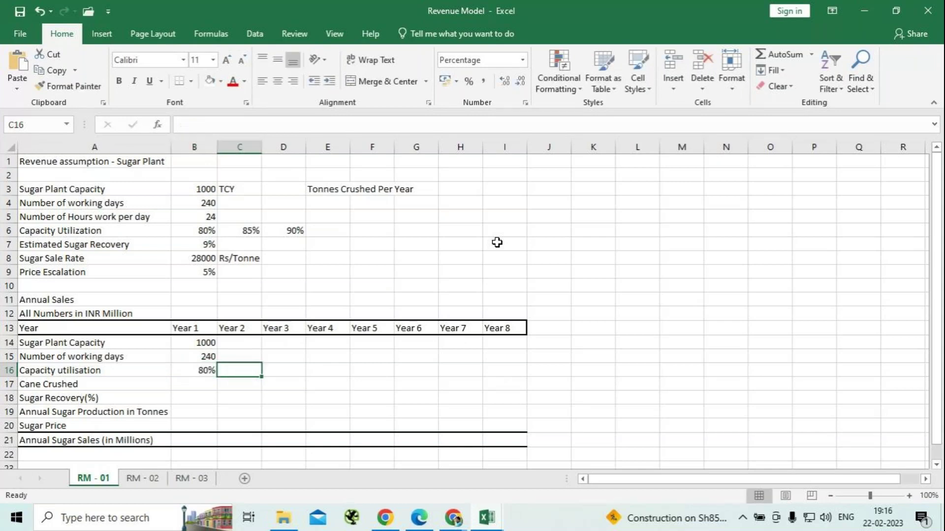
pyautogui.press('Down')
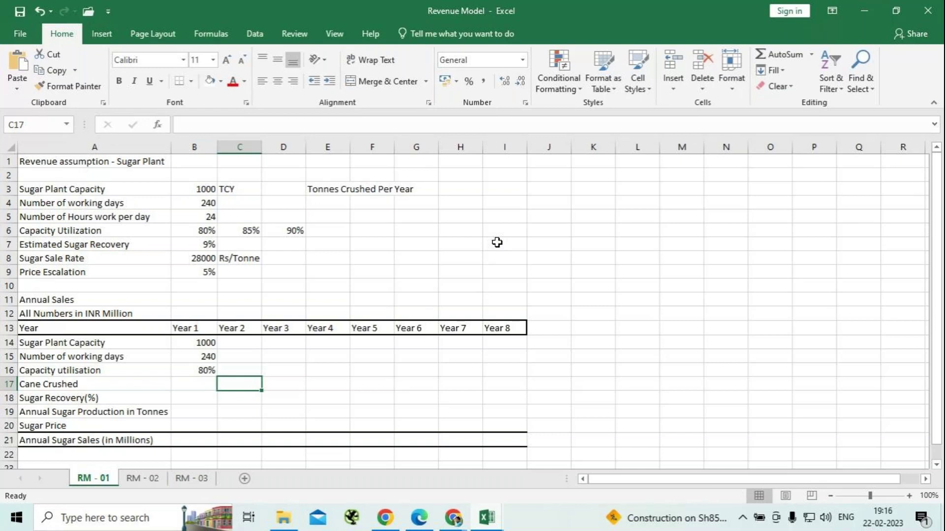
pyautogui.press('Left')
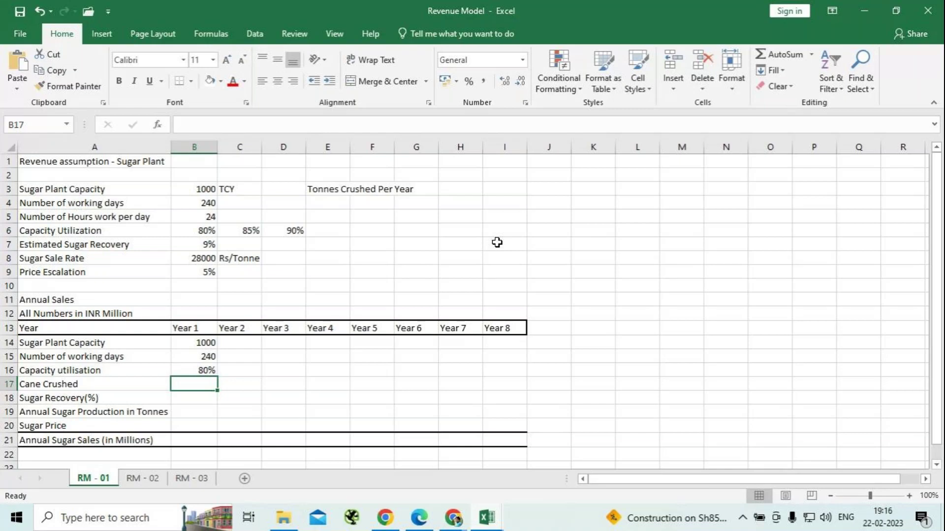
pyautogui.press('Up')
pyautogui.press('Up')
pyautogui.press('Up')
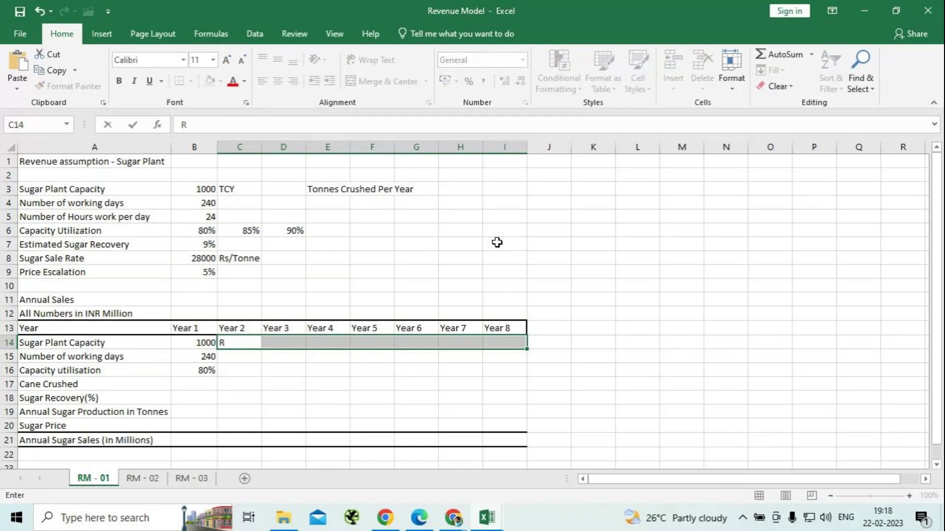
# Link Year 2 plant capacity to Year 1 with =B14 and fill it across to Year 8
pyautogui.press('BackSpace')
pyautogui.write('=')
pyautogui.press('Left')
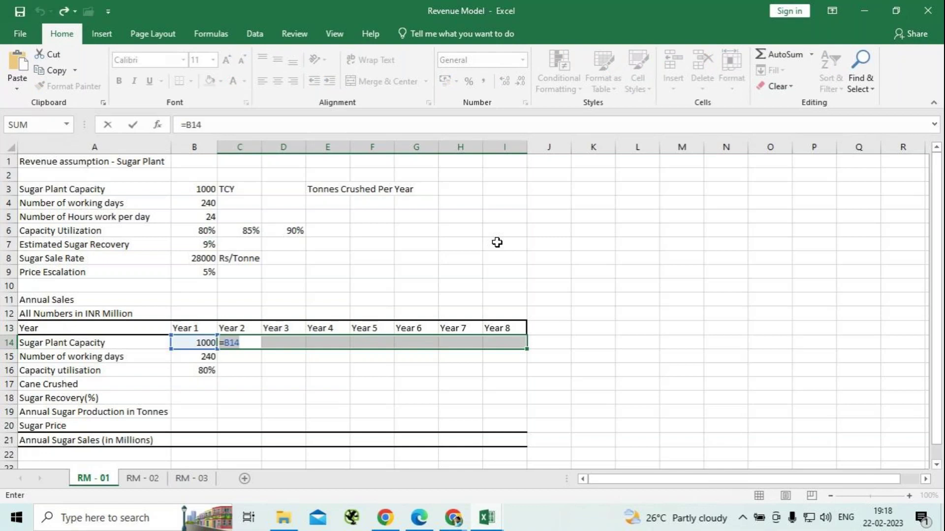
pyautogui.press('Return')
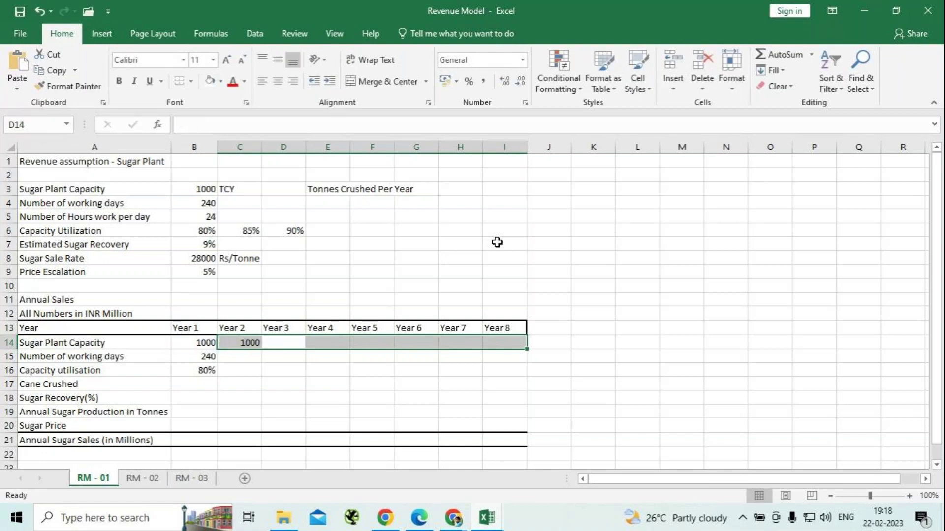
pyautogui.hotkey('shift', 'Left')
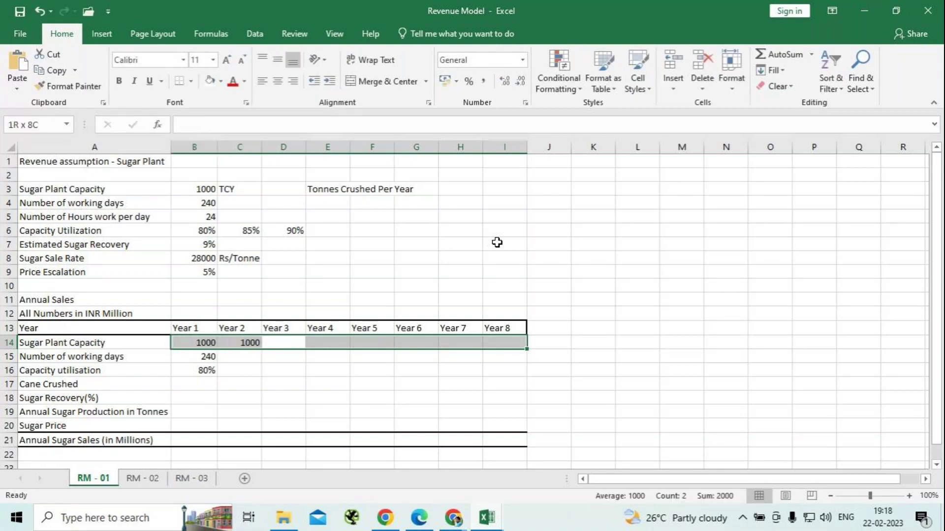
pyautogui.press('Right')
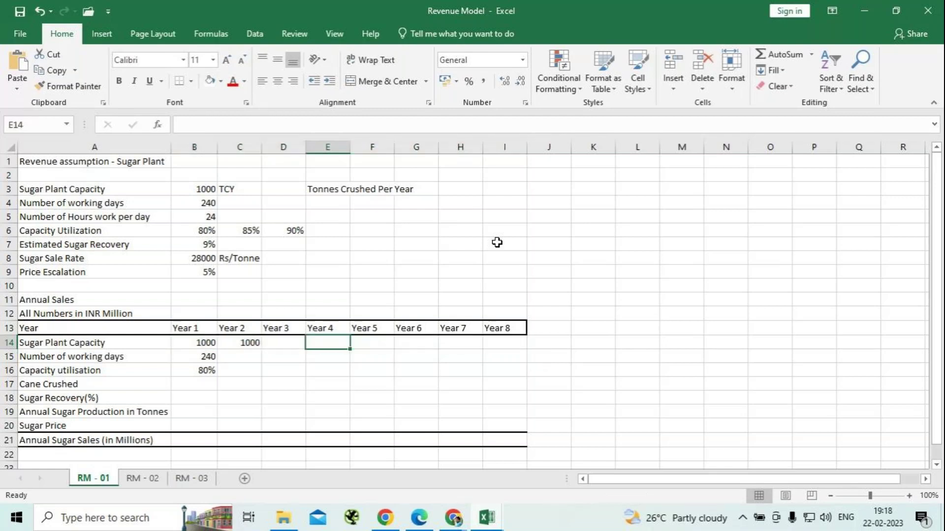
pyautogui.press('Left')
pyautogui.press('Left')
pyautogui.hotkey('shift', 'Right')
pyautogui.hotkey('shift', 'Right')
pyautogui.hotkey('shift', 'Right')
pyautogui.hotkey('shift', 'Right')
pyautogui.hotkey('shift', 'Right')
pyautogui.hotkey('shift', 'Right')
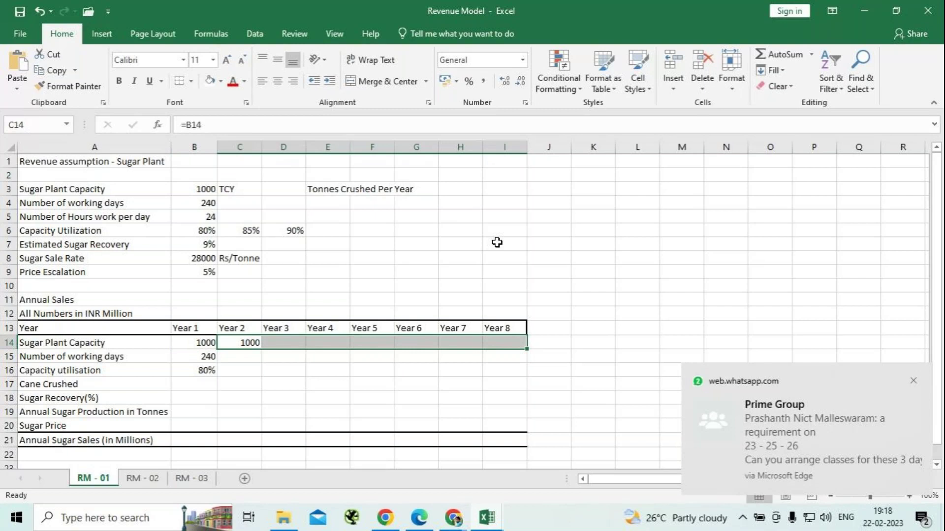
pyautogui.click(913, 380)
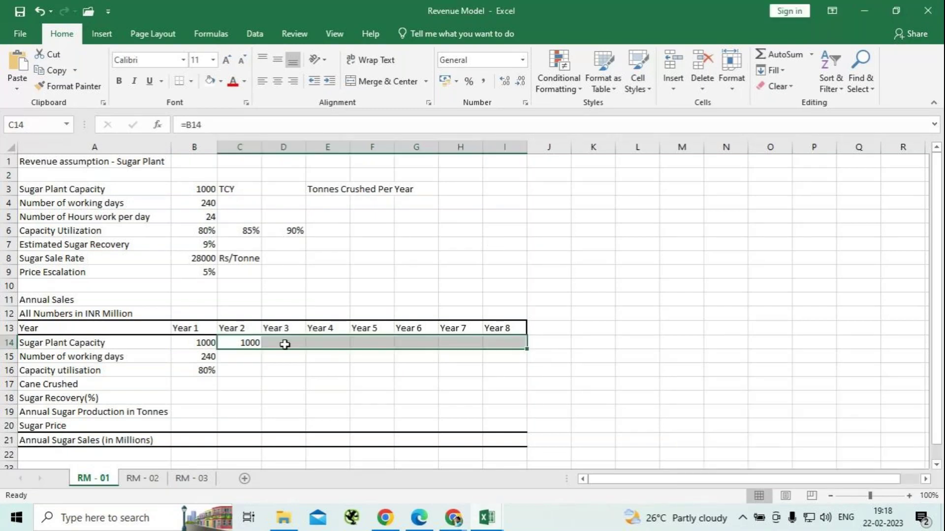
pyautogui.hotkey('ctrl', 'r')
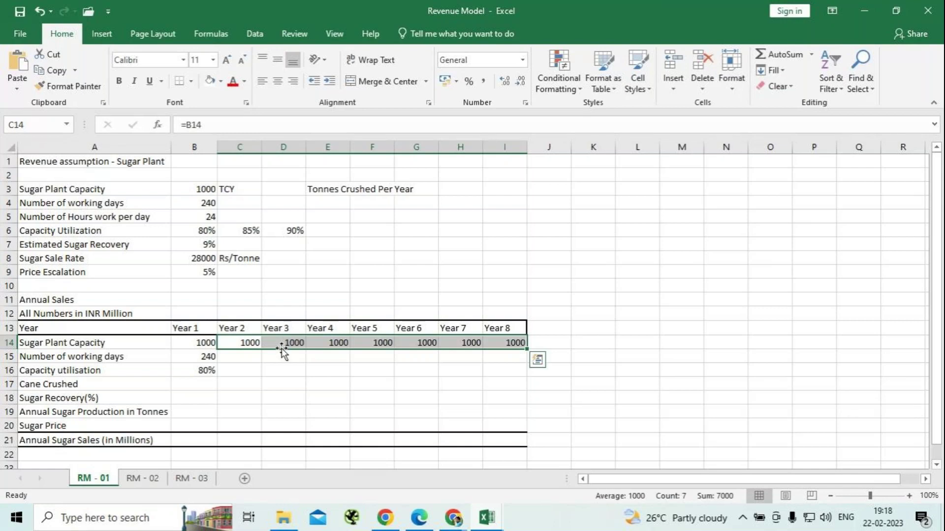
# Link Year 2 working days to Year 1 with =B15 and fill it across to Year 8
pyautogui.click(251, 355)
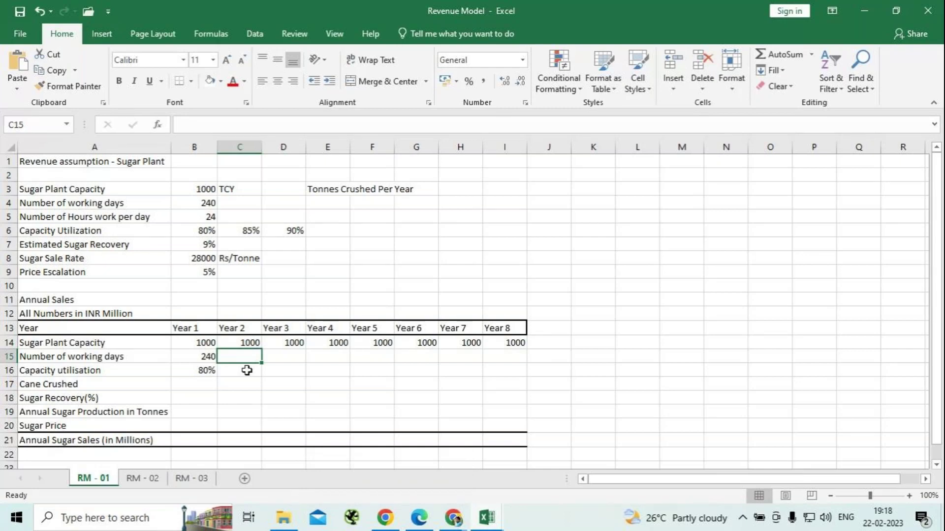
pyautogui.write('=')
pyautogui.press('Left')
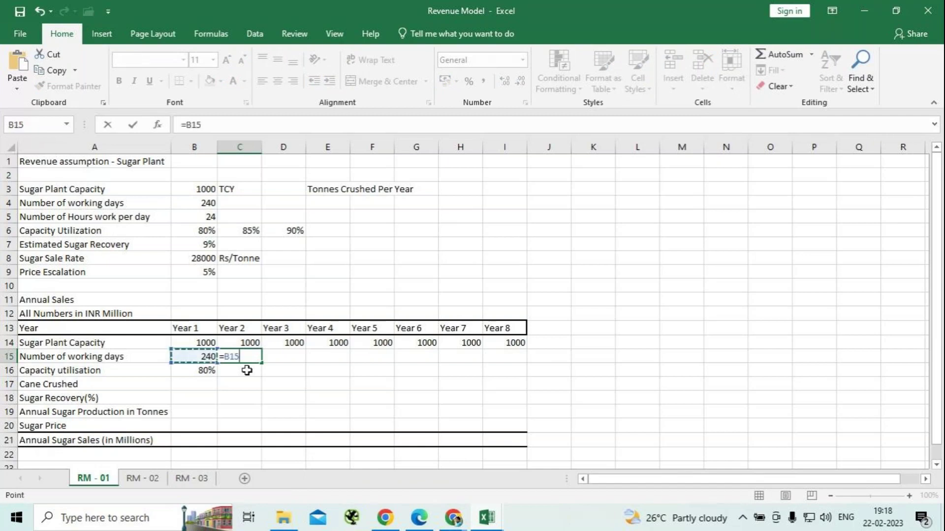
pyautogui.press('Return')
pyautogui.press('Up')
pyautogui.hotkey('shift', 'Right')
pyautogui.hotkey('shift', 'Right')
pyautogui.hotkey('shift', 'Right')
pyautogui.hotkey('shift', 'Right')
pyautogui.hotkey('shift', 'Right')
pyautogui.hotkey('shift', 'Right')
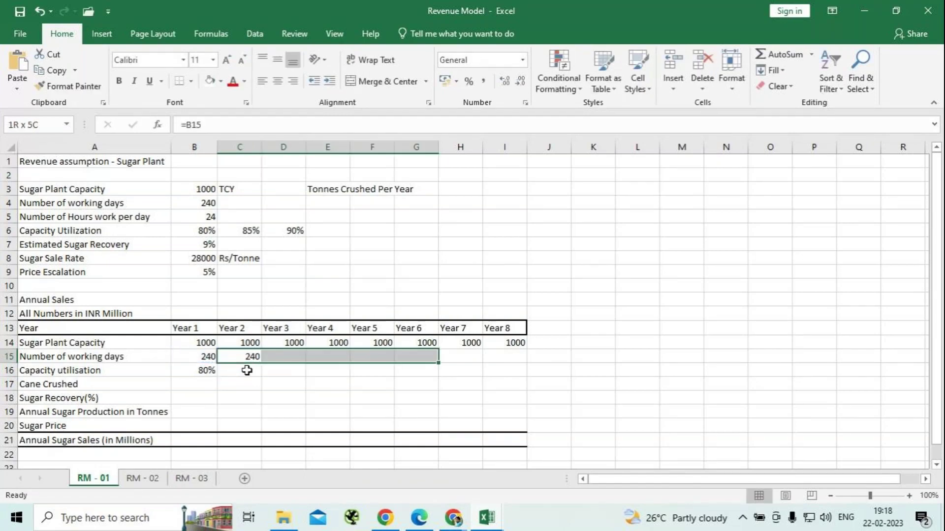
pyautogui.hotkey('ctrl', 'r')
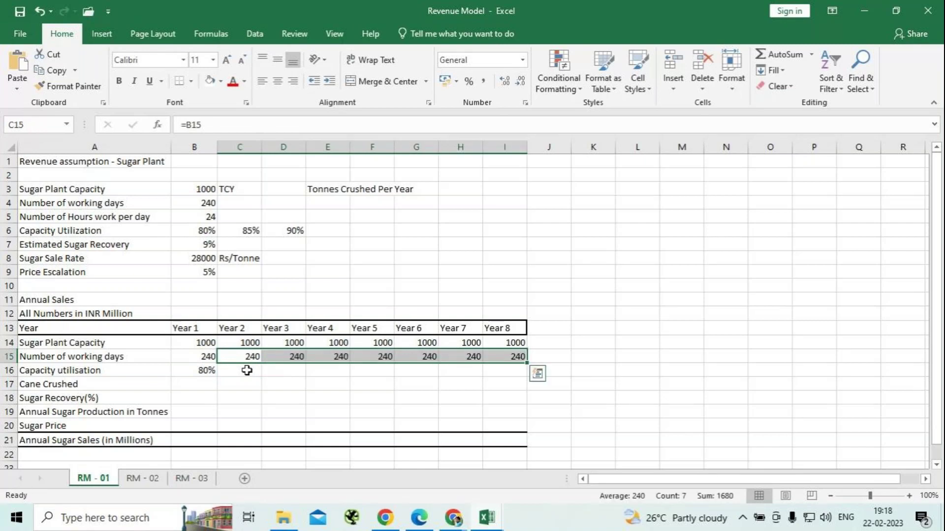
pyautogui.click(241, 372)
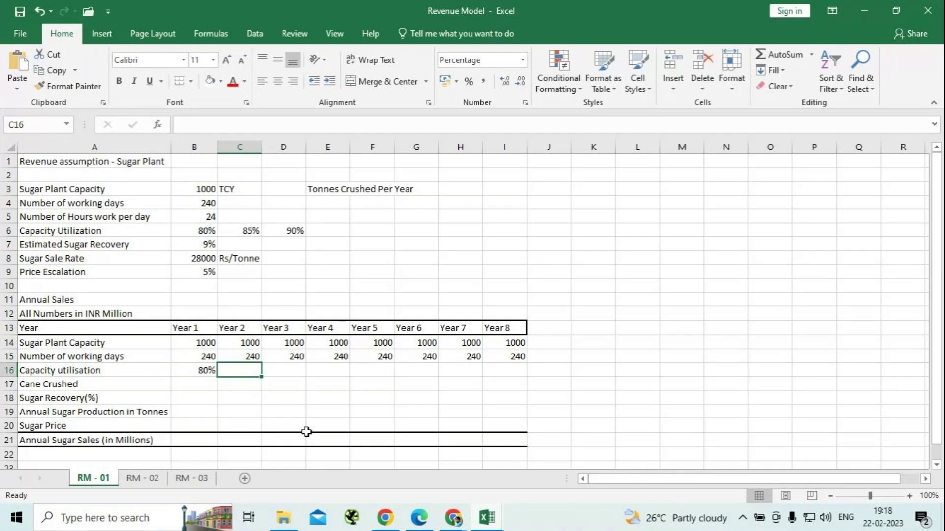
# Enter 85% utilisation for Year 2 and 90% for Year 3
pyautogui.write('85')
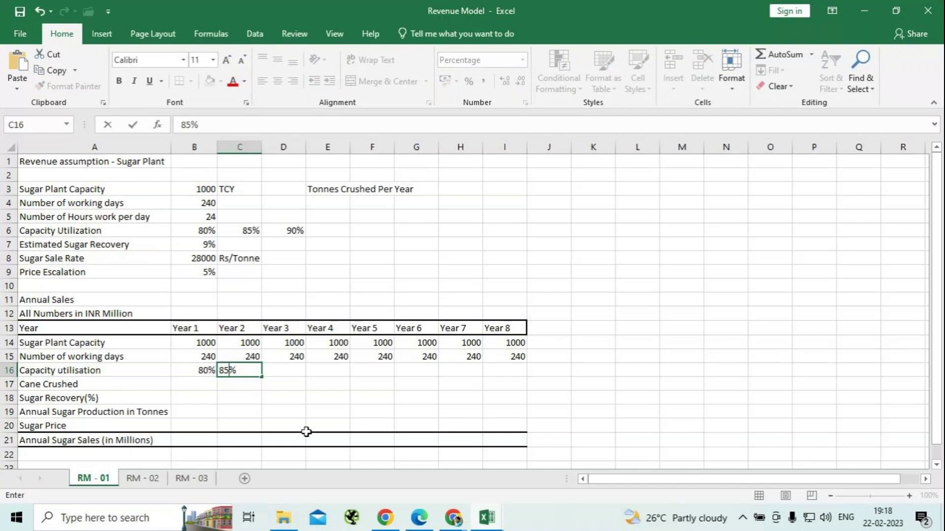
pyautogui.press('Tab')
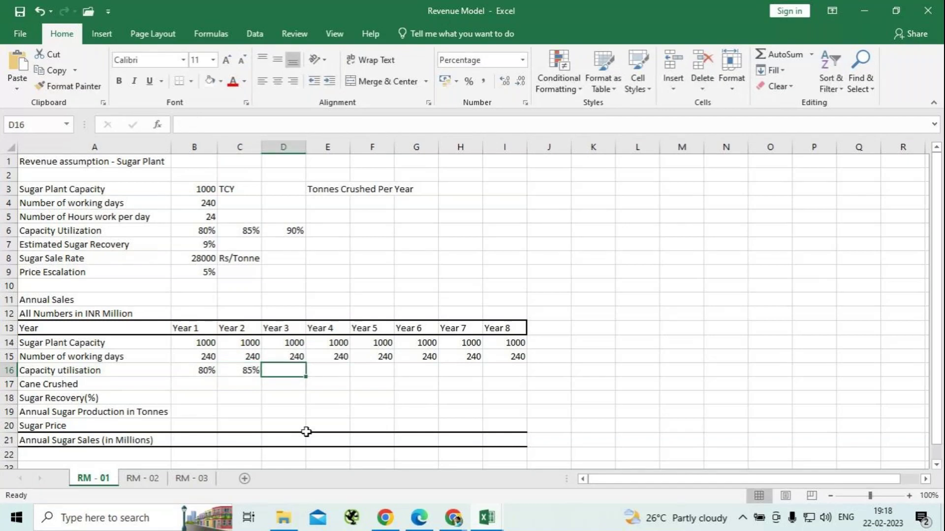
pyautogui.write('90')
pyautogui.press('Tab')
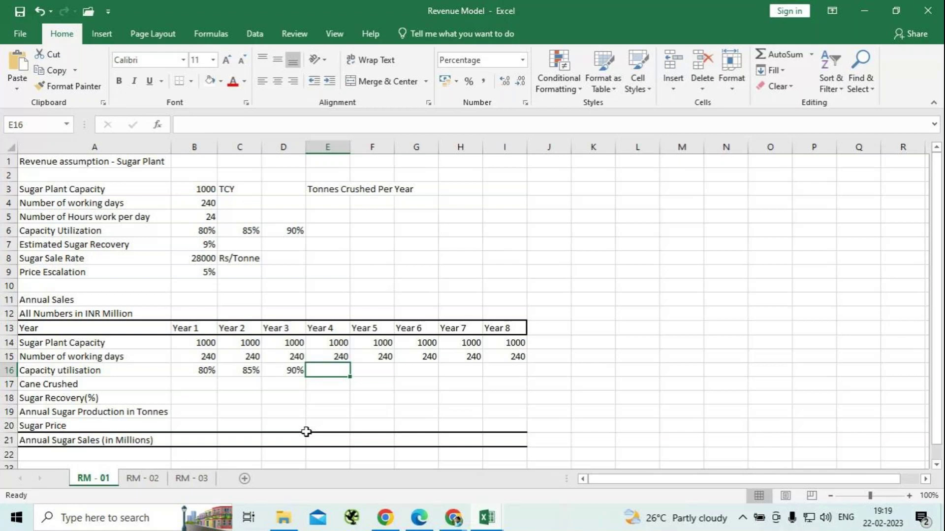
# Link Year 4 utilisation to Year 3 with =D16 and fill it across to Year 8
pyautogui.write('=')
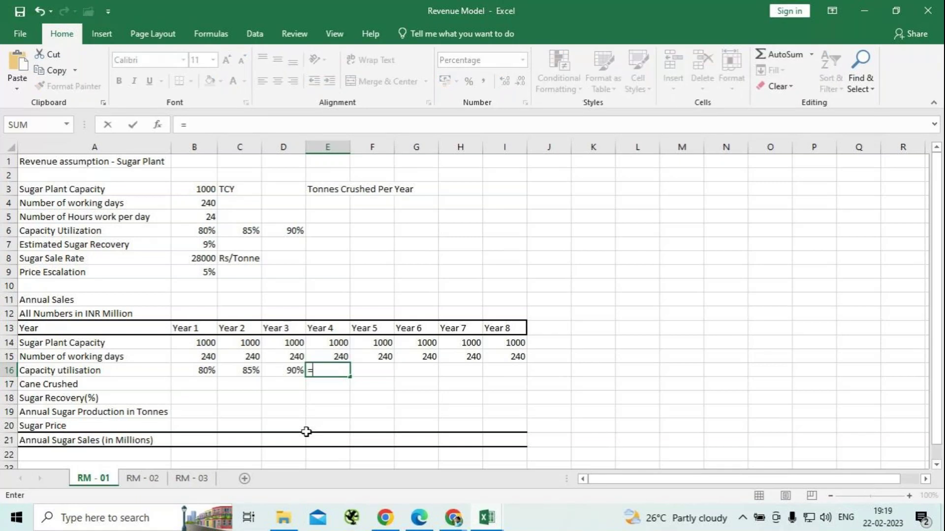
pyautogui.press('Left')
pyautogui.press('Return')
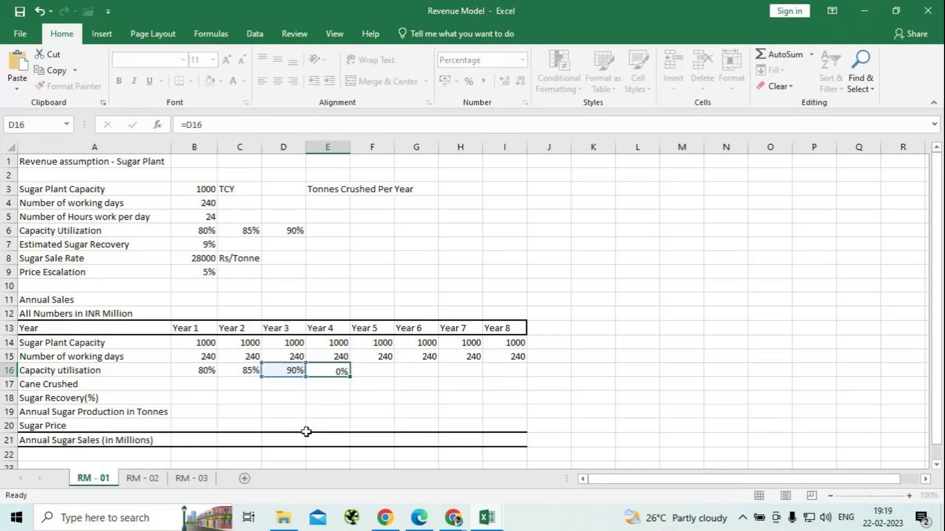
pyautogui.press('Up')
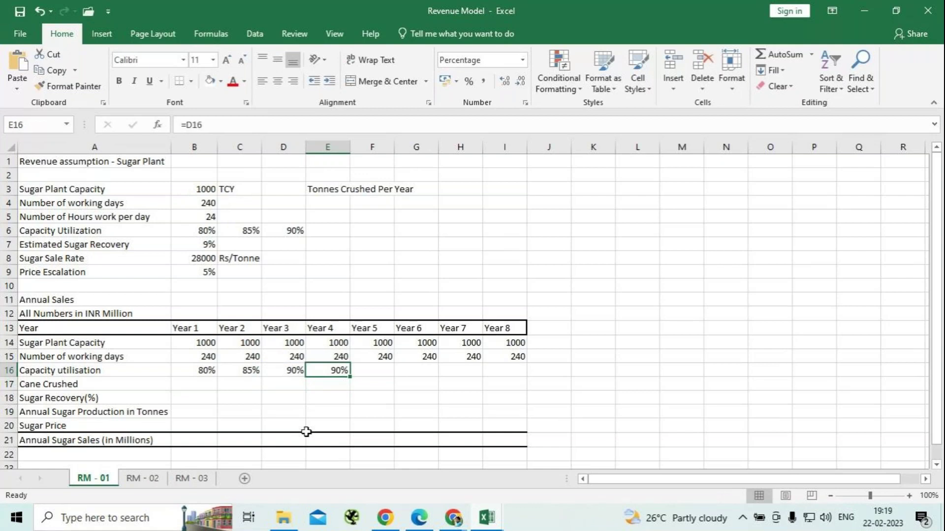
pyautogui.hotkey('shift', 'Right')
pyautogui.hotkey('shift', 'Right')
pyautogui.hotkey('shift', 'Right')
pyautogui.hotkey('shift', 'Right')
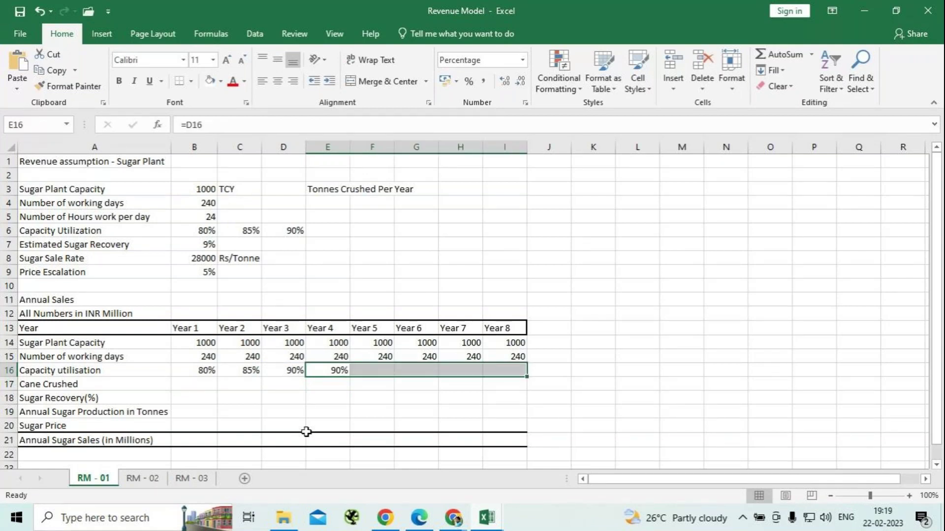
pyautogui.hotkey('ctrl', 'r')
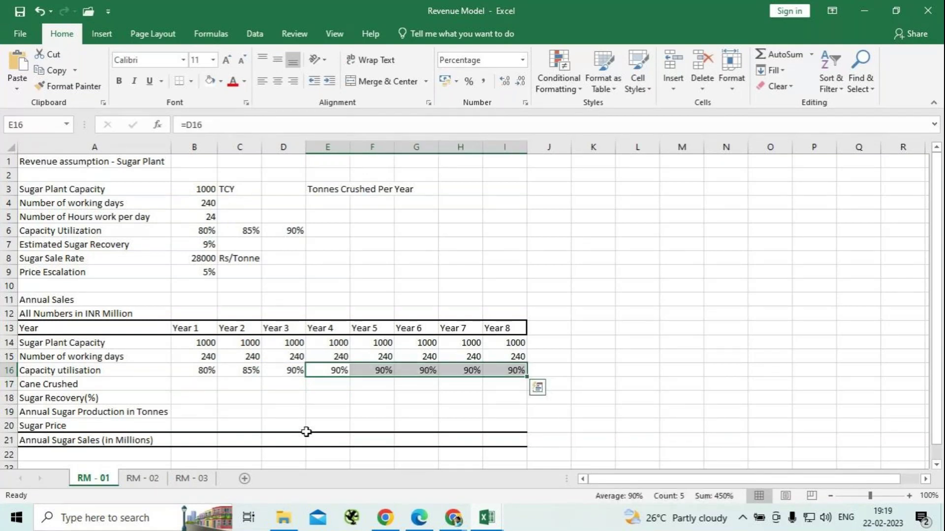
pyautogui.click(202, 381)
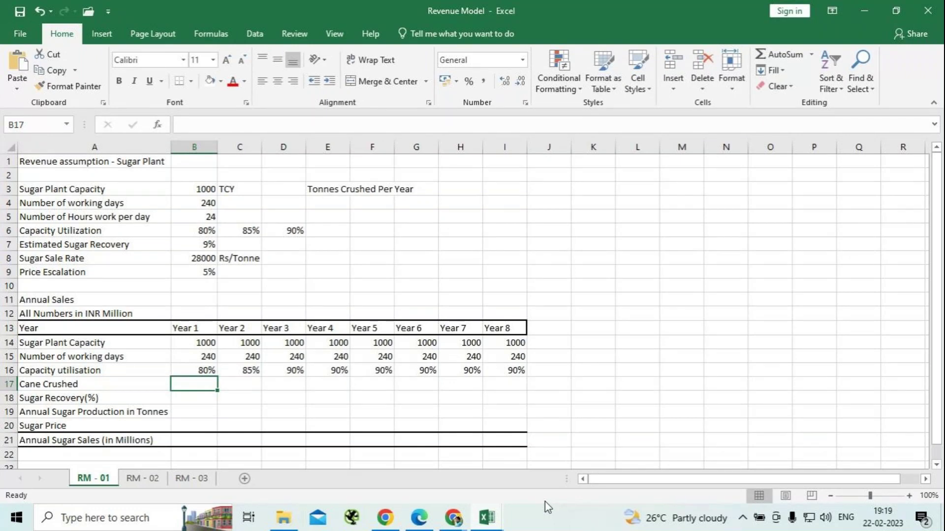
# Enter =B14*B15*B16 in B17 as Year 1 Cane Crushed (capacity × working days × utilisation)
pyautogui.write('=')
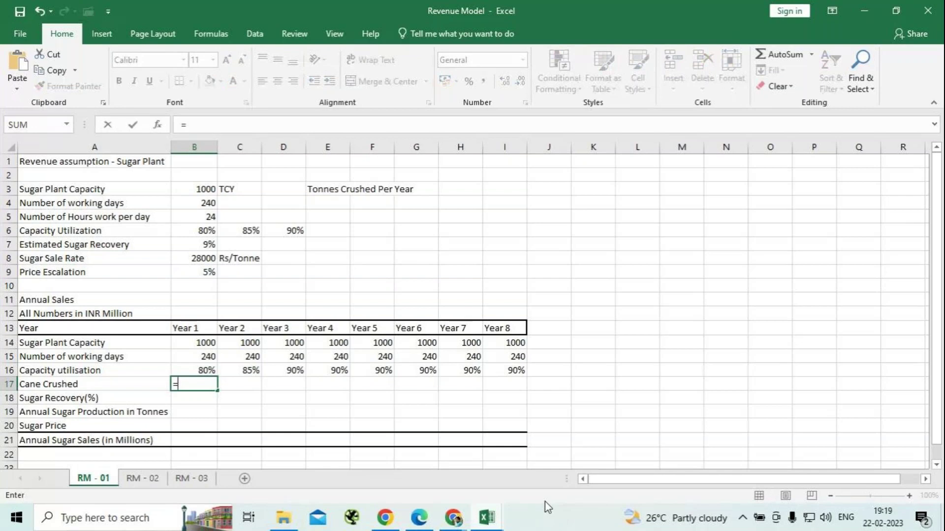
pyautogui.press('Up')
pyautogui.press('Up')
pyautogui.press('Up')
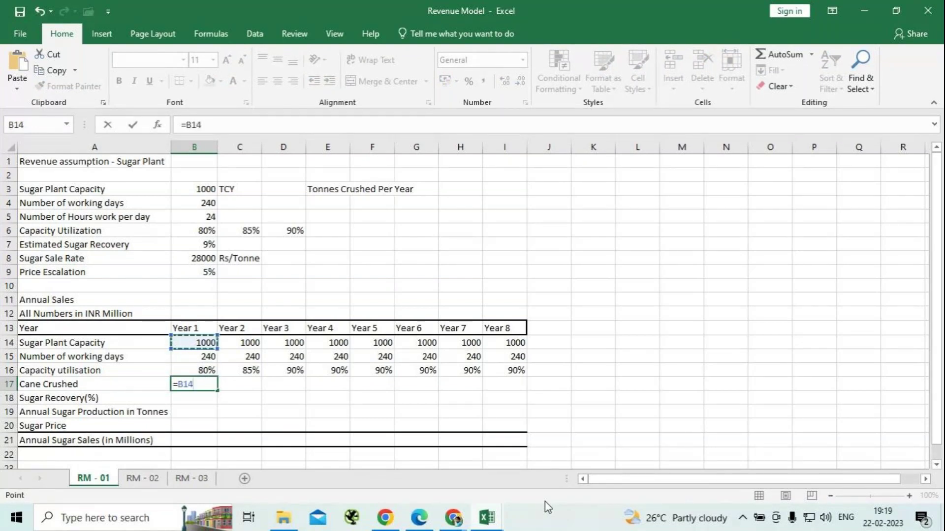
pyautogui.write('*')
pyautogui.press('Up')
pyautogui.press('Up')
pyautogui.write('*')
pyautogui.press('Up')
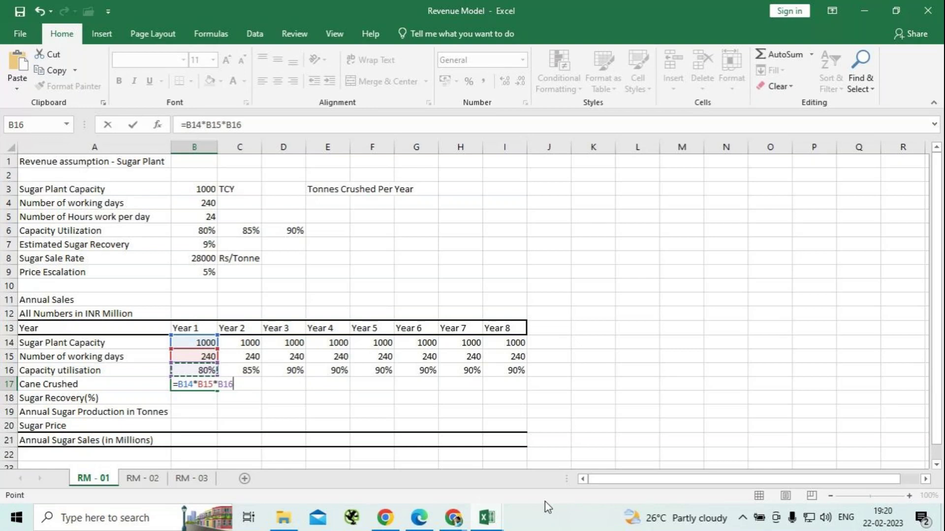
pyautogui.press('Return')
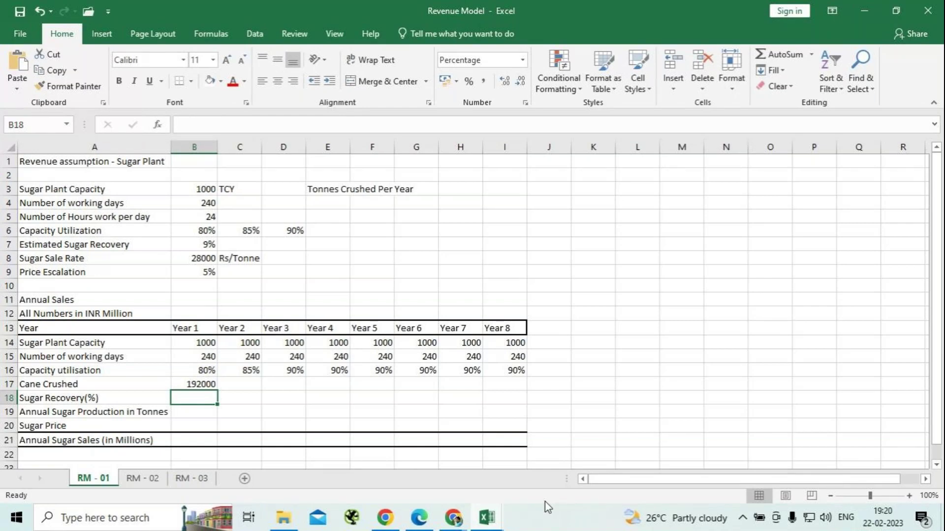
# Copy the Cane Crushed formula across B17:I17, giving 192000, 204000, then 216000
pyautogui.press('Up')
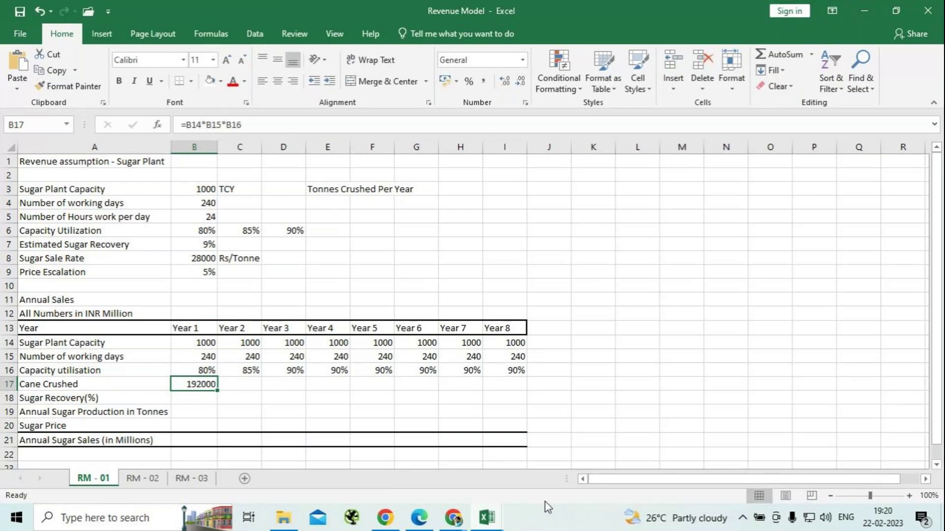
pyautogui.hotkey('shift', 'Right')
pyautogui.hotkey('shift', 'Right')
pyautogui.hotkey('shift', 'Right')
pyautogui.hotkey('shift', 'Right')
pyautogui.hotkey('shift', 'Right')
pyautogui.hotkey('shift', 'Right')
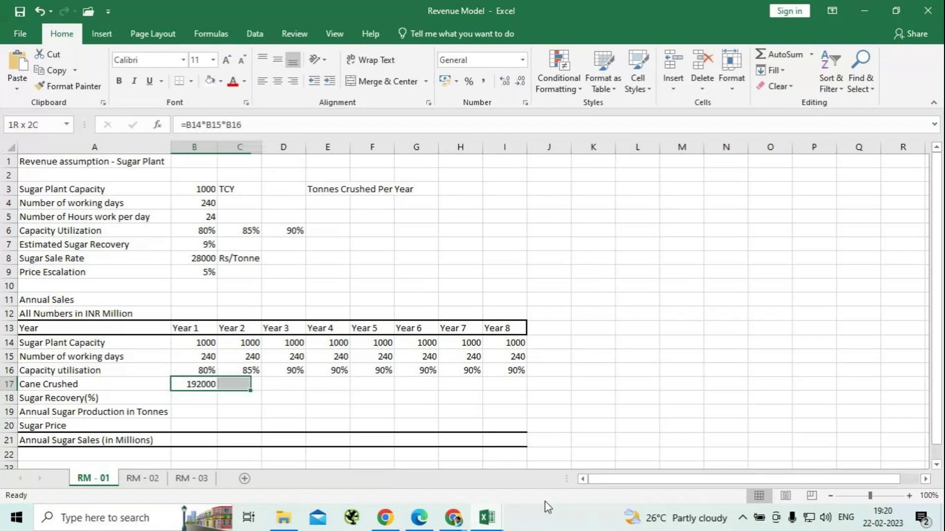
pyautogui.hotkey('shift', 'Right')
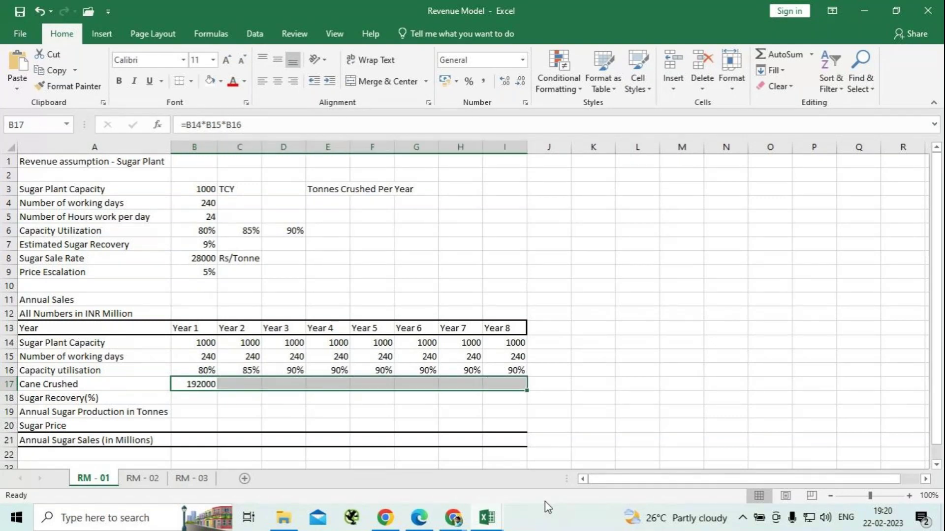
pyautogui.hotkey('ctrl', 'r')
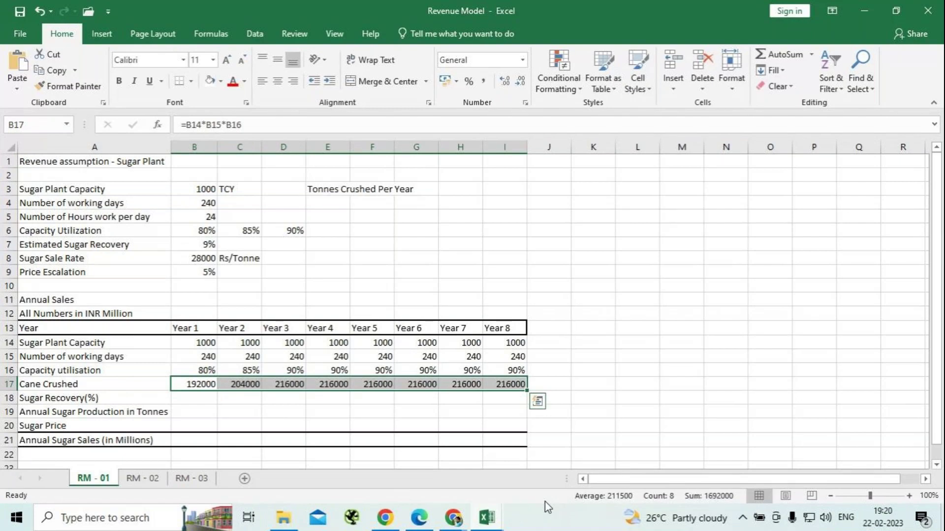
pyautogui.press('Down')
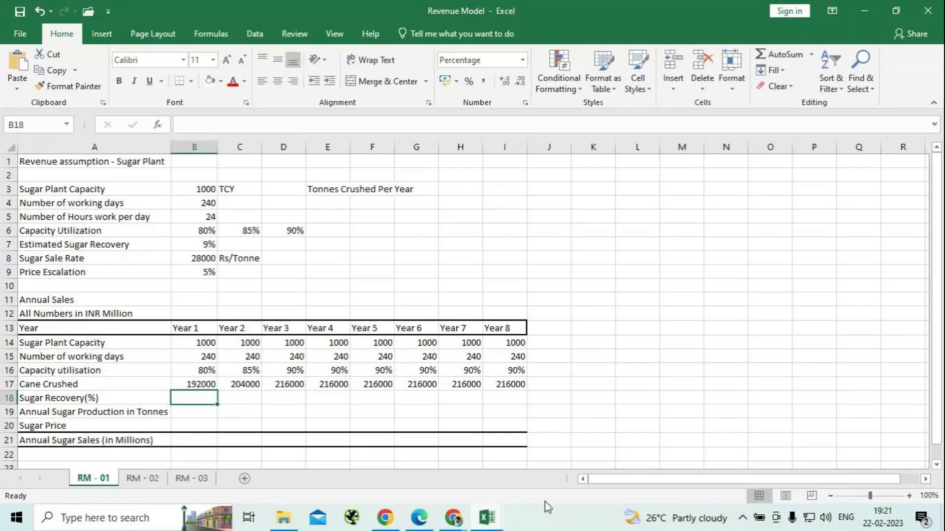
# Enter 9% in B18 for Year 1 Sugar Recovery and =B18 in C18 for Year 2
pyautogui.write('9')
pyautogui.press('Tab')
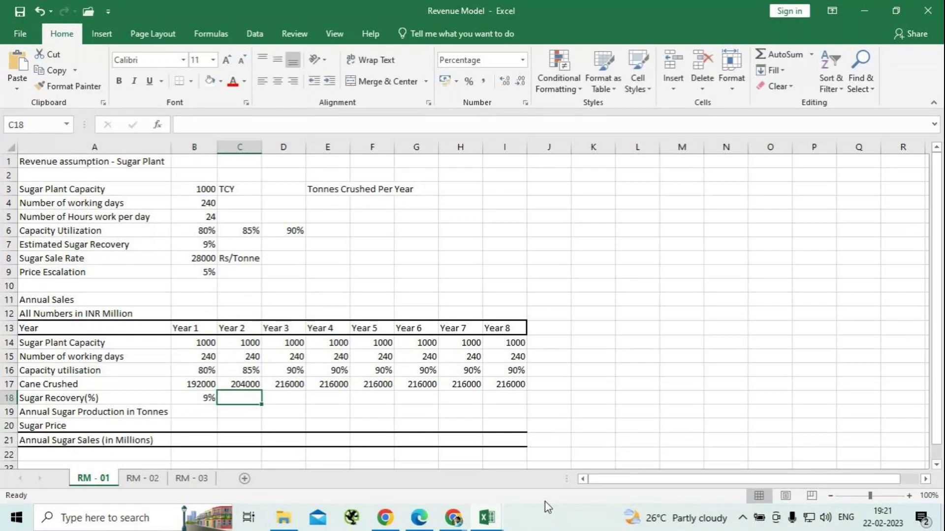
pyautogui.write('=')
pyautogui.press('Left')
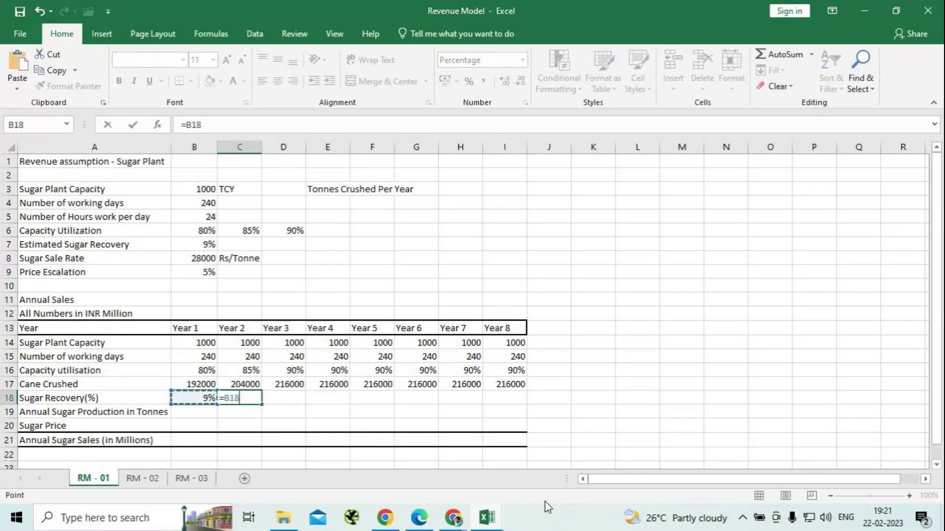
pyautogui.press('Return')
# Fill the =B18 recovery formula across C18:I18 so Years 2–8 show 9%
pyautogui.press('Up')
pyautogui.press('Right')
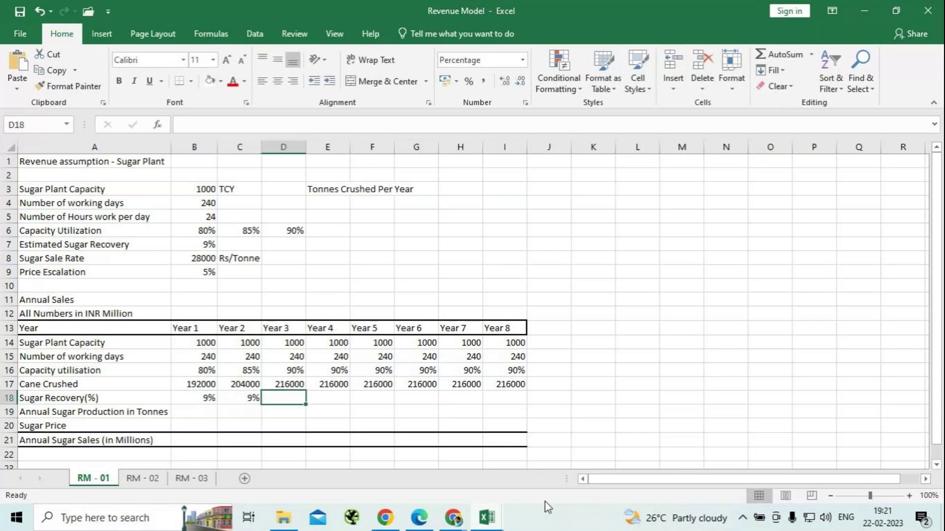
pyautogui.press('Left')
pyautogui.hotkey('shift', 'Right')
pyautogui.hotkey('shift', 'Right')
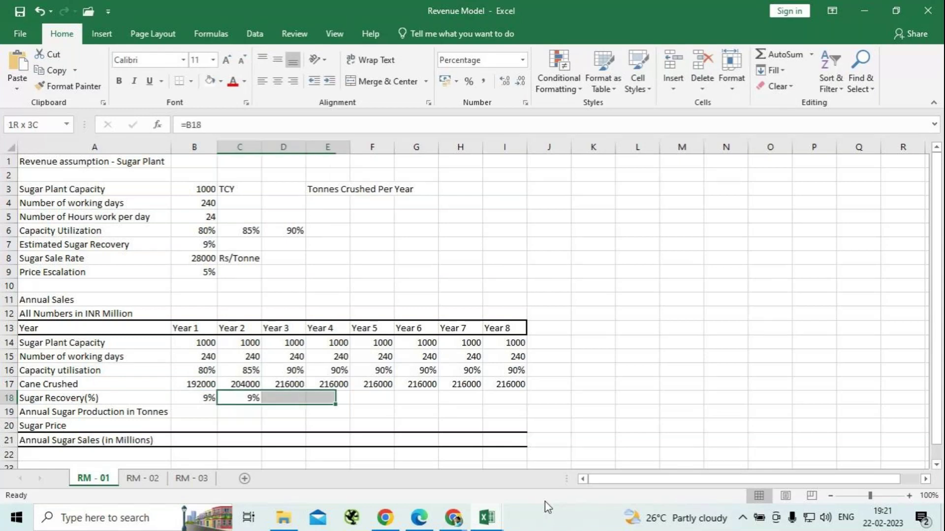
pyautogui.hotkey('shift', 'Right')
pyautogui.hotkey('shift', 'Right')
pyautogui.hotkey('shift', 'Right')
pyautogui.hotkey('shift', 'Right')
pyautogui.hotkey('ctrl', 'r')
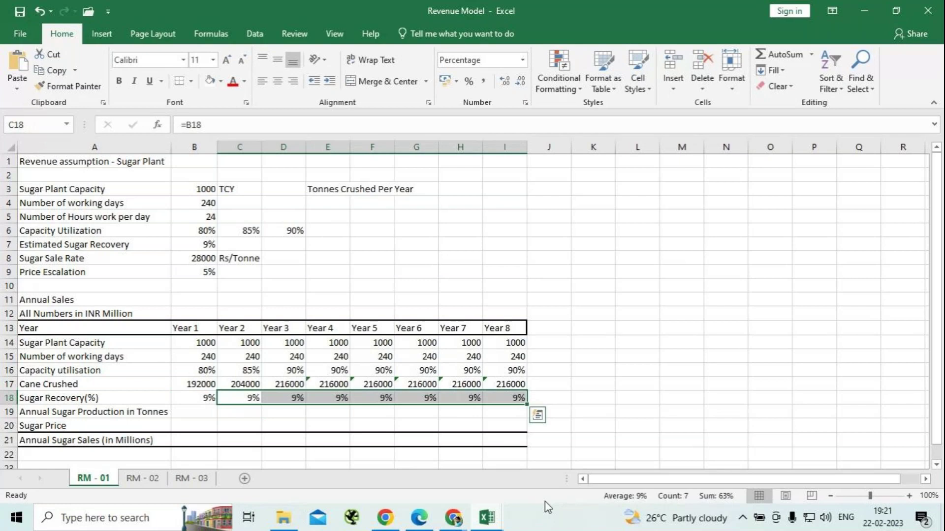
pyautogui.press('Down')
pyautogui.press('Left')
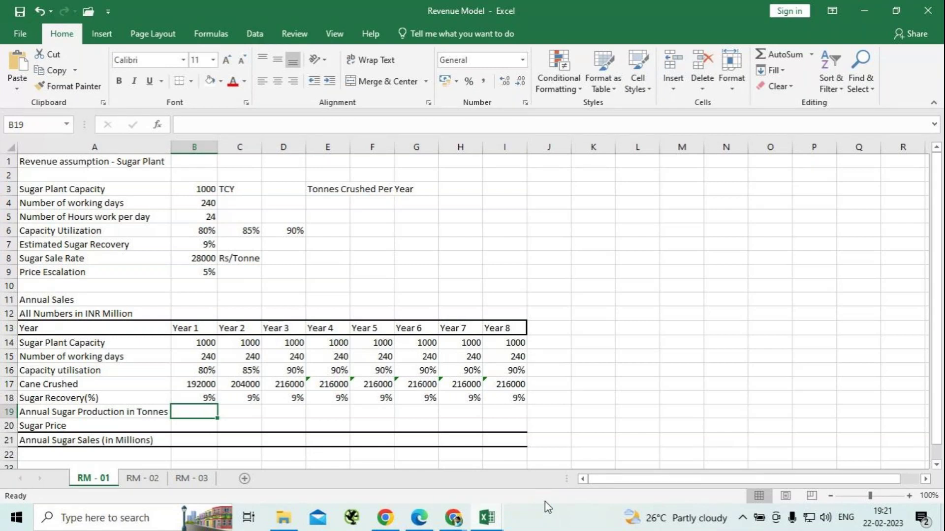
# Enter =B17*B18 in B19, giving Year 1 sugar production of 17280 tonnes
pyautogui.write('=')
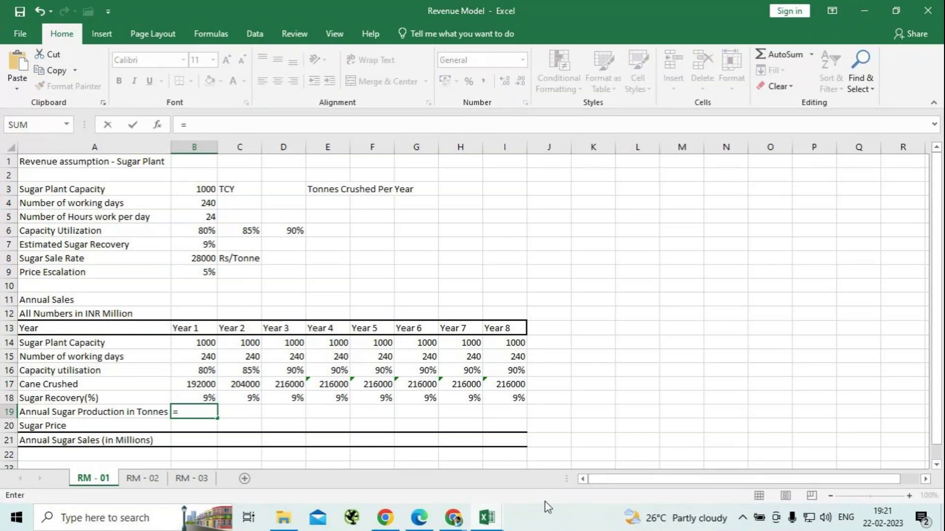
pyautogui.press('Up')
pyautogui.press('Up')
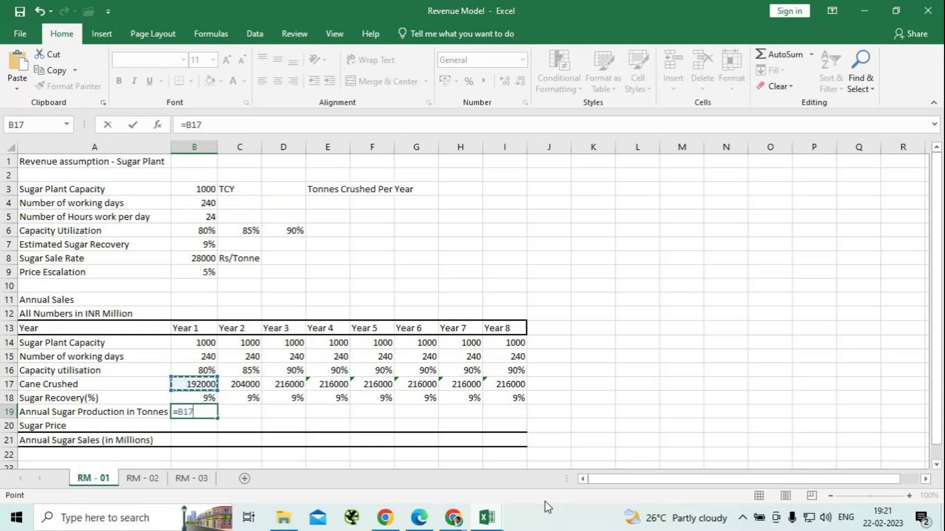
pyautogui.write('*')
pyautogui.press('Up')
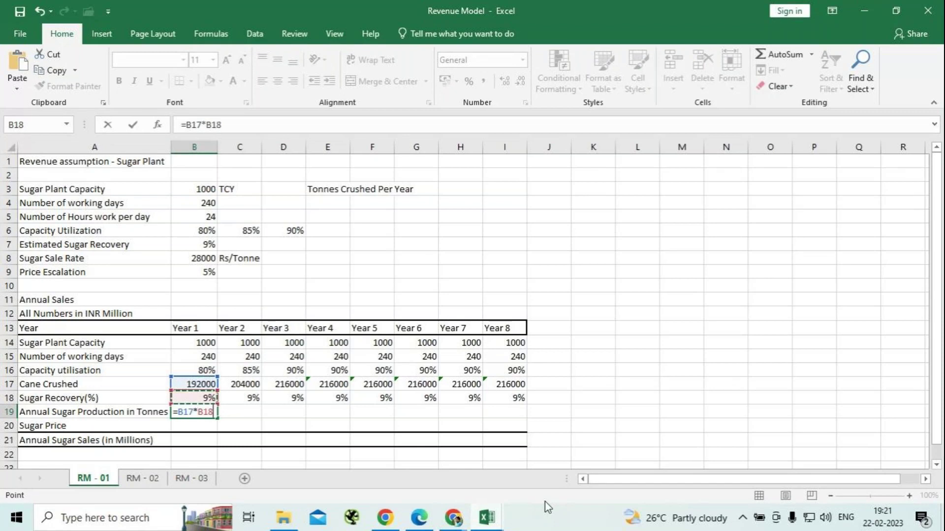
pyautogui.press('Return')
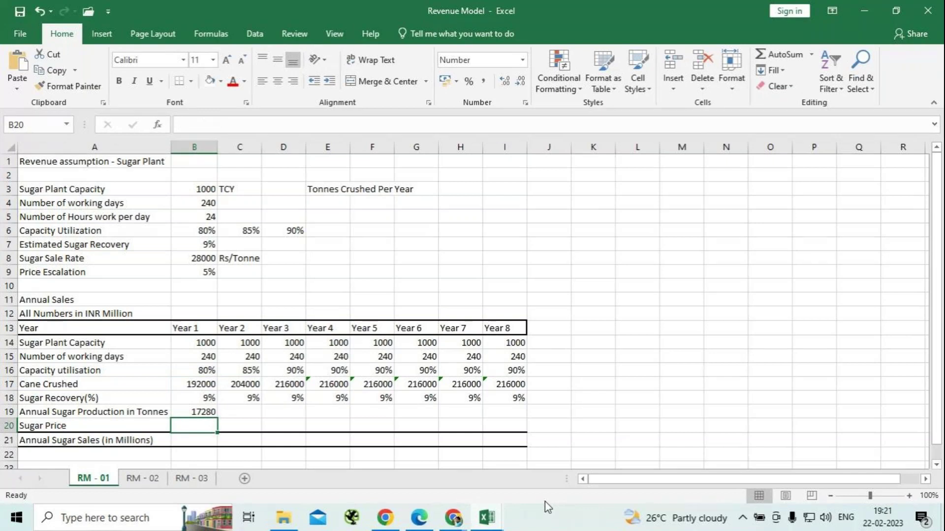
# Copy the production formula across B19:I19, giving 18360 and then 19440 tonnes
pyautogui.press('Up')
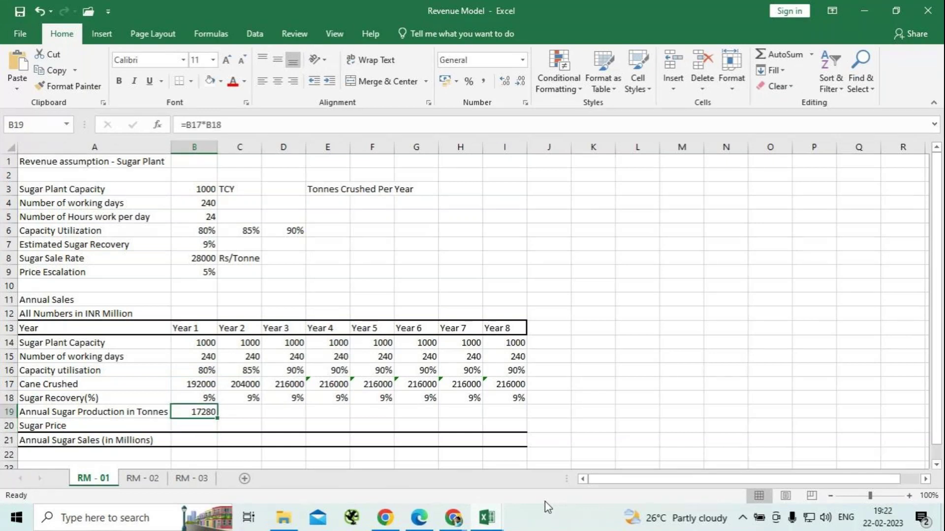
pyautogui.hotkey('shift', 'Right')
pyautogui.hotkey('shift', 'Right')
pyautogui.hotkey('shift', 'Right')
pyautogui.hotkey('shift', 'Right')
pyautogui.hotkey('shift', 'Right')
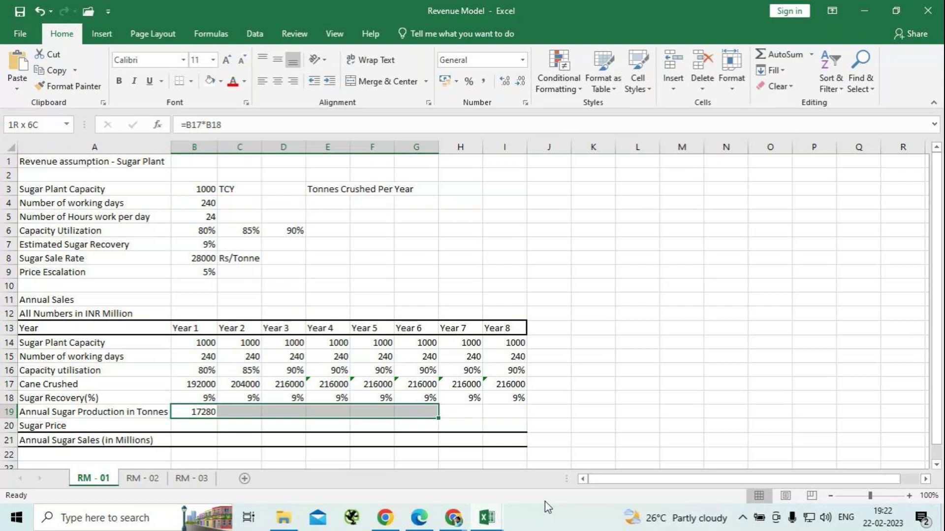
pyautogui.hotkey('shift', 'Right')
pyautogui.hotkey('shift', 'Right')
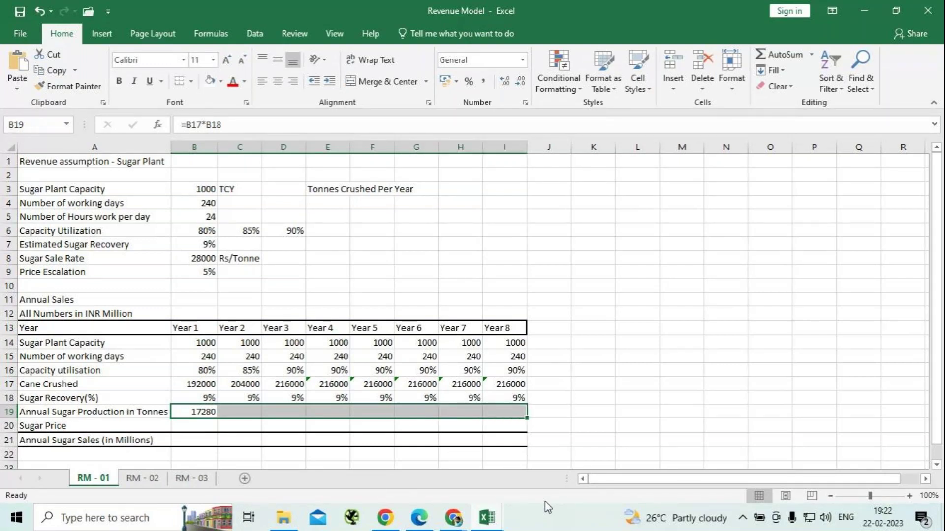
pyautogui.hotkey('ctrl', 'r')
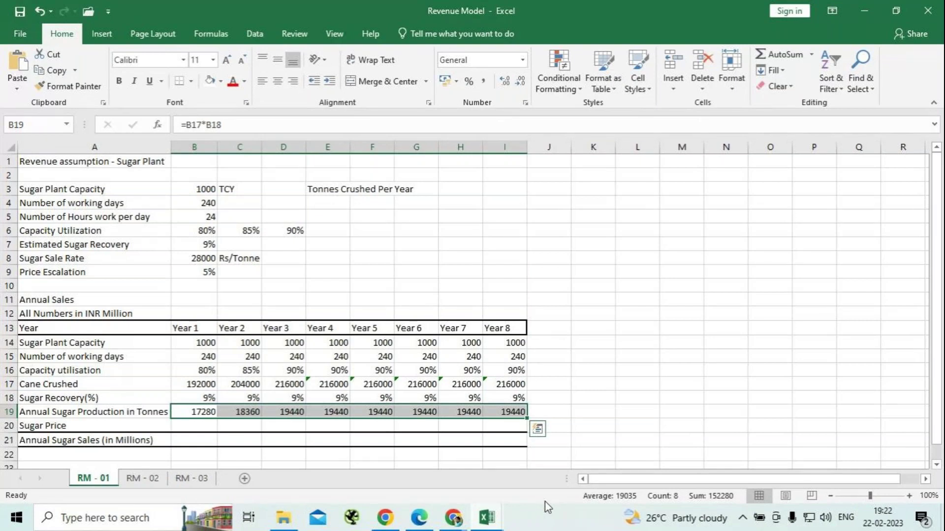
pyautogui.press('Down')
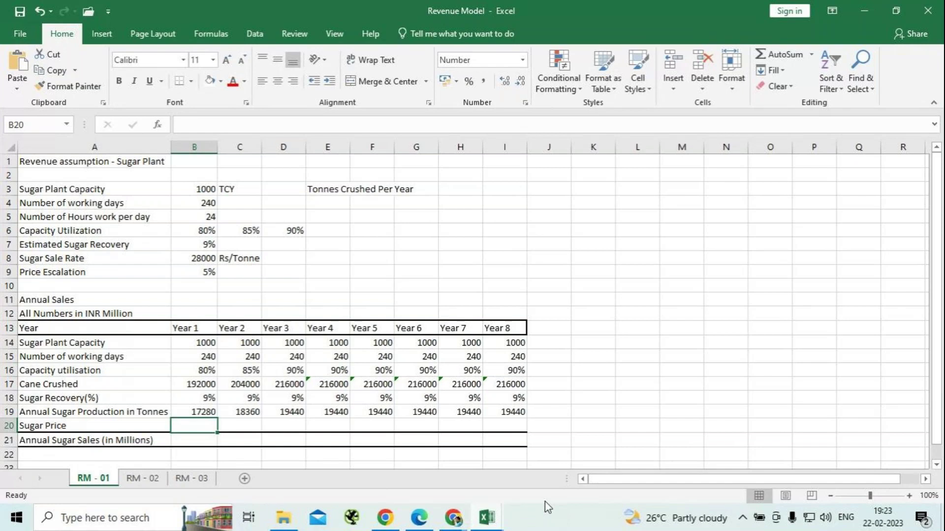
# Enter 28000 as the Year 1 sugar price in B20
pyautogui.write('28000')
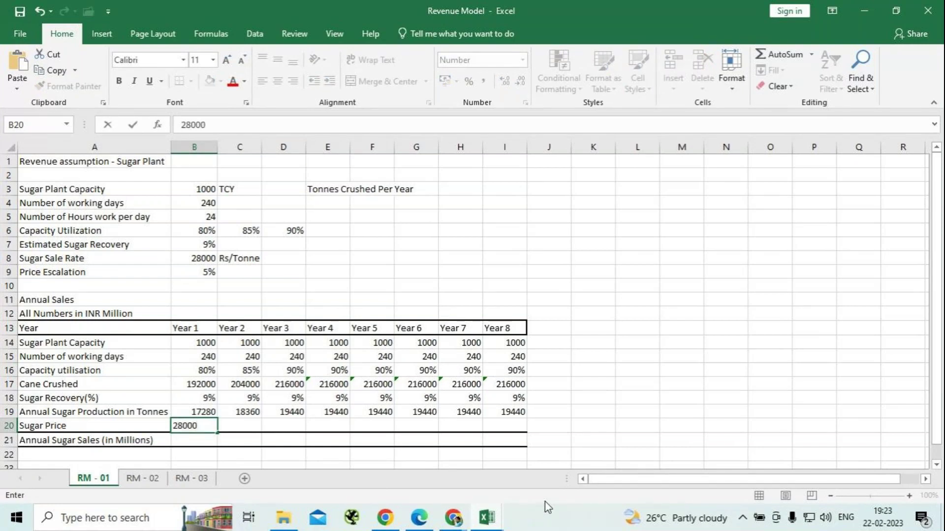
pyautogui.press('Return')
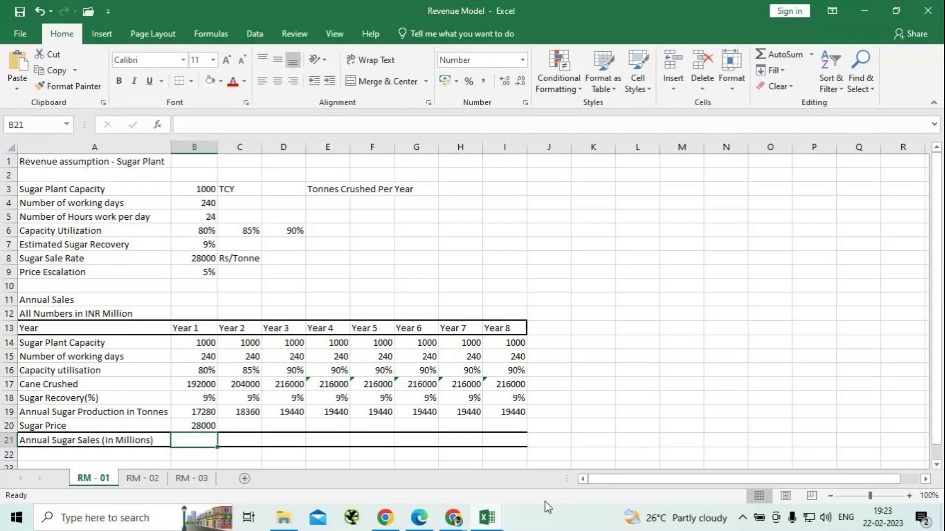
pyautogui.press('Up')
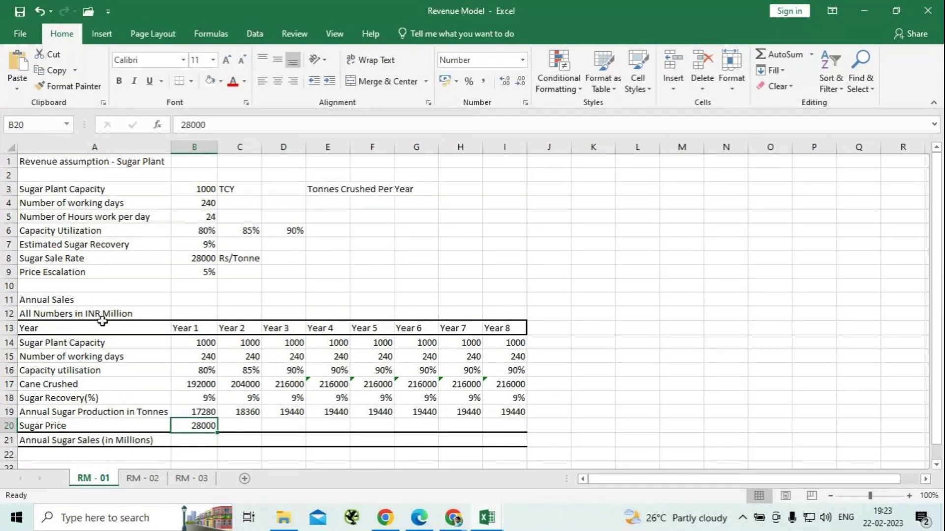
# Escalate the sugar price 5% yearly with =B20*(1+5%), filled from C20 through Year 8
pyautogui.click(236, 423)
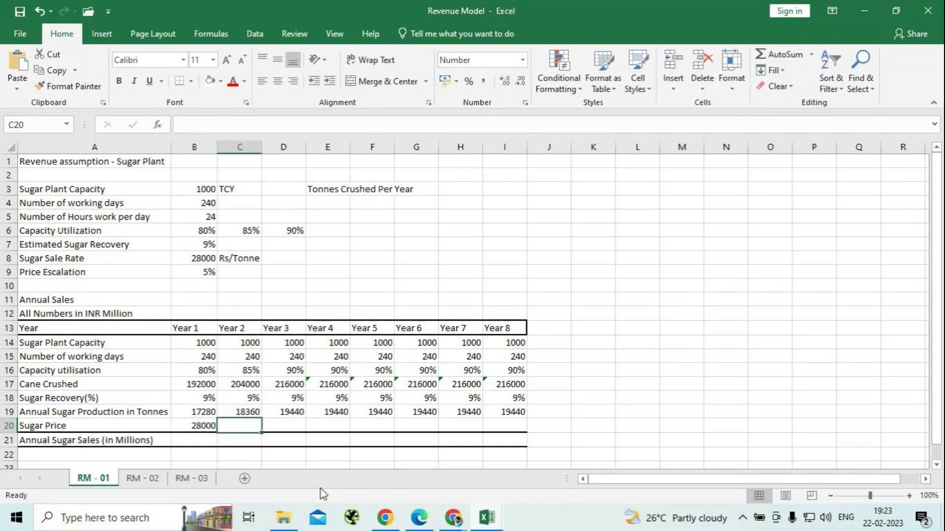
pyautogui.write('=')
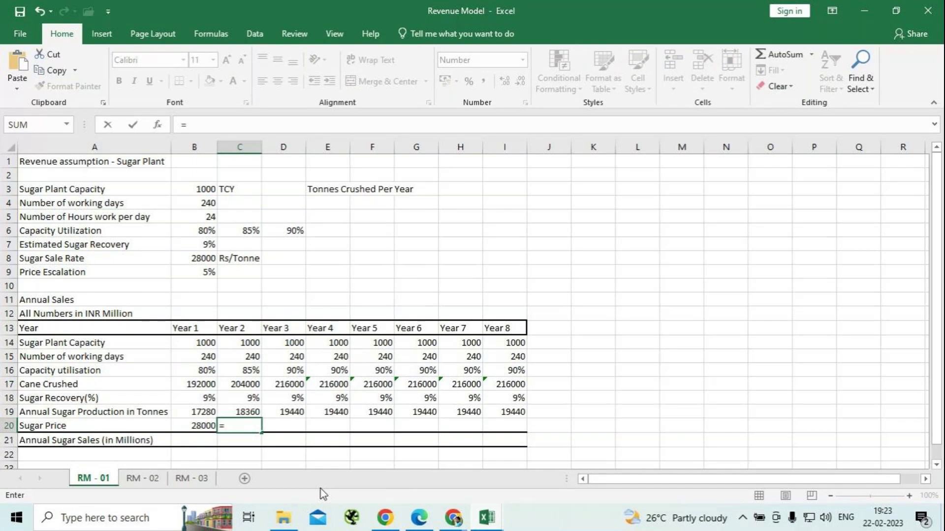
pyautogui.press('Left')
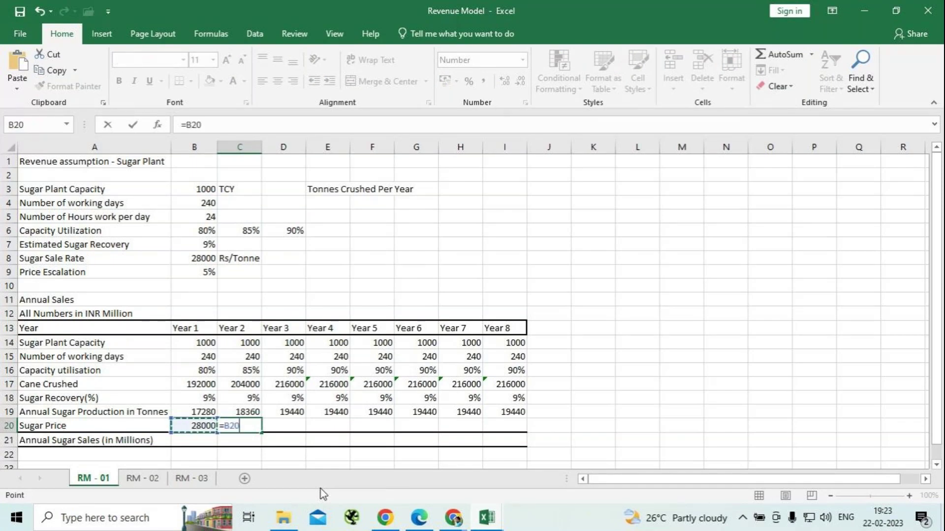
pyautogui.write('*(1+')
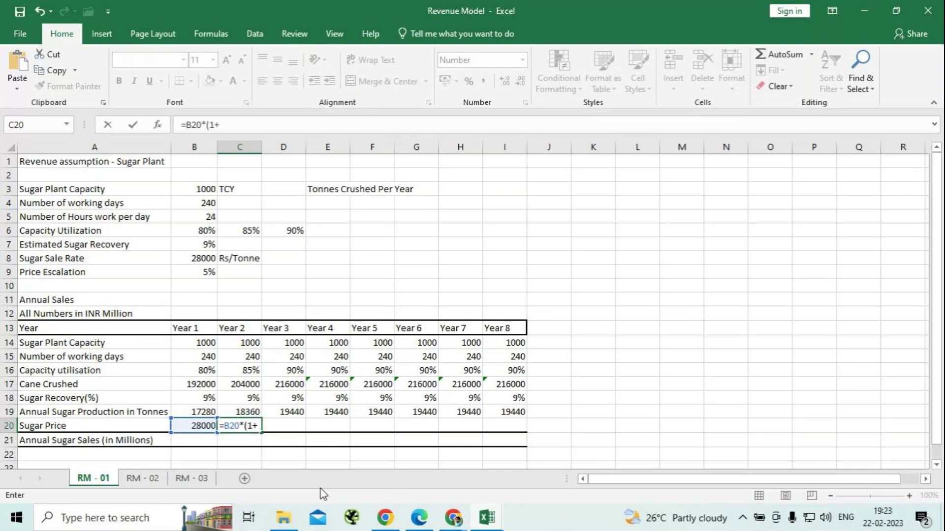
pyautogui.write('5%)')
pyautogui.press('Return')
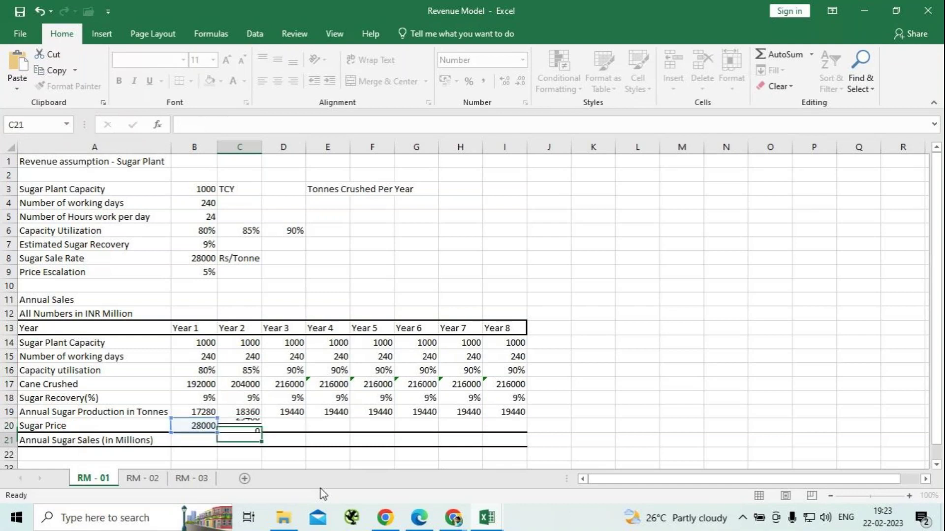
pyautogui.press('Up')
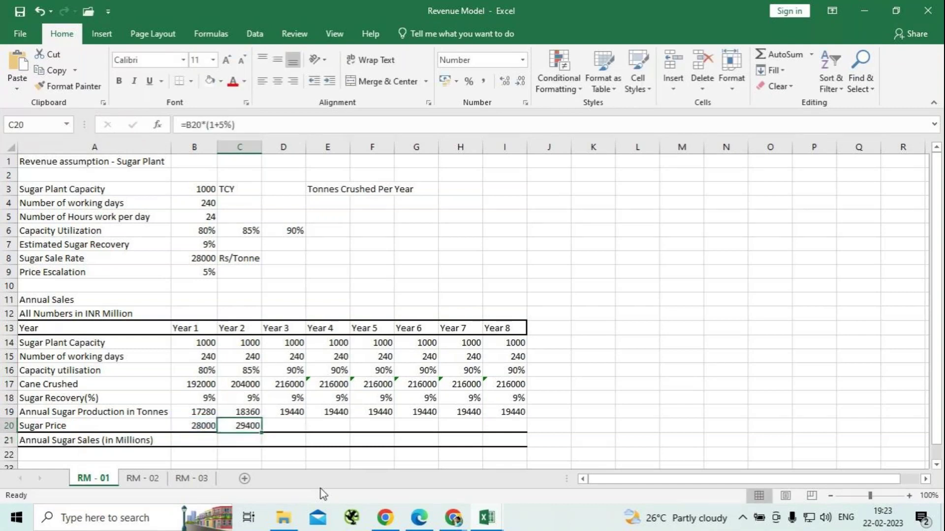
pyautogui.hotkey('shift', 'Right')
pyautogui.hotkey('shift', 'Right')
pyautogui.hotkey('shift', 'Right')
pyautogui.hotkey('shift', 'Right')
pyautogui.hotkey('shift', 'Right')
pyautogui.hotkey('shift', 'Right')
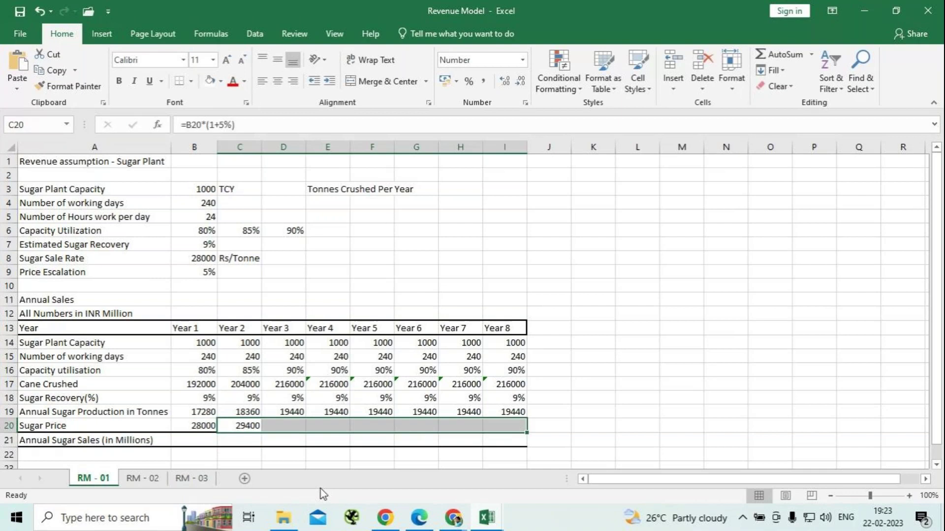
pyautogui.hotkey('ctrl', 'r')
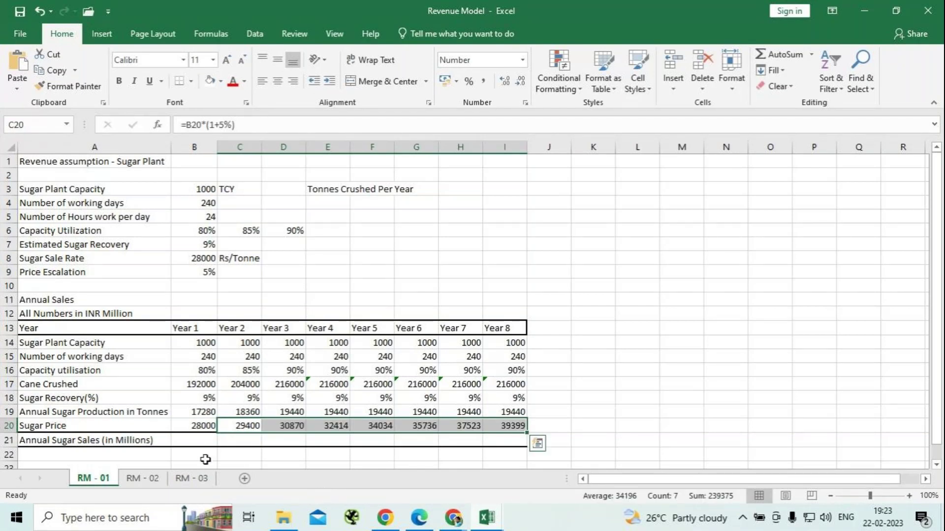
pyautogui.click(196, 439)
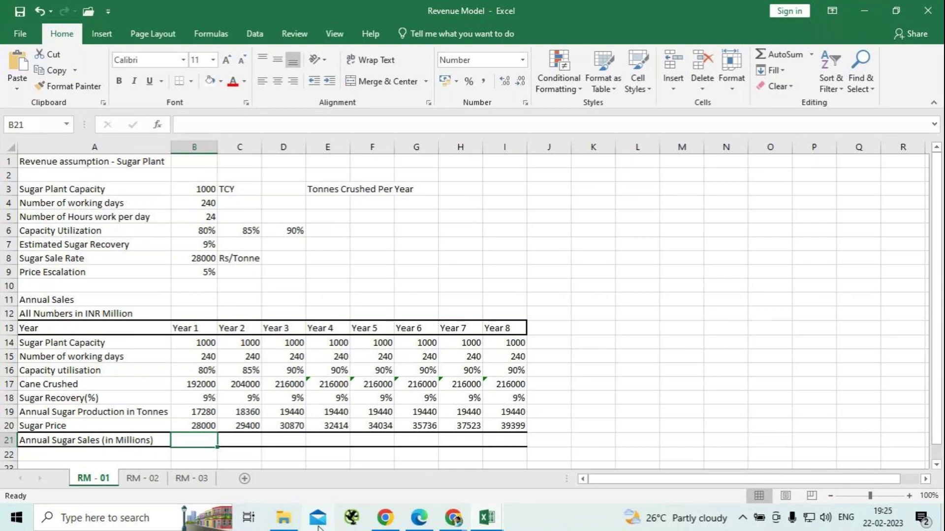
# Enter =B19*B20 in B21, giving Year 1 sugar sales of 483840000
pyautogui.write('=')
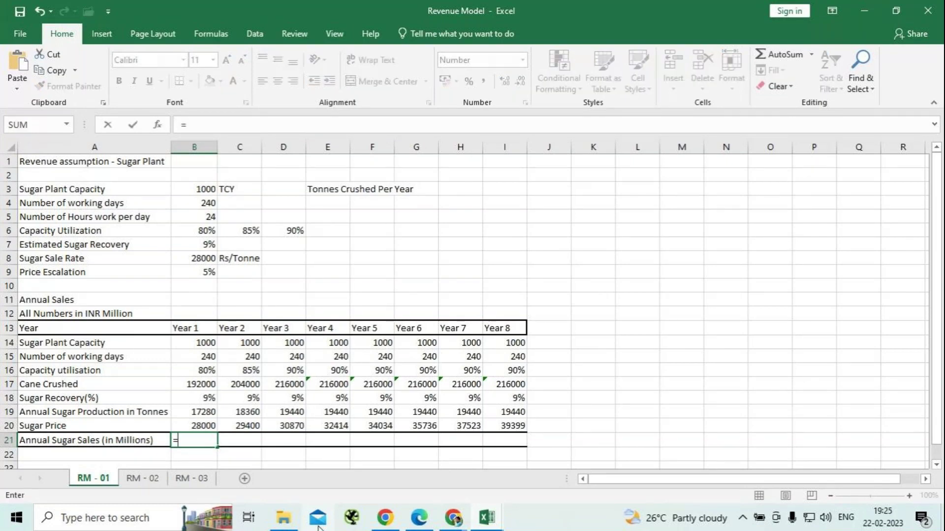
pyautogui.press('Up')
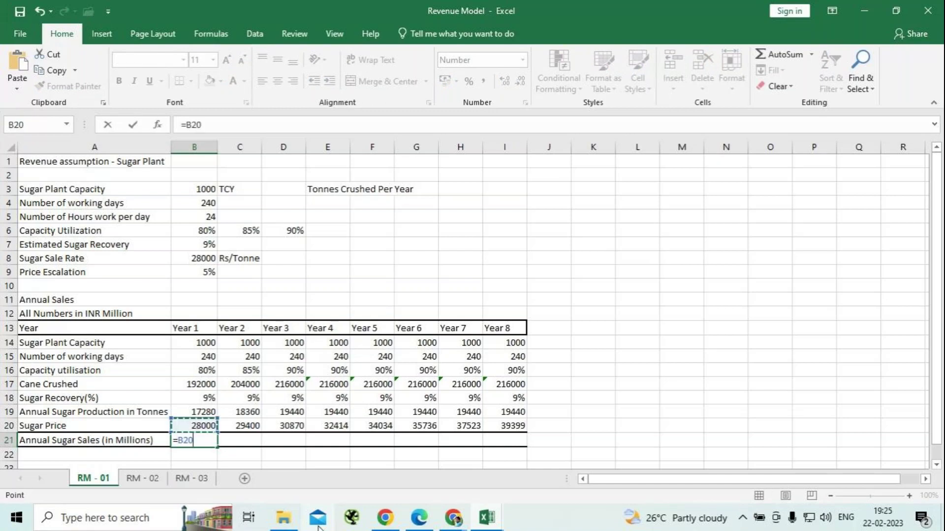
pyautogui.press('Up')
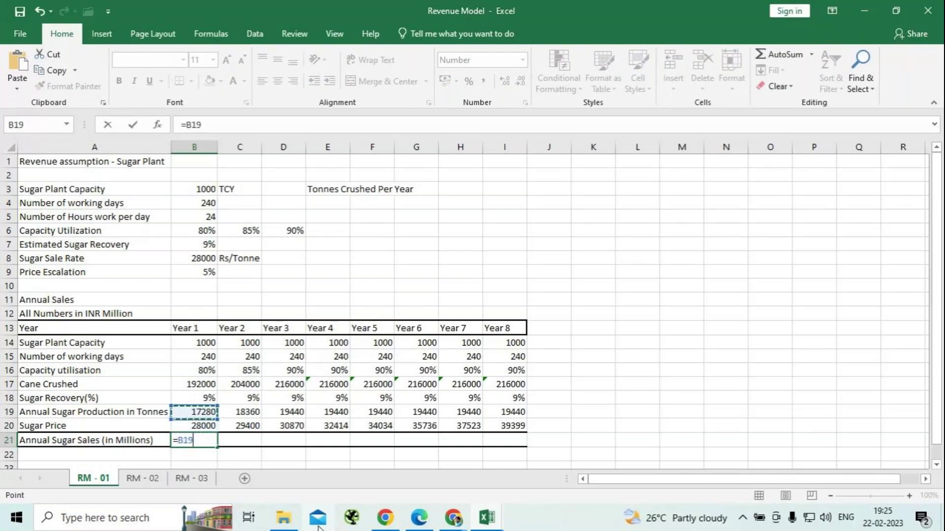
pyautogui.write('*')
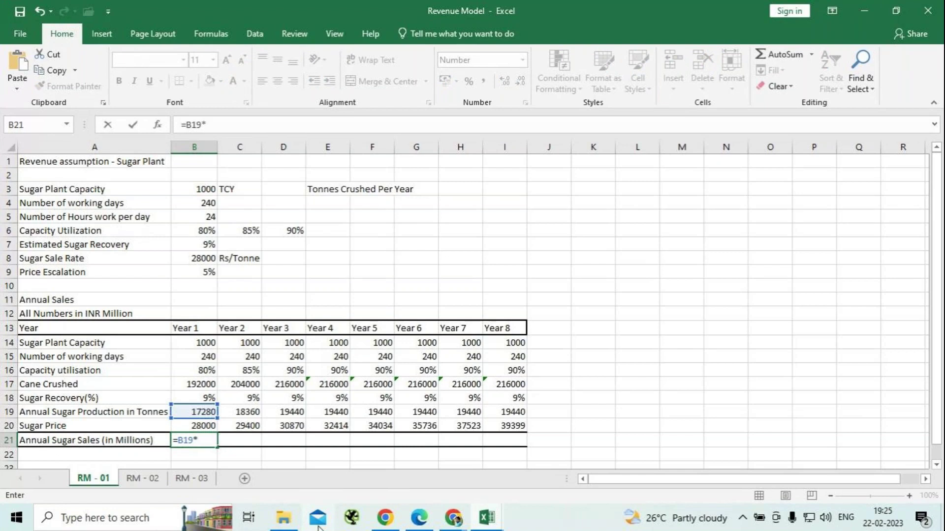
pyautogui.press('Up')
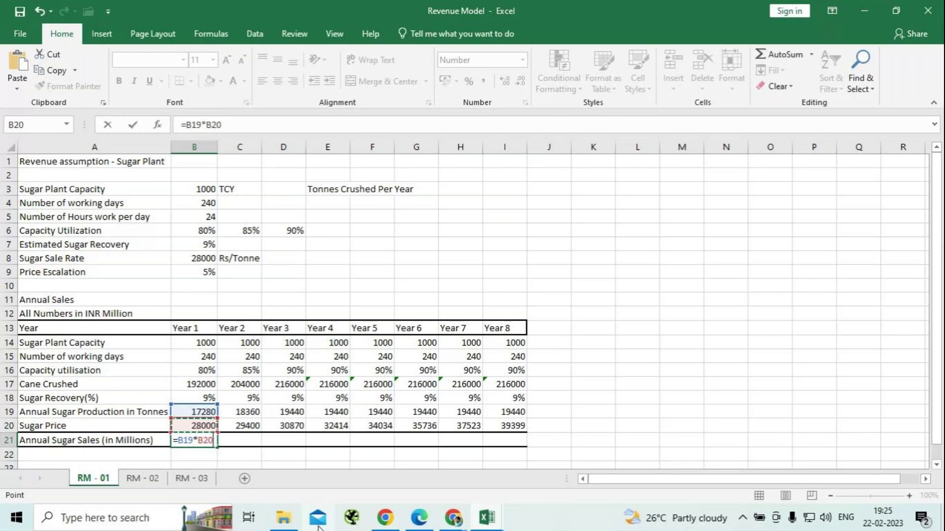
pyautogui.press('Return')
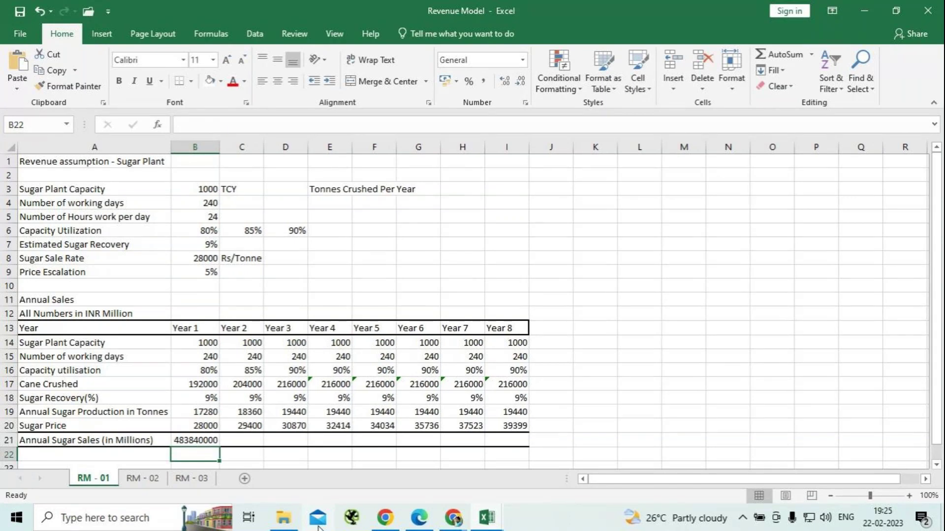
pyautogui.press('Up')
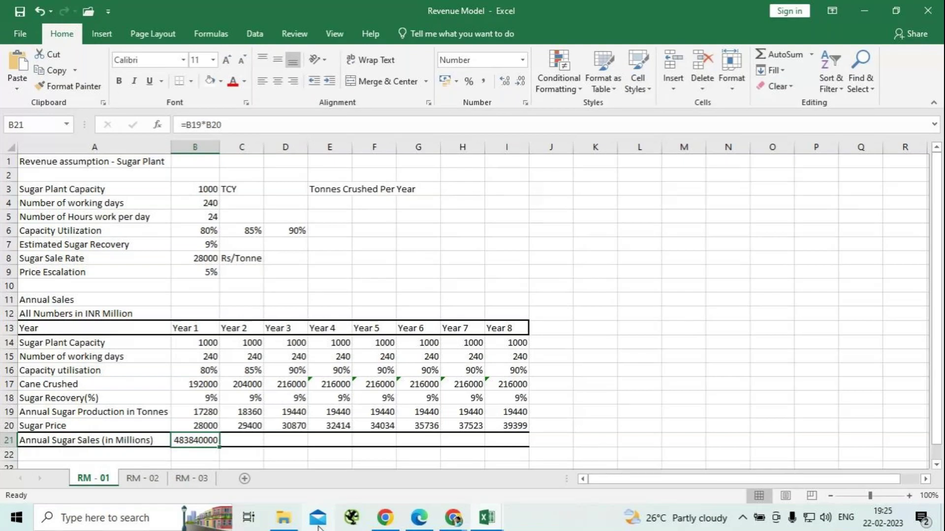
# Append /10^6 to the B21 sales formula to express sales in millions
pyautogui.click(238, 124)
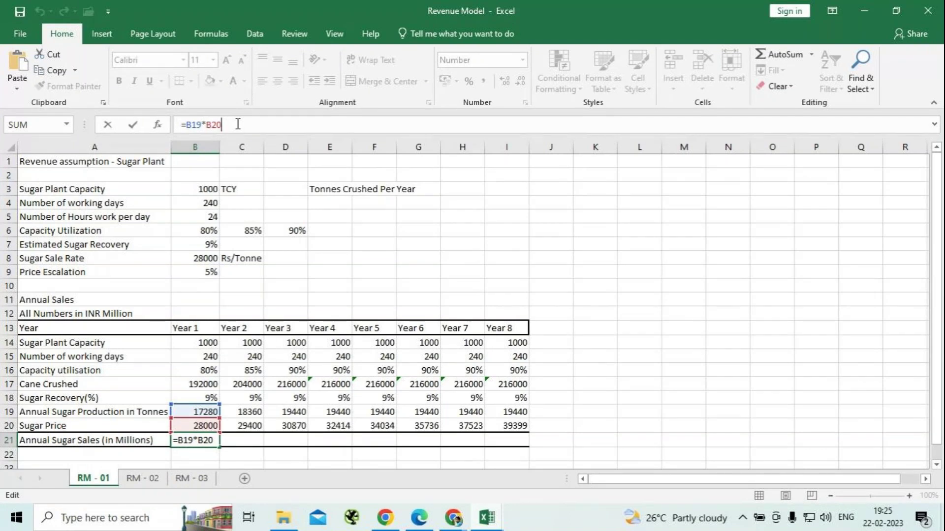
pyautogui.write('/10')
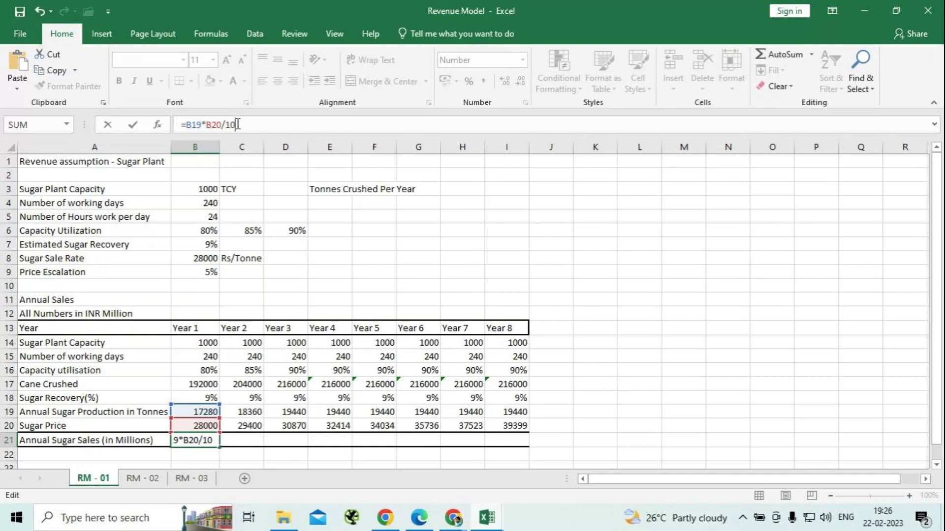
pyautogui.write('^6')
pyautogui.press('Return')
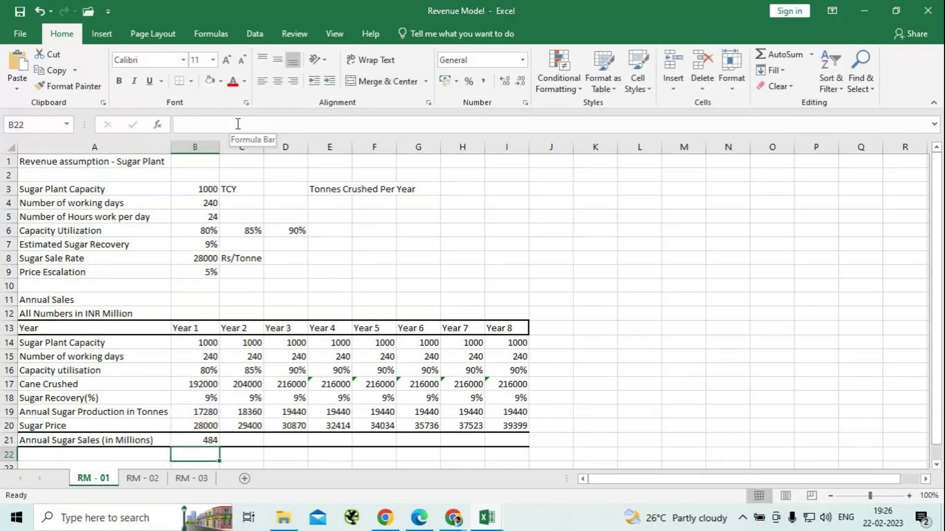
pyautogui.press('Up')
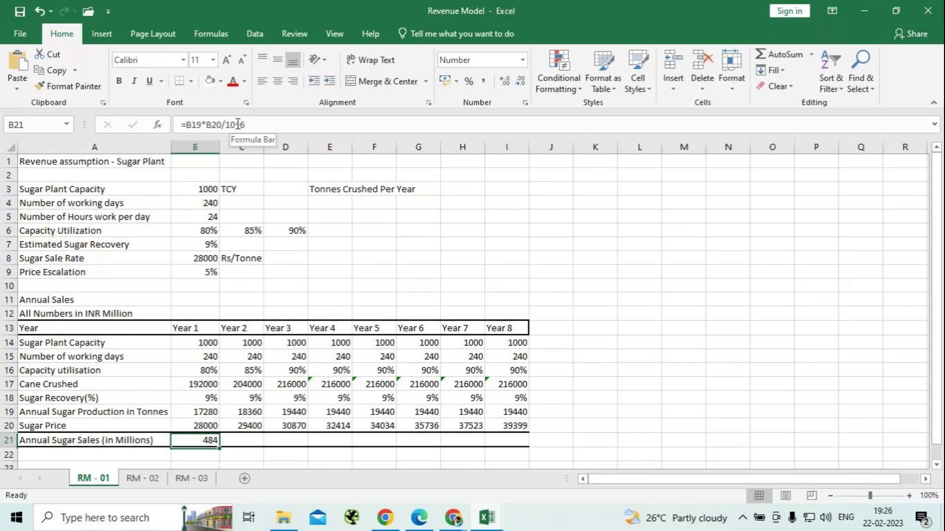
# Fill the millions sales formula across row 21 to Year 8, giving 484 through 766
pyautogui.hotkey('shift', 'Right')
pyautogui.hotkey('shift', 'Right')
pyautogui.hotkey('shift', 'Right')
pyautogui.hotkey('shift', 'Right')
pyautogui.hotkey('shift', 'Right')
pyautogui.hotkey('shift', 'Right')
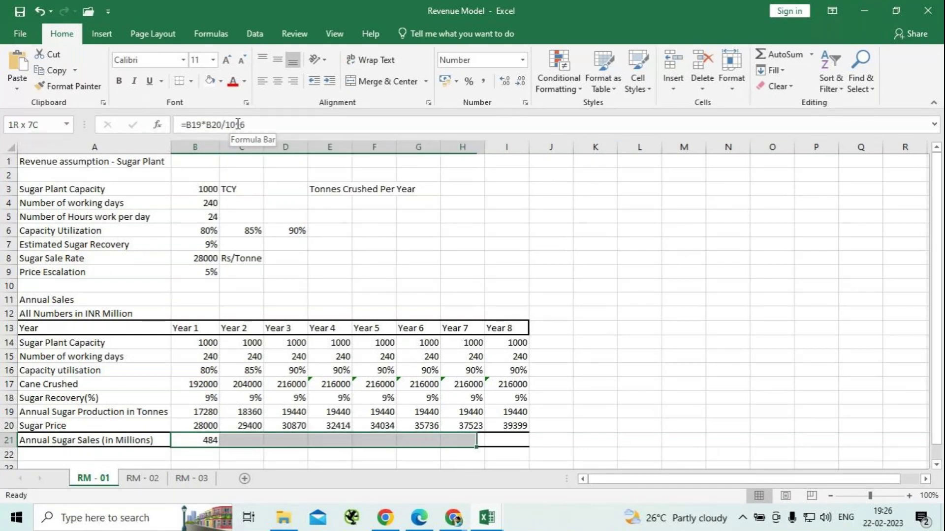
pyautogui.hotkey('shift', 'Right')
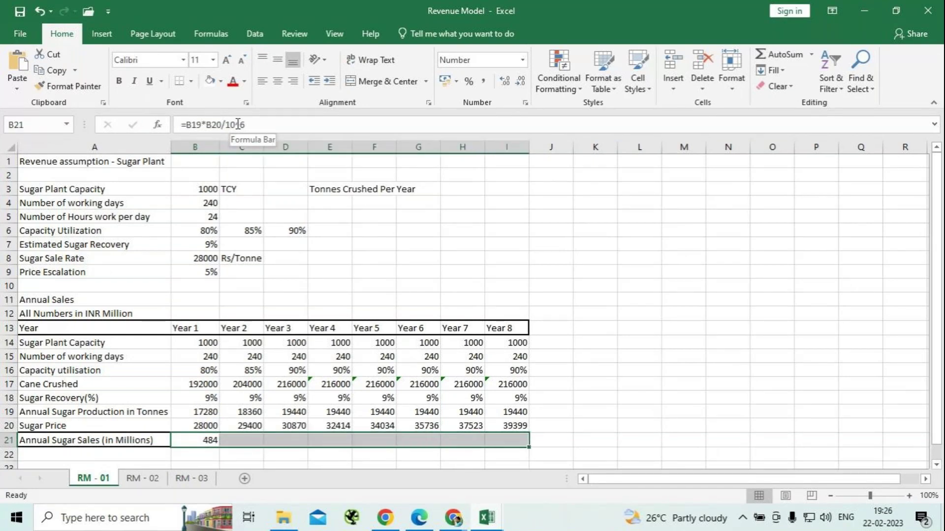
pyautogui.hotkey('ctrl', 'r')
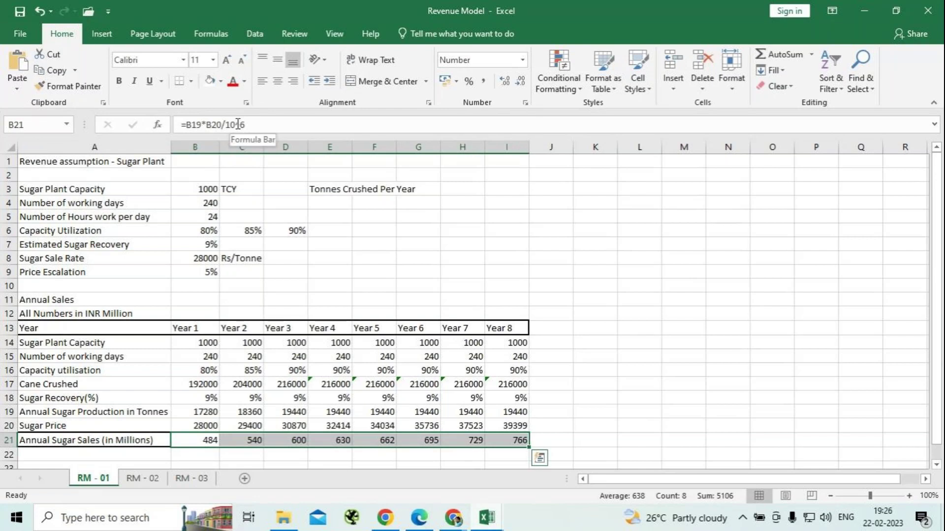
pyautogui.click(657, 376)
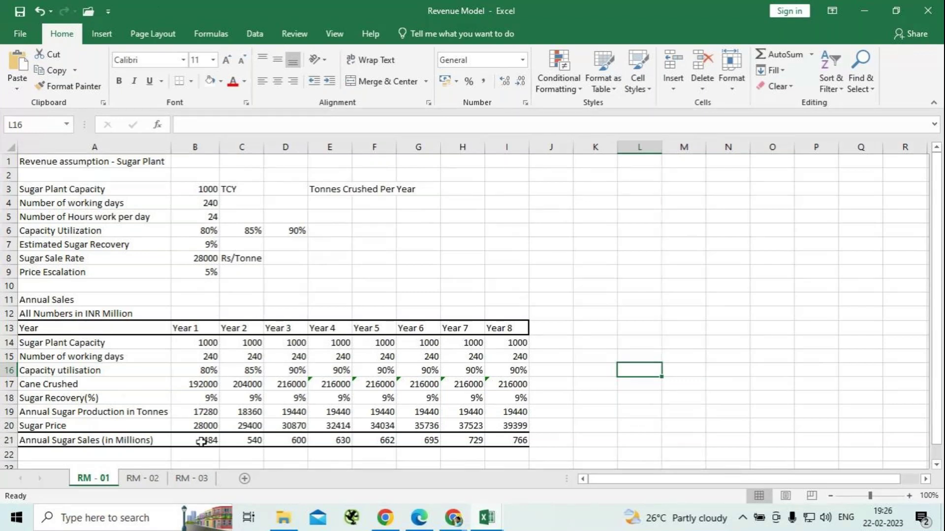
# Switch to the RM - 03 sheet, dismiss the web notification, and view the FAAZ forecast table
pyautogui.click(198, 478)
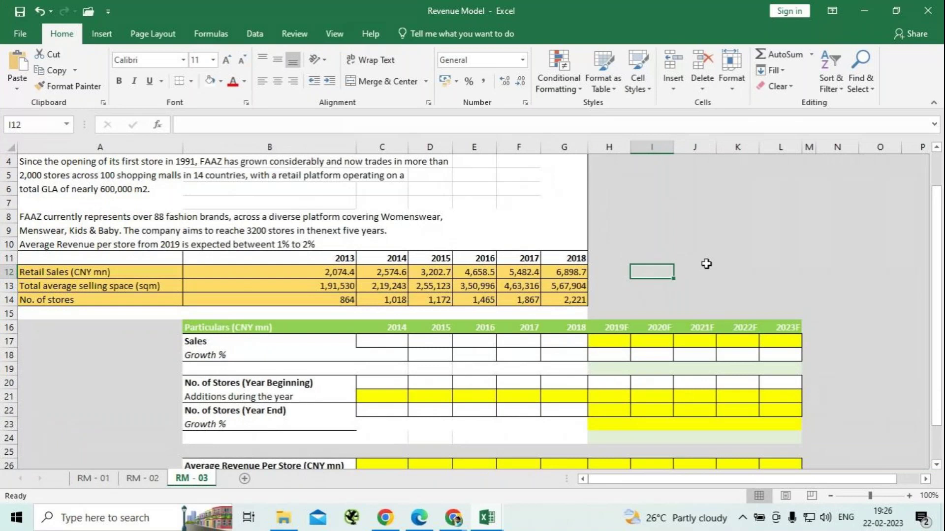
pyautogui.scroll(1, 706, 264)
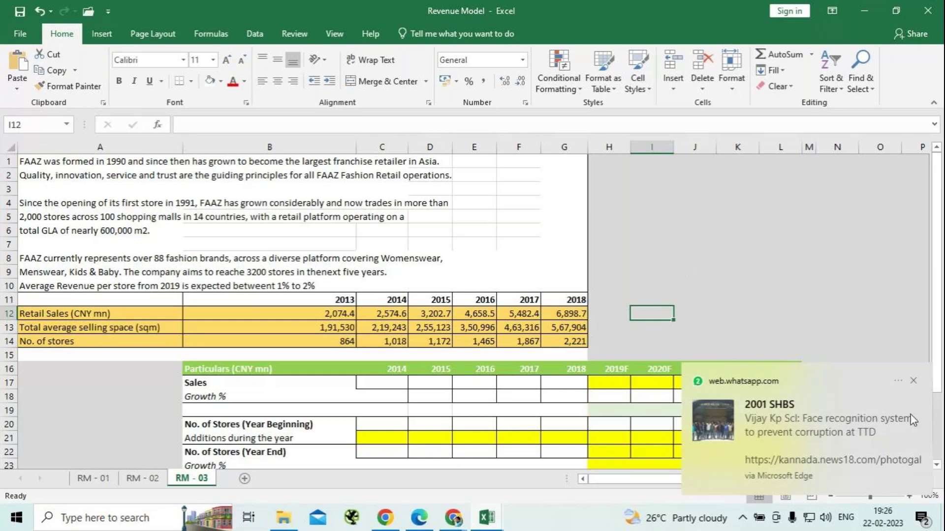
pyautogui.click(914, 381)
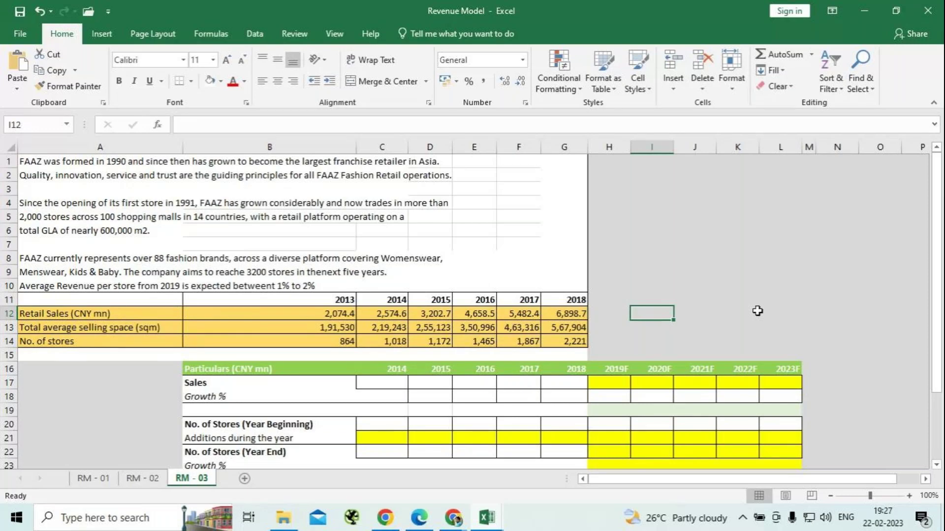
pyautogui.scroll(-2, 757, 311)
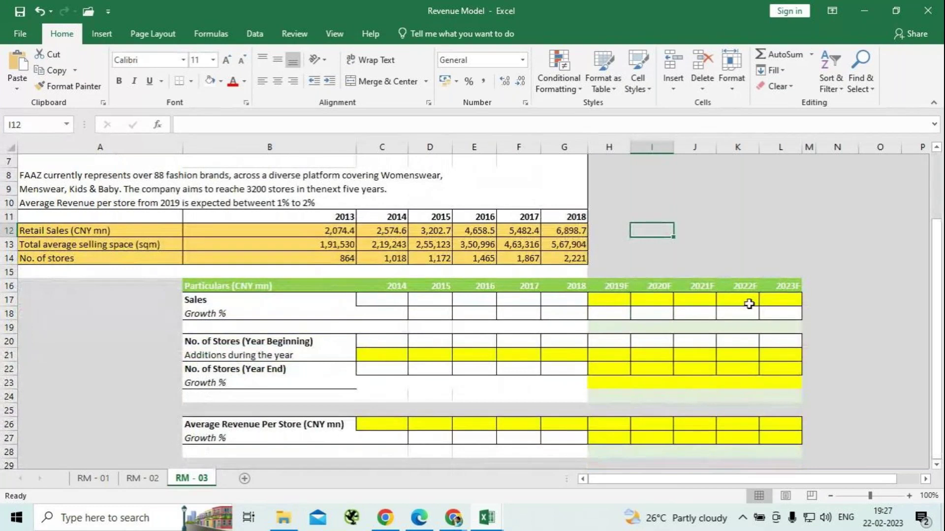
pyautogui.click(453, 518)
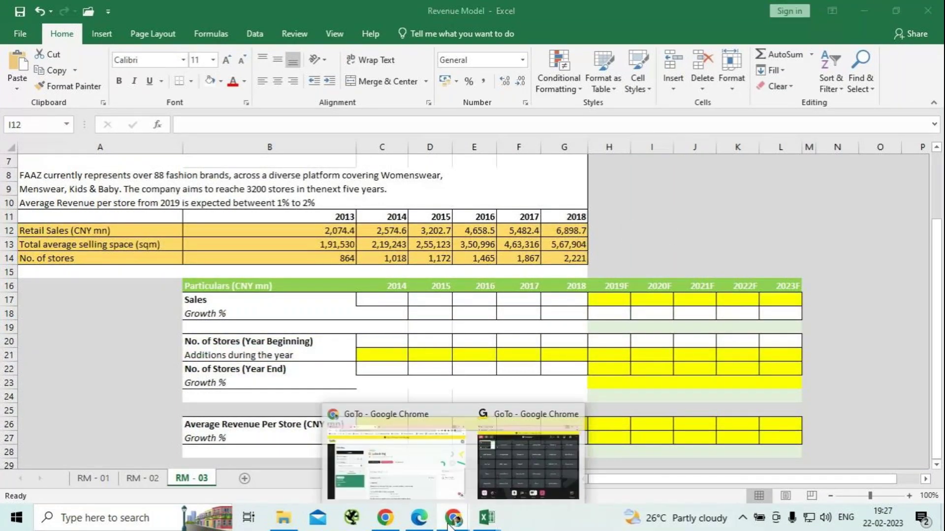
# Bring up GoTo Meeting, mute the microphone, and minimize the meeting window
pyautogui.click(534, 476)
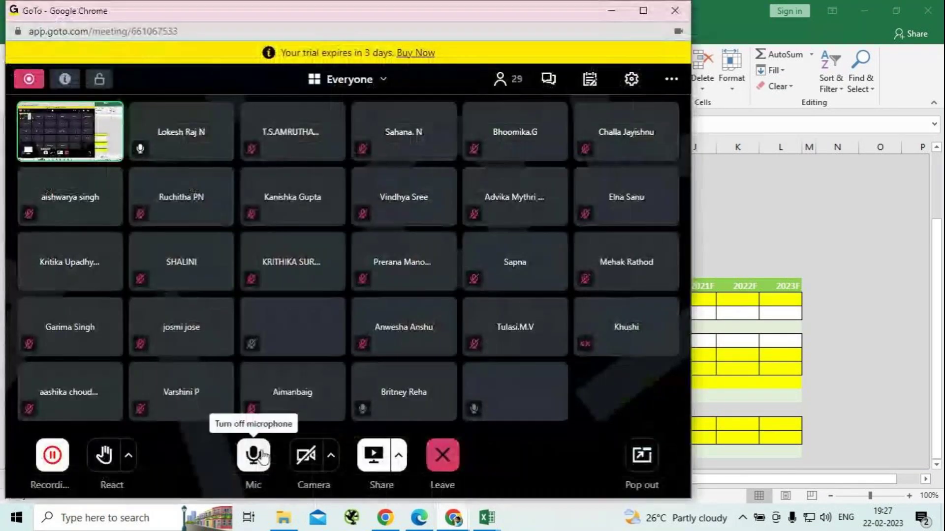
pyautogui.click(263, 457)
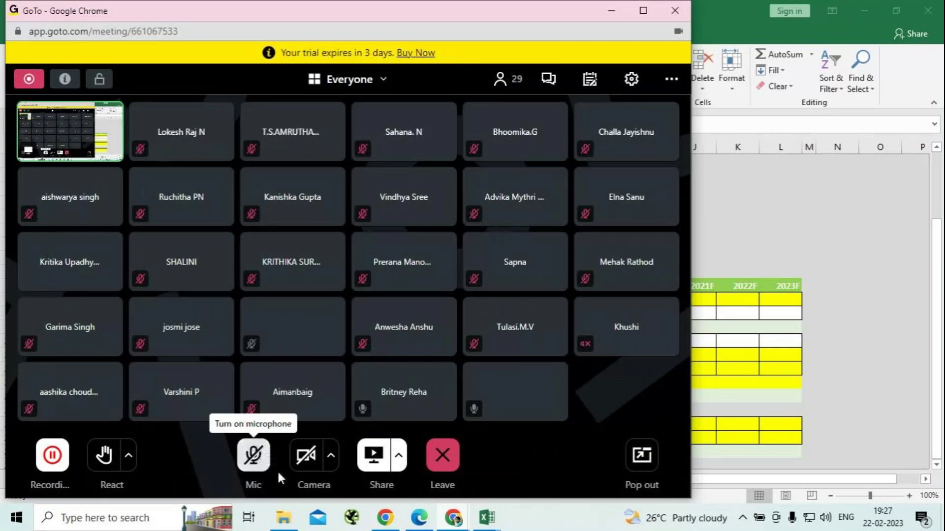
pyautogui.click(612, 11)
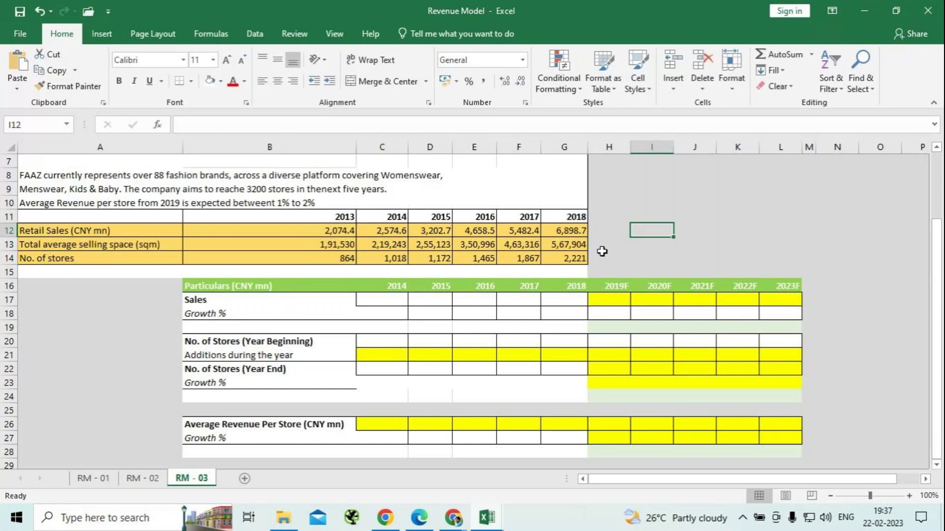
# Bring up the WhatsApp browser window and close it again
pyautogui.scroll(1, 449, 258)
pyautogui.scroll(1, 448, 258)
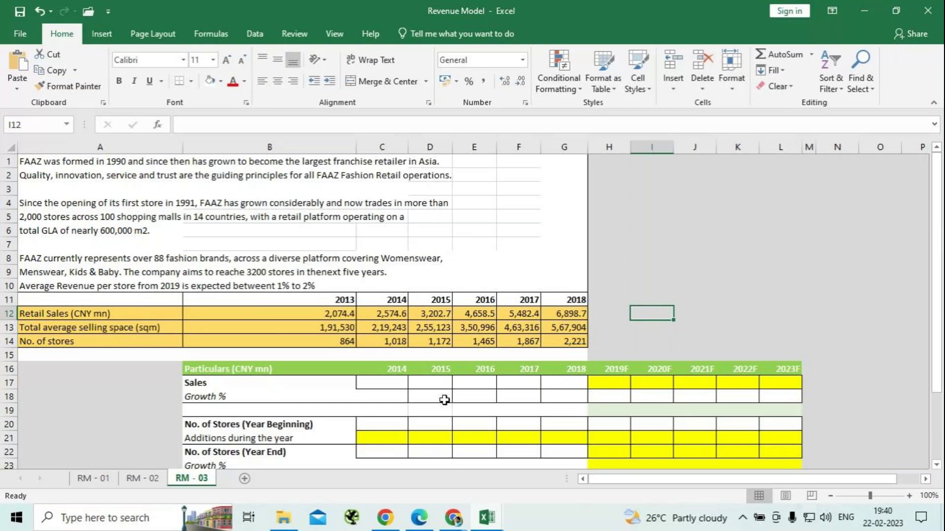
pyautogui.click(423, 523)
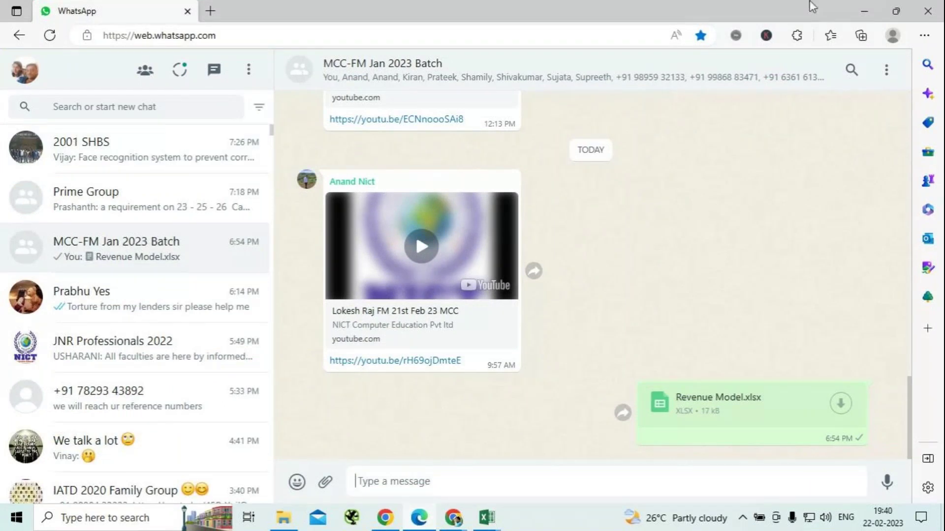
pyautogui.click(925, 14)
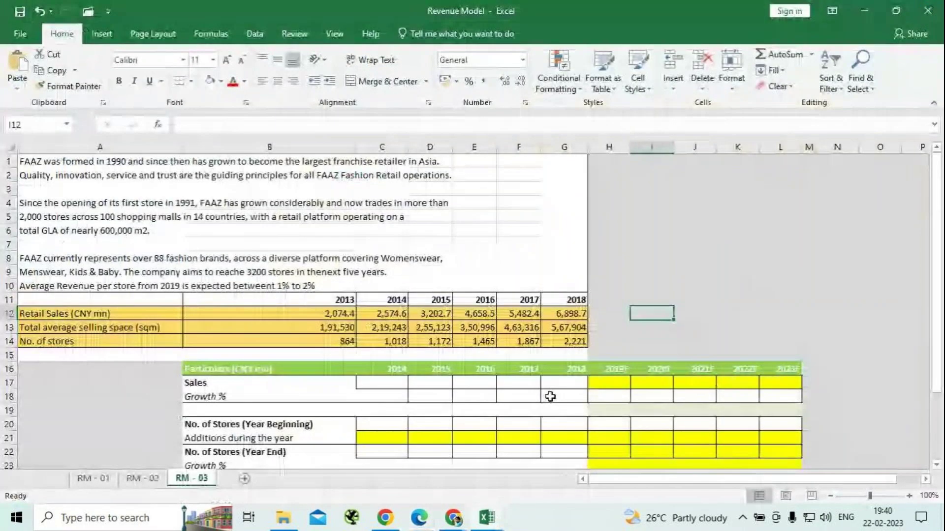
# Unmute the microphone in GoTo Meeting and minimise the meeting window
pyautogui.moveTo(452, 517)
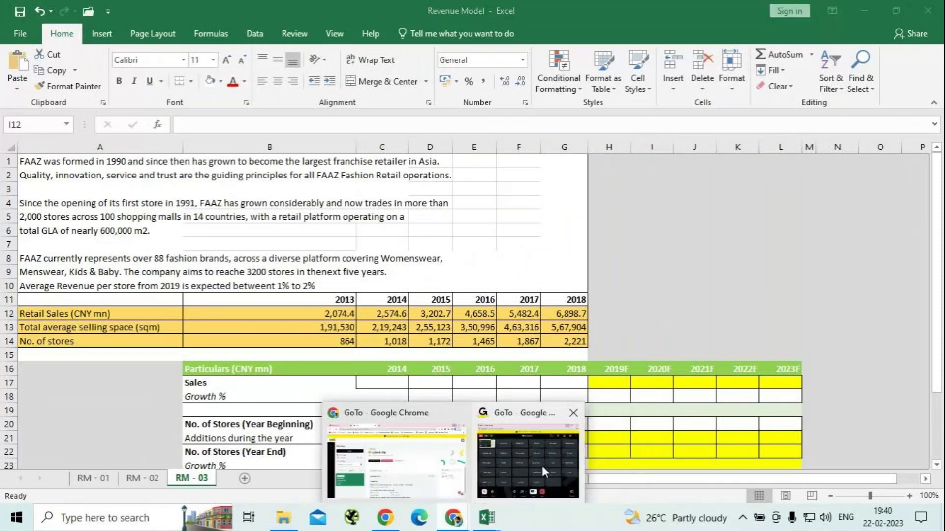
pyautogui.click(541, 466)
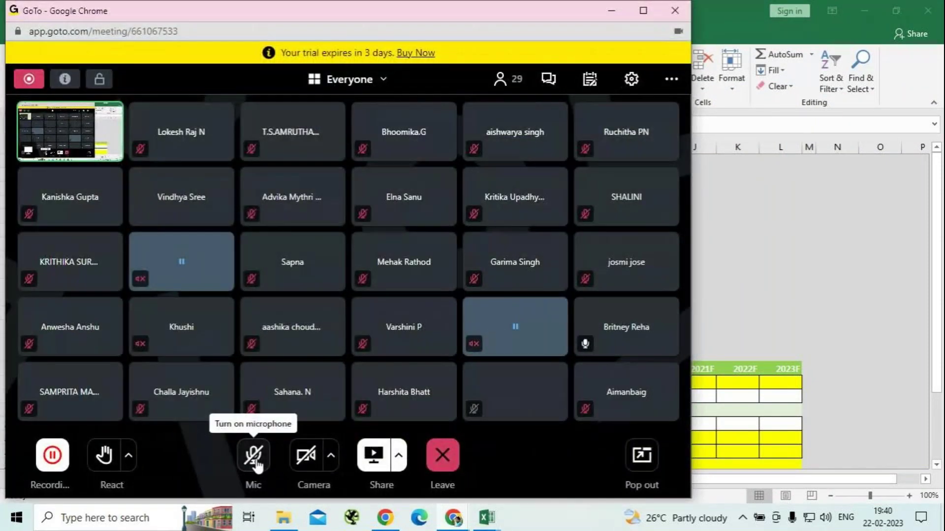
pyautogui.click(255, 458)
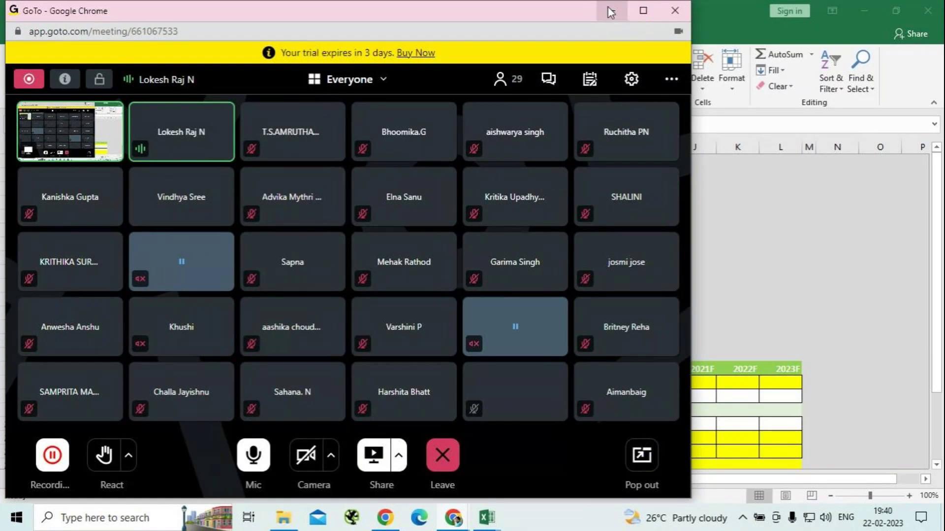
pyautogui.click(610, 12)
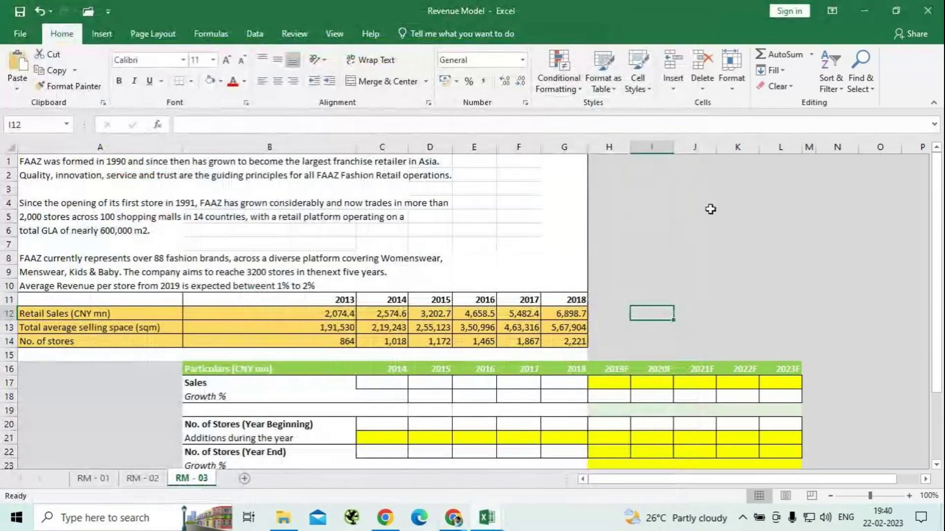
pyautogui.scroll(-1, 710, 209)
pyautogui.scroll(-2, 710, 209)
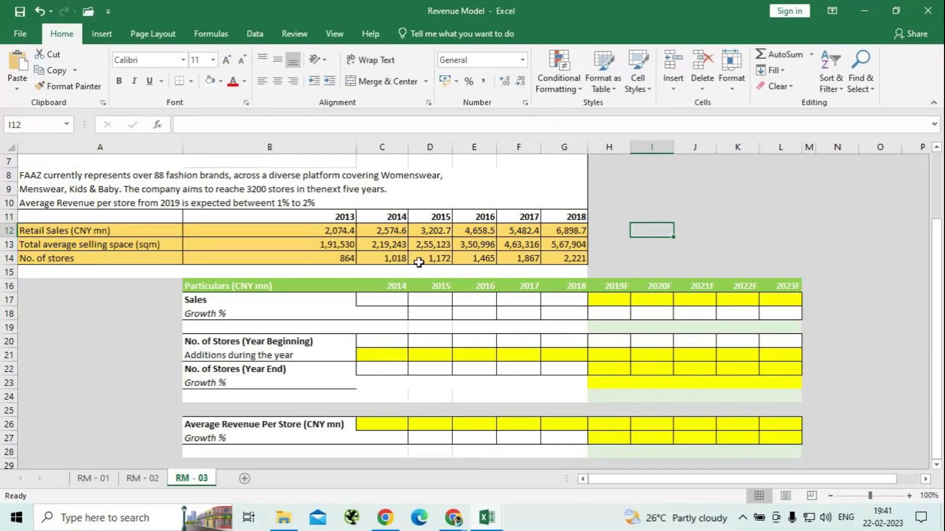
pyautogui.scroll(2, 392, 281)
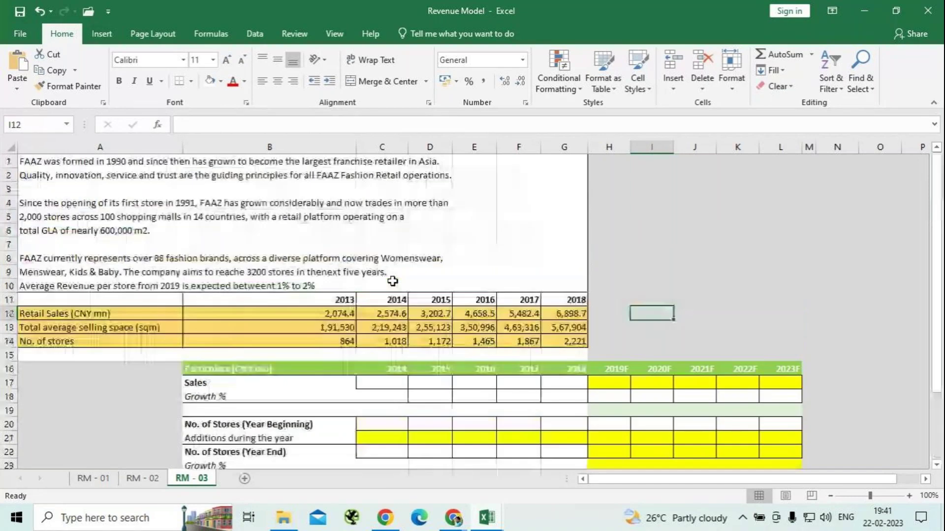
pyautogui.scroll(-2, 393, 278)
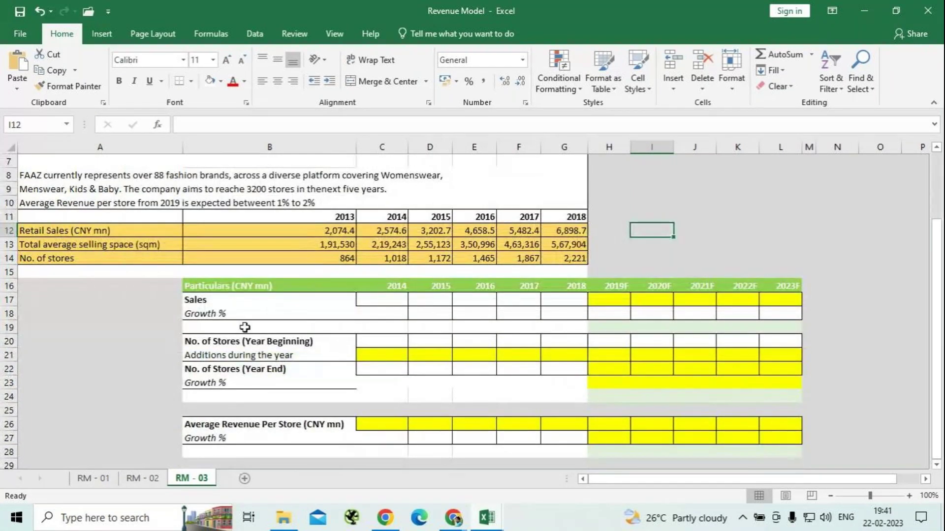
pyautogui.scroll(2, 293, 295)
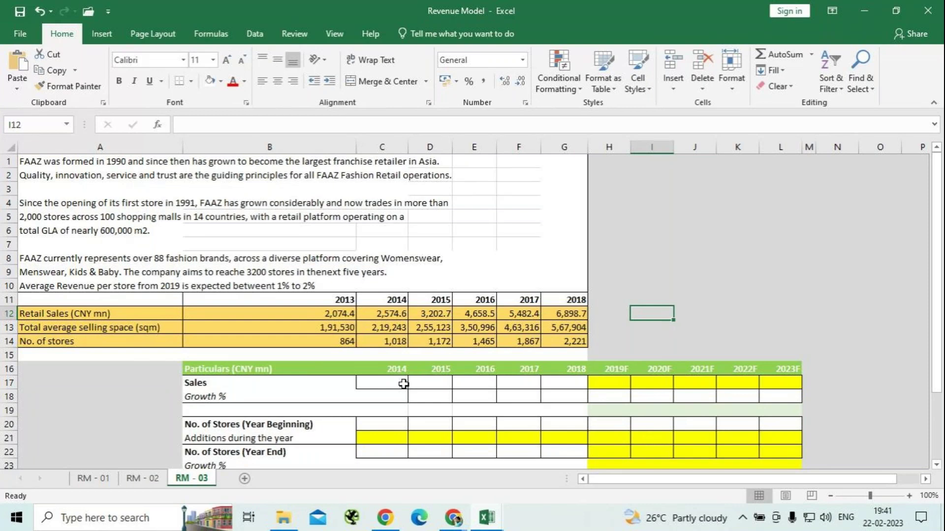
pyautogui.click(403, 384)
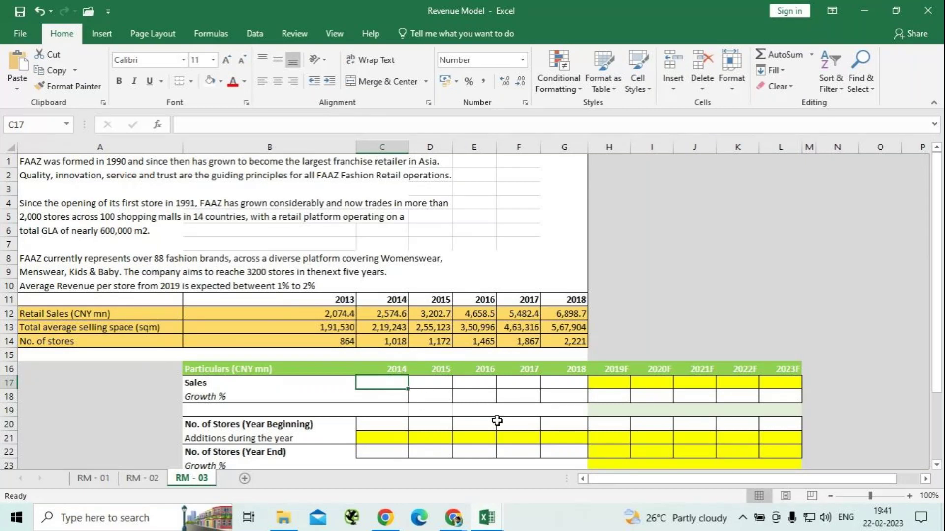
# Set C17 to =C12 and fill it across to G17, giving Sales from 2,574.6 to 6,898.7
pyautogui.write('=')
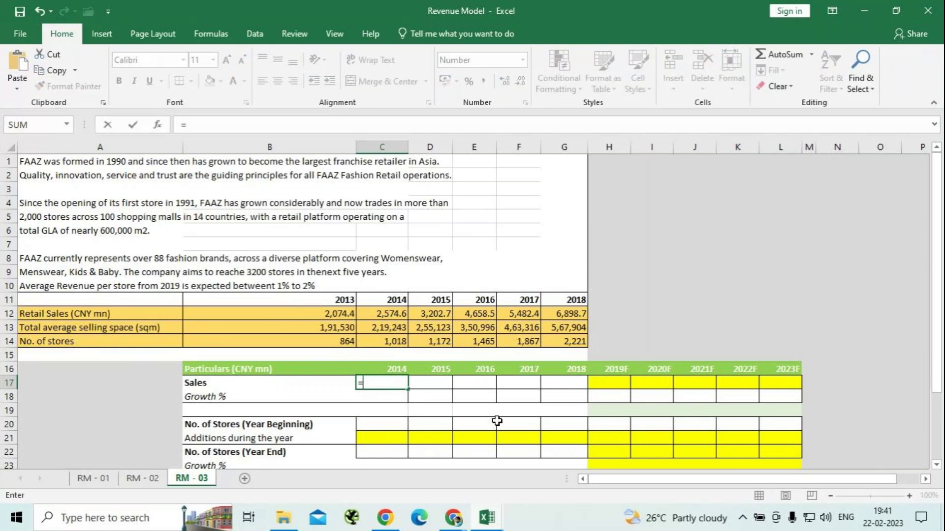
pyautogui.click(387, 312)
pyautogui.press('Return')
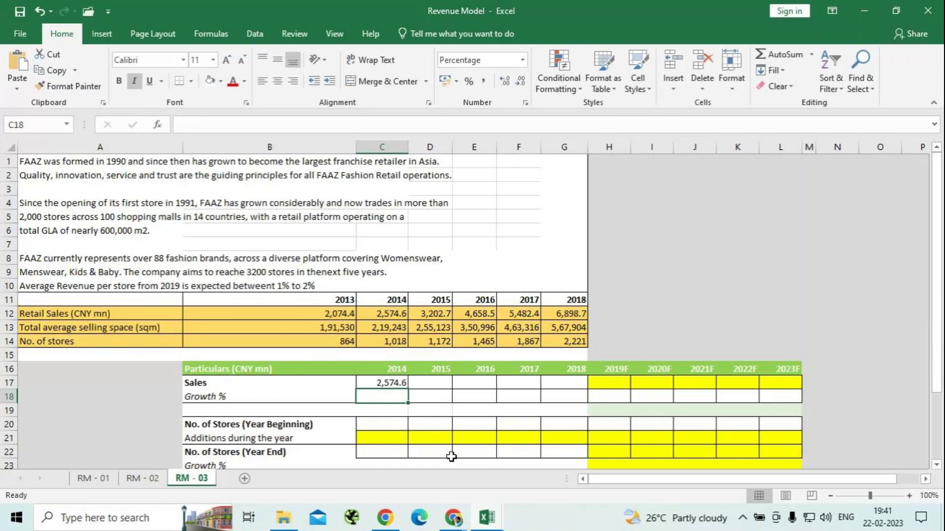
pyautogui.click(387, 383)
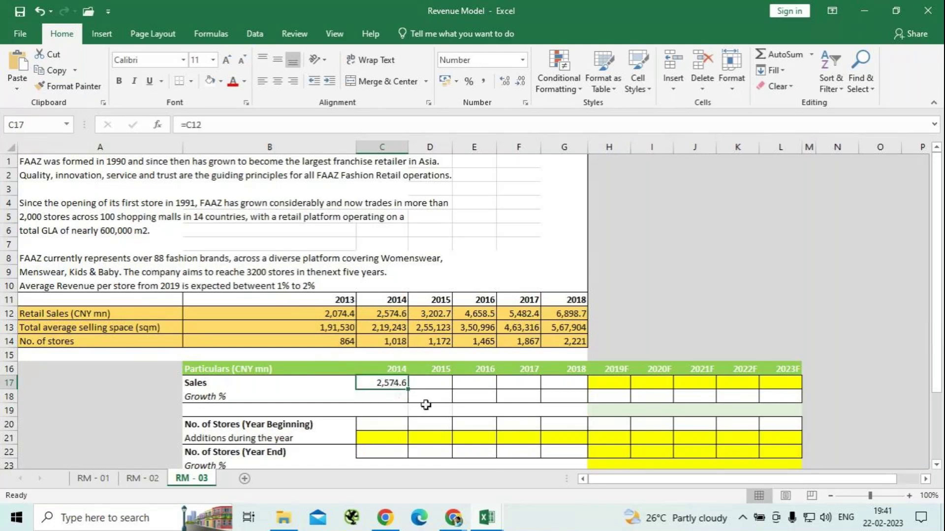
pyautogui.moveTo(408, 389); pyautogui.dragTo(583, 391)
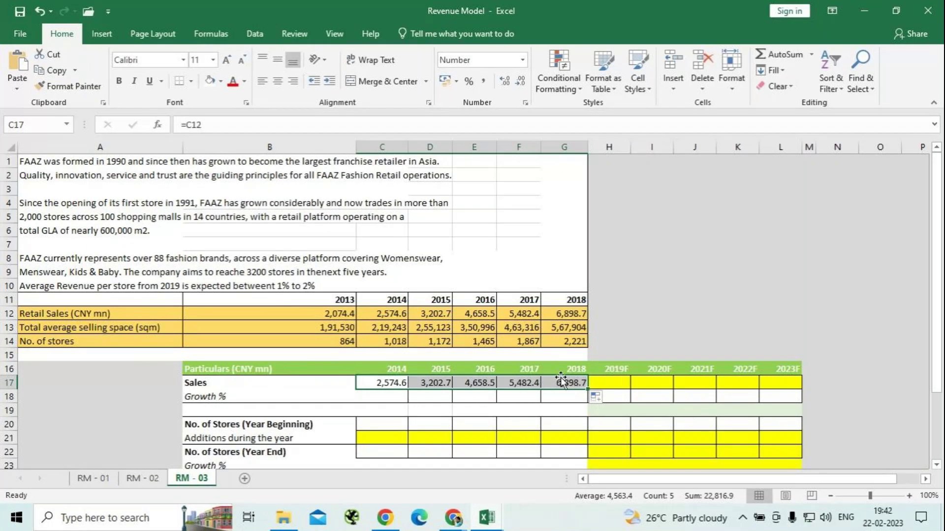
pyautogui.click(380, 424)
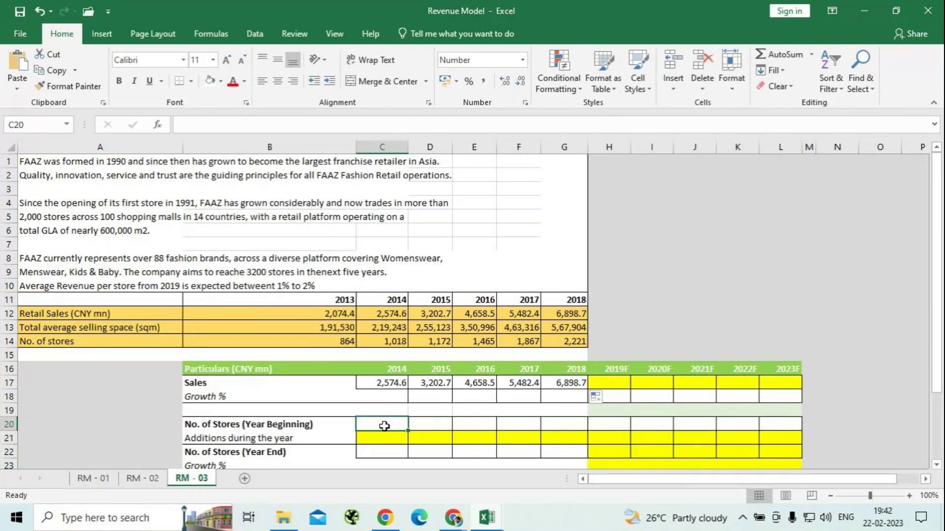
# Enter 1018 as the 2014 year-beginning store count in C20
pyautogui.write('1018')
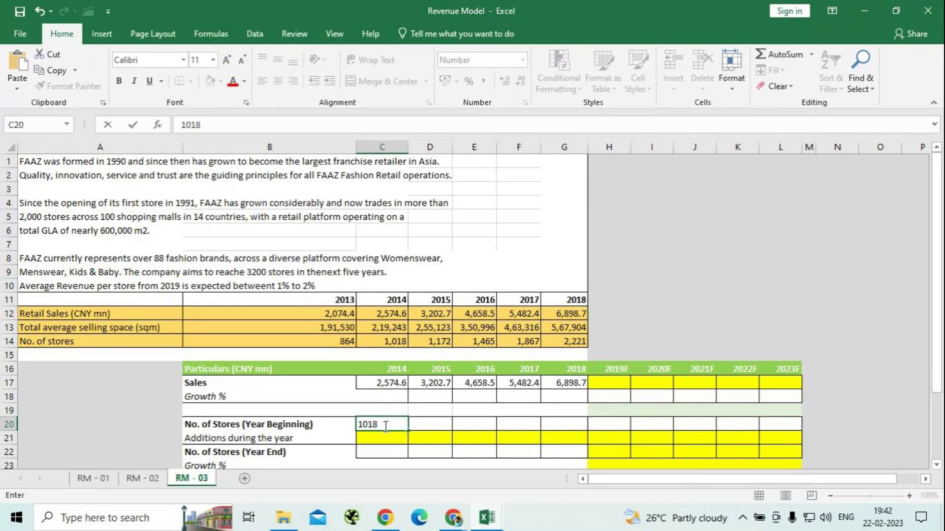
pyautogui.press('Return')
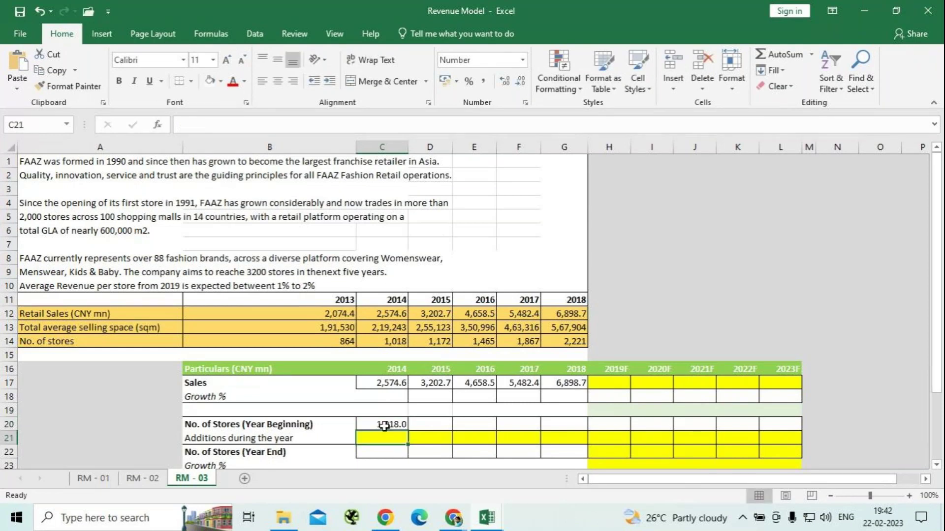
pyautogui.click(395, 453)
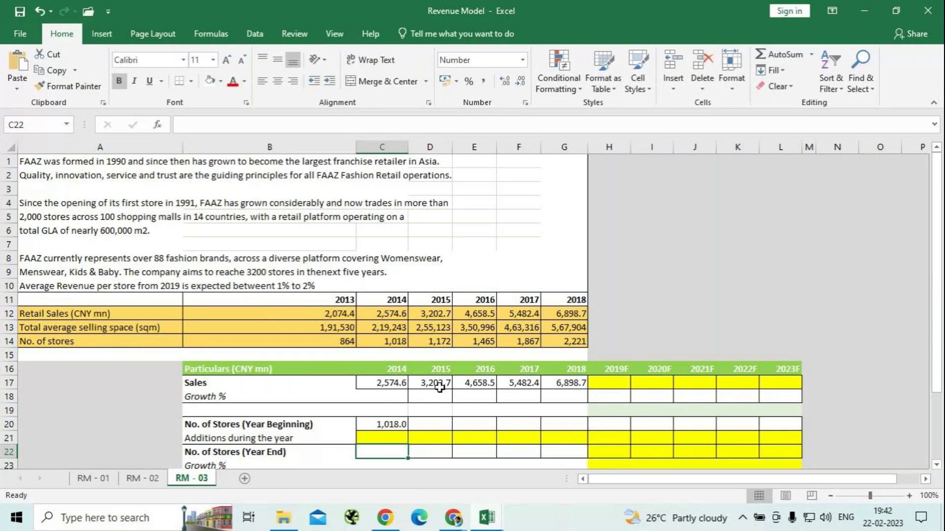
# Link the 2014 year-beginning store count to the 2013 store figure, giving 864
pyautogui.scroll(-2, 439, 387)
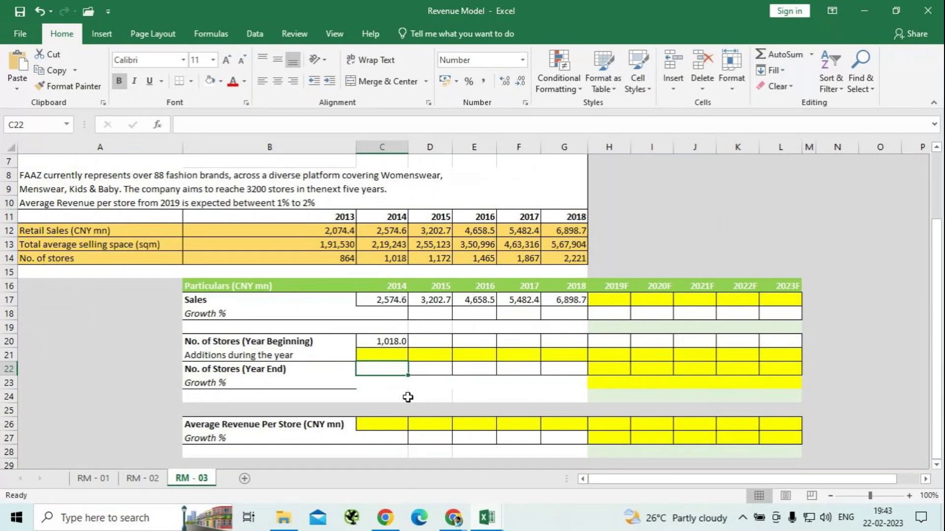
pyautogui.click(395, 342)
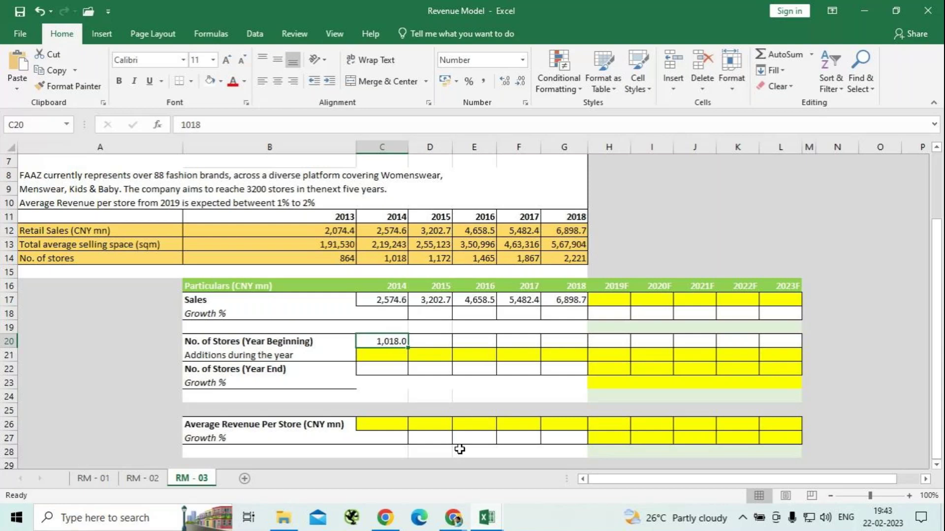
pyautogui.click(378, 371)
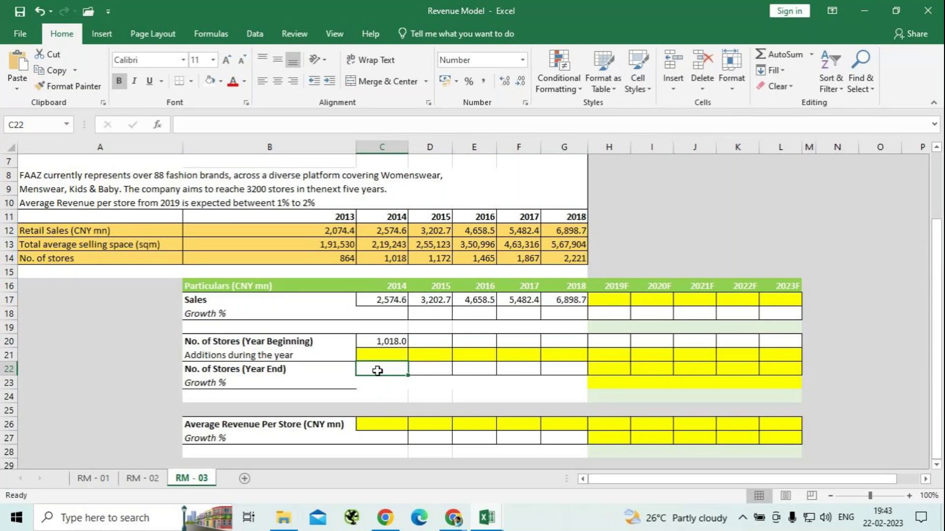
pyautogui.press('Up')
pyautogui.press('Up')
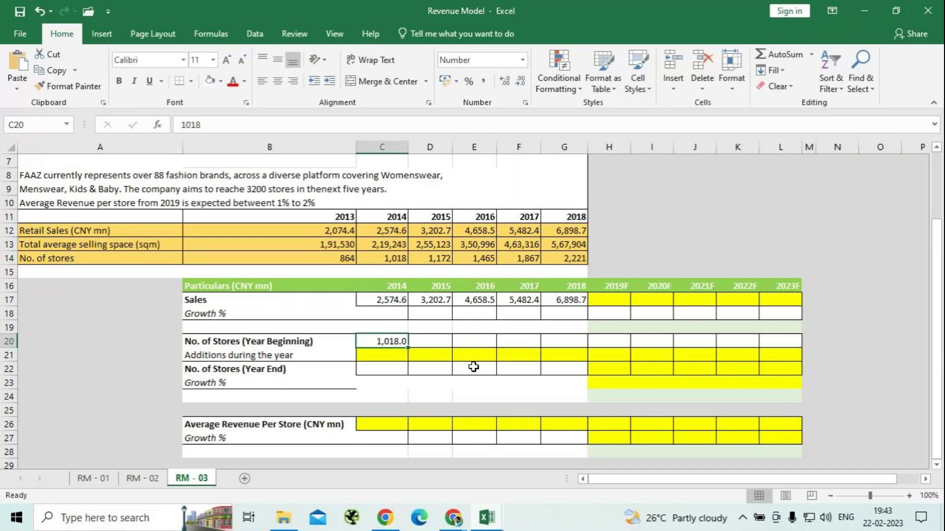
pyautogui.write('=')
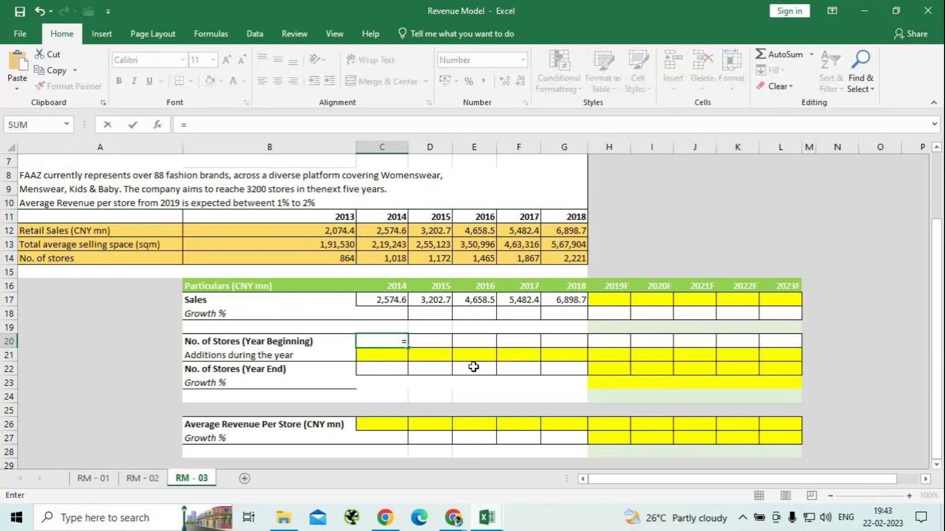
pyautogui.click(350, 257)
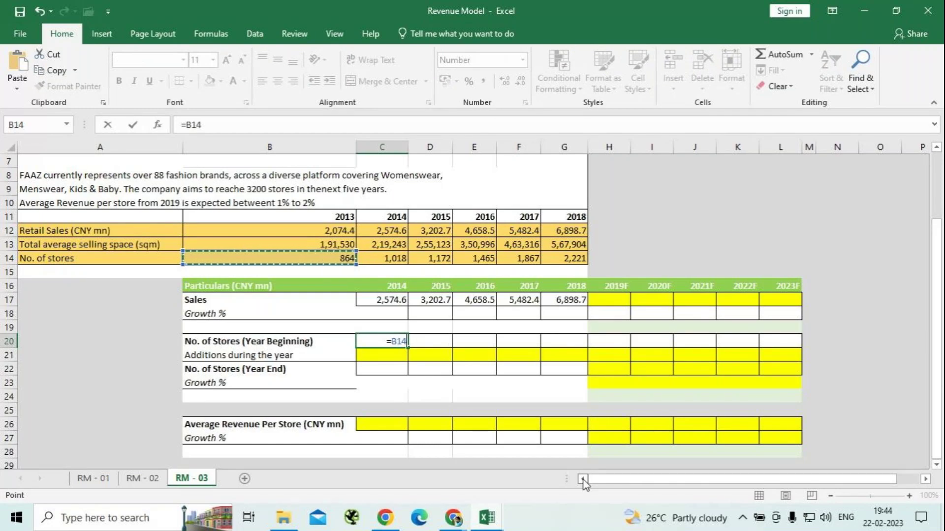
pyautogui.press('Return')
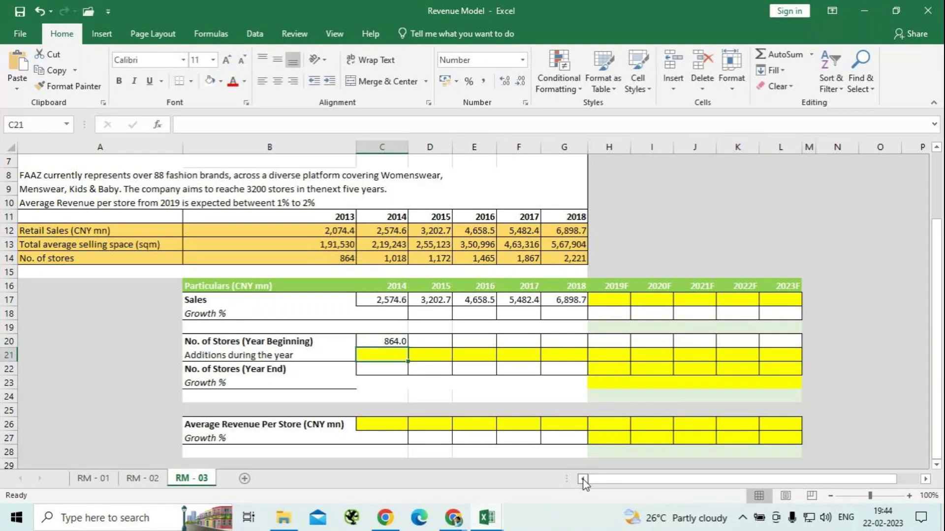
# Set the 2014 year-end store count to reference the 2014 historical figure, 1,018
pyautogui.click(374, 368)
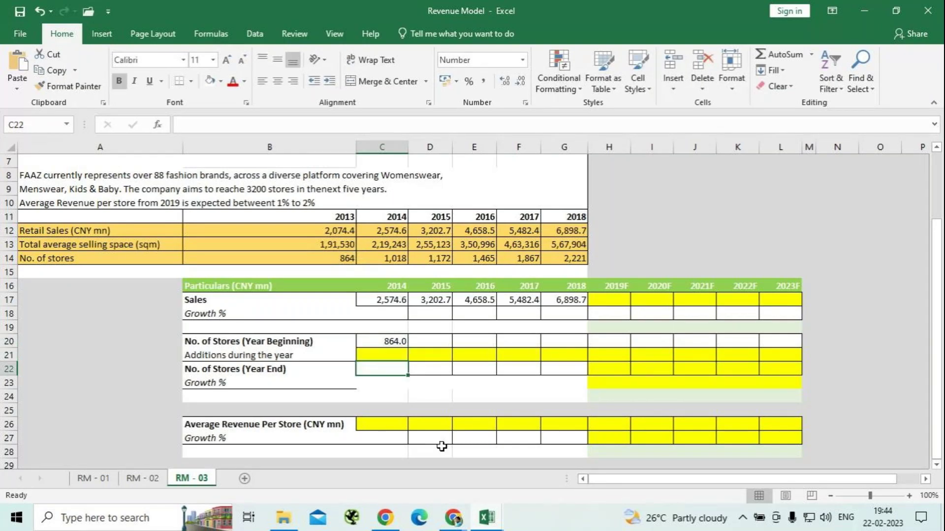
pyautogui.write('=')
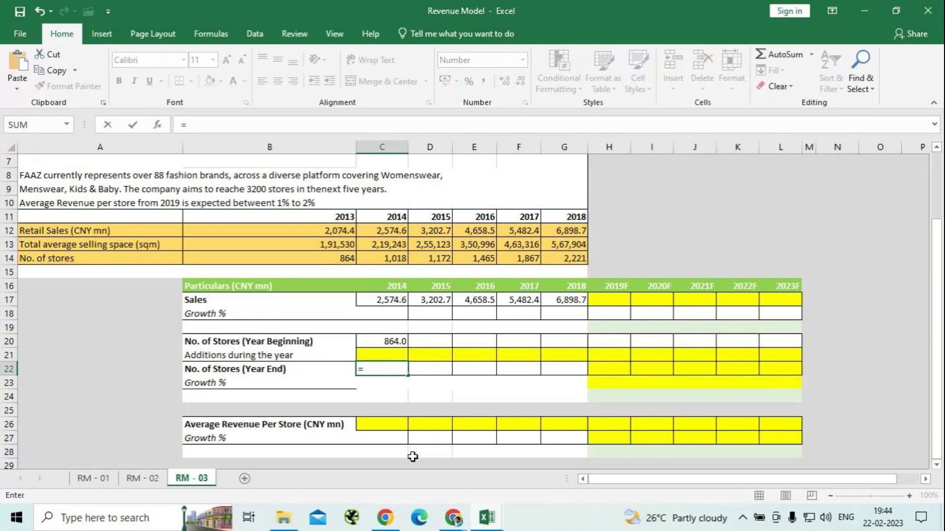
pyautogui.click(393, 260)
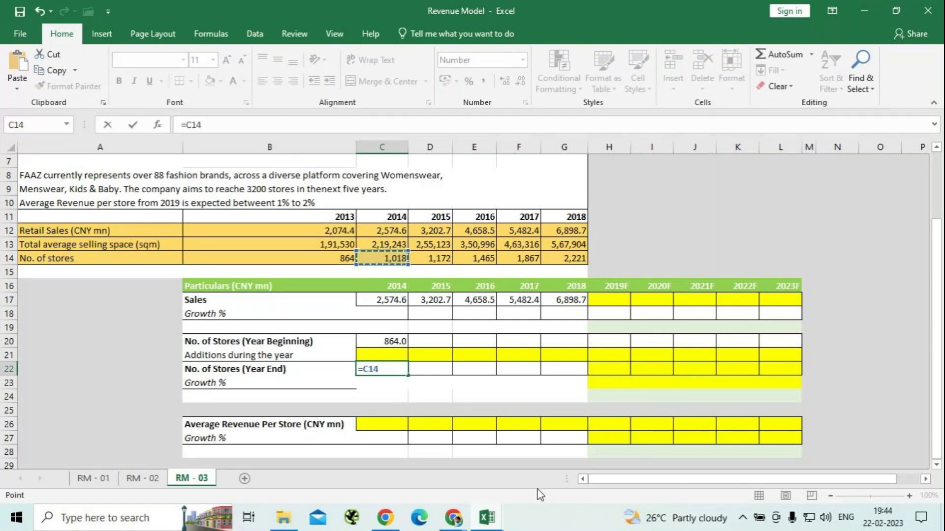
pyautogui.press('Return')
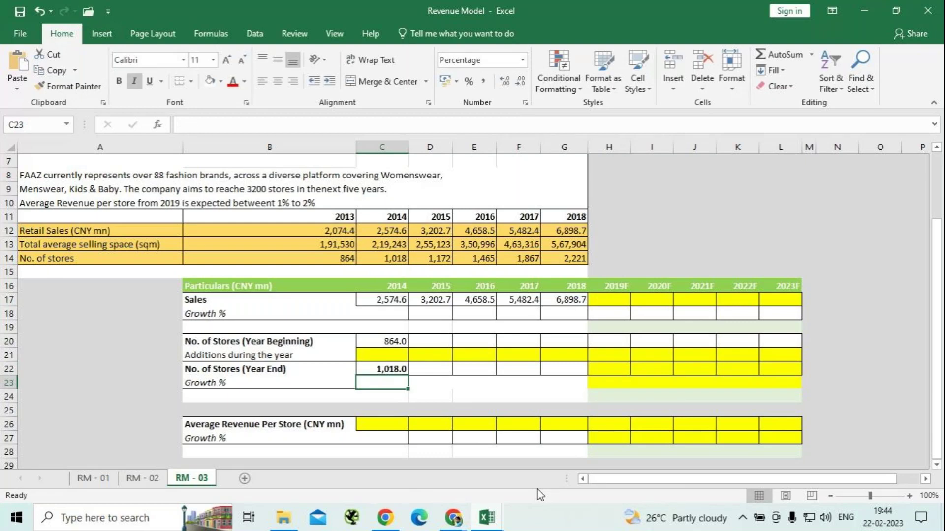
# Fill year-beginning stores from C20 to H20 (2019F) and year-end stores from C22 to G22
pyautogui.click(394, 341)
pyautogui.moveTo(407, 347); pyautogui.dragTo(586, 344)
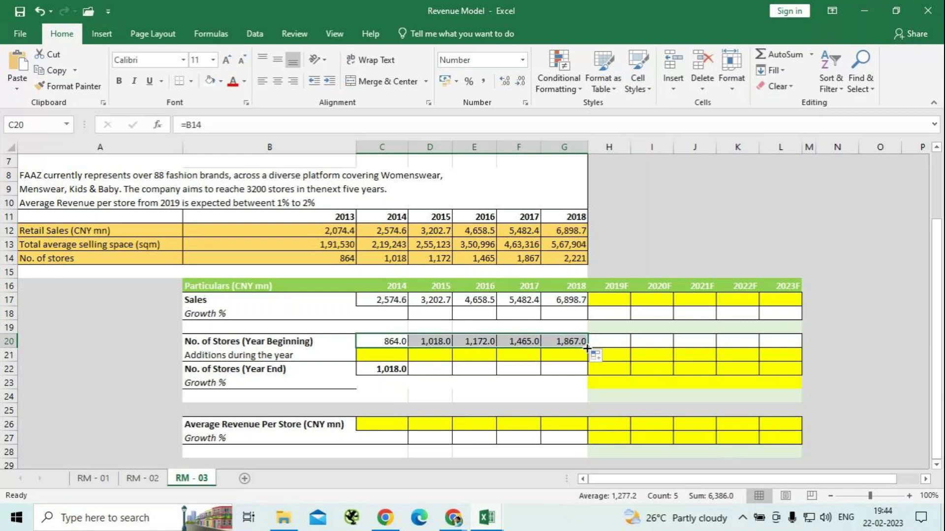
pyautogui.moveTo(588, 347); pyautogui.dragTo(631, 352)
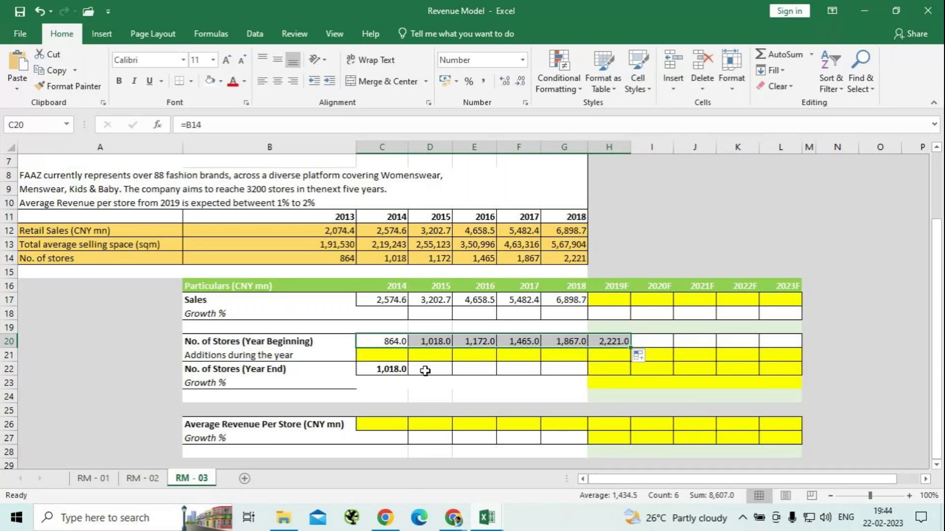
pyautogui.click(396, 369)
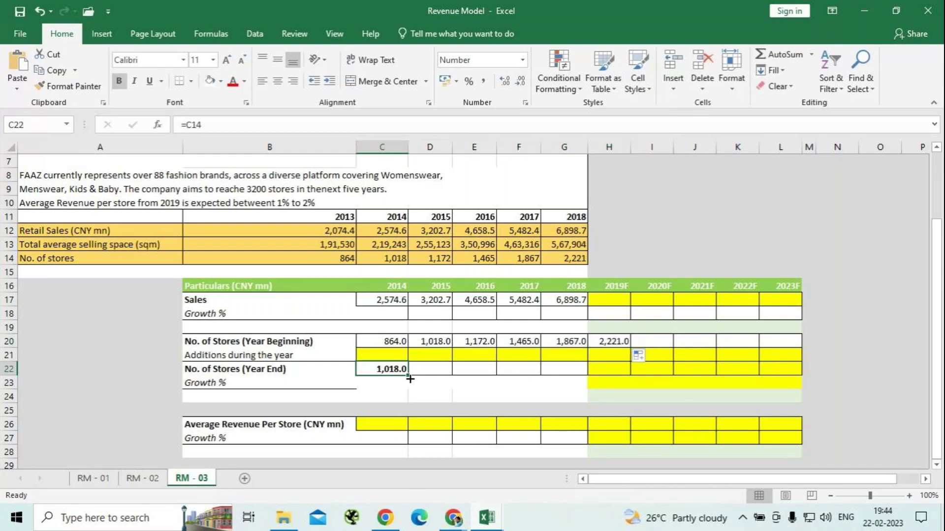
pyautogui.moveTo(407, 376); pyautogui.dragTo(565, 376)
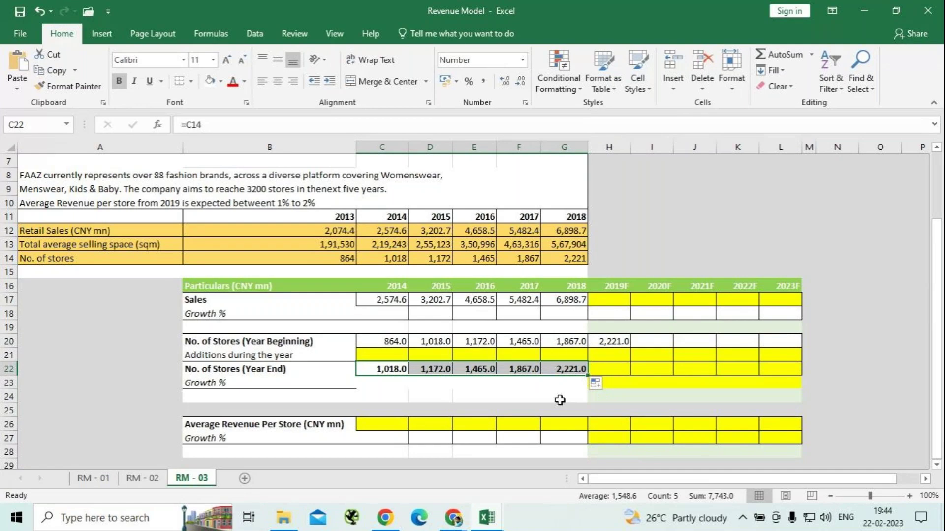
pyautogui.click(626, 399)
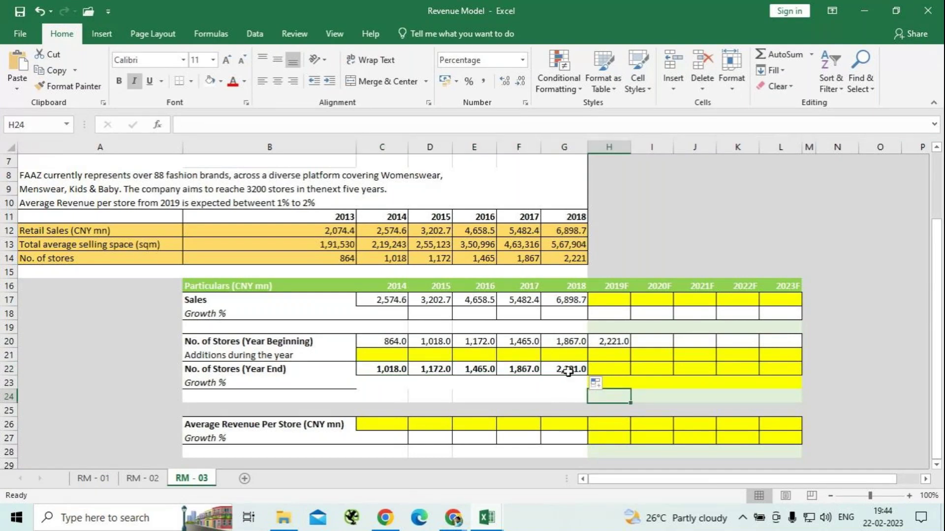
# Change the 2015 beginning store formula in D20 to =C22, the prior year-end count
pyautogui.click(401, 341)
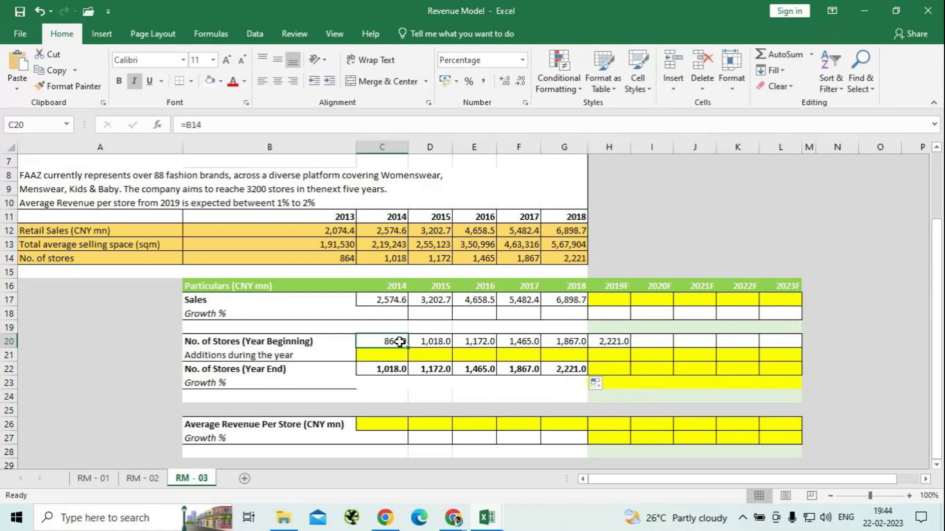
pyautogui.click(434, 341)
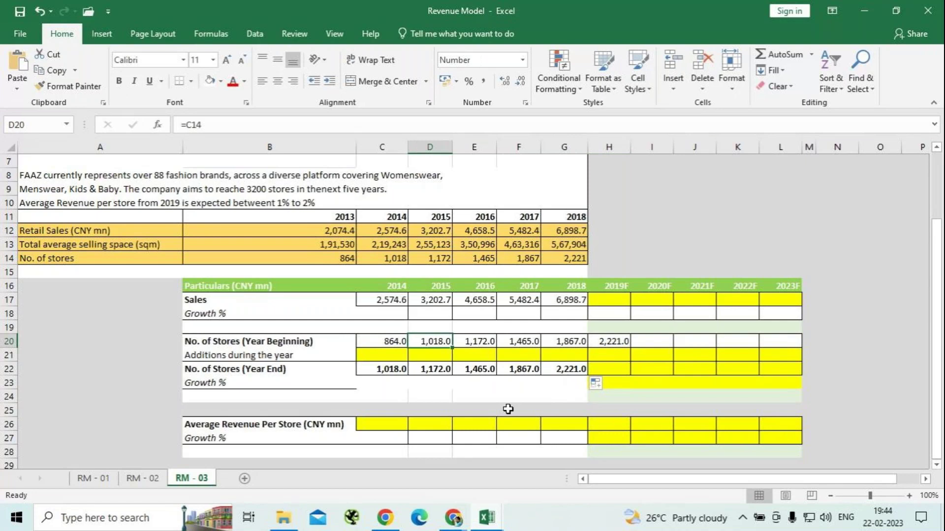
pyautogui.press('F2')
pyautogui.press('BackSpace')
pyautogui.press('BackSpace')
pyautogui.press('BackSpace')
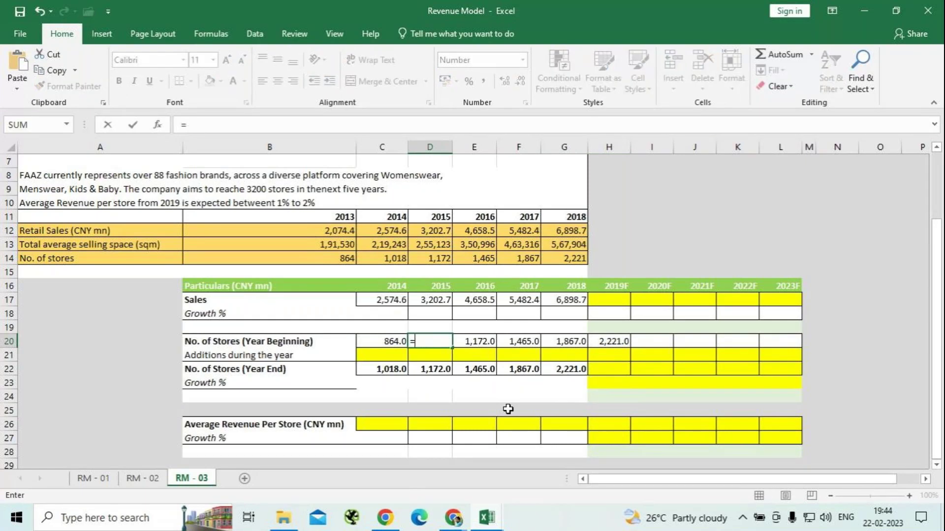
pyautogui.click(391, 369)
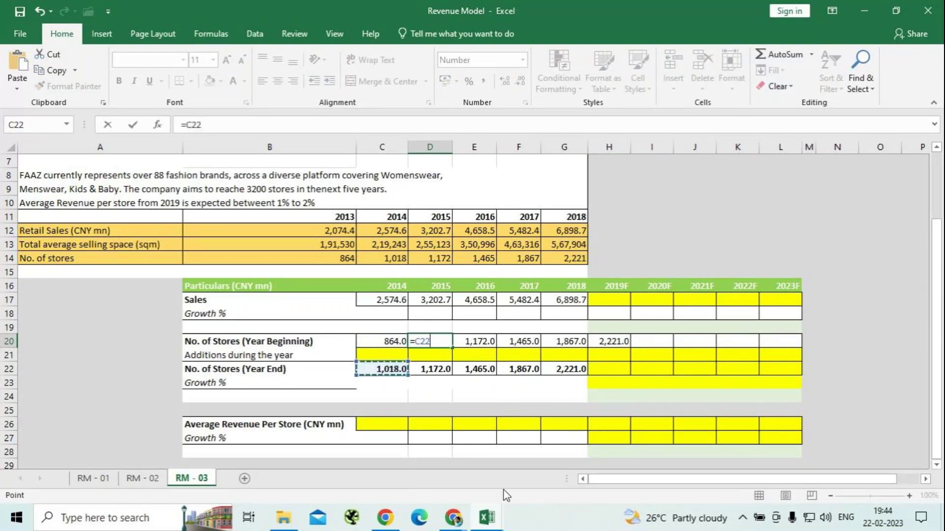
pyautogui.press('Return')
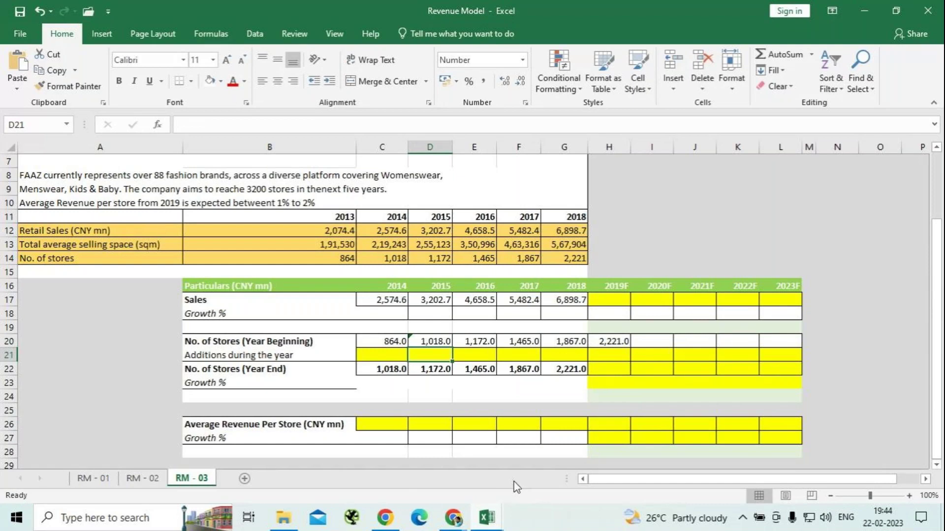
# Copy the linked formula across to H20 (2019F) and check the results
pyautogui.click(439, 339)
pyautogui.moveTo(451, 347); pyautogui.dragTo(621, 347)
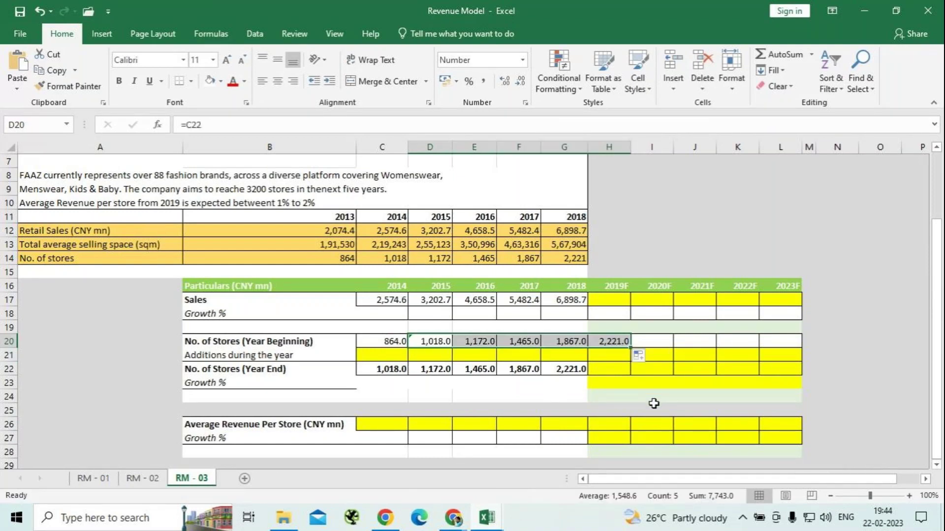
pyautogui.click(612, 341)
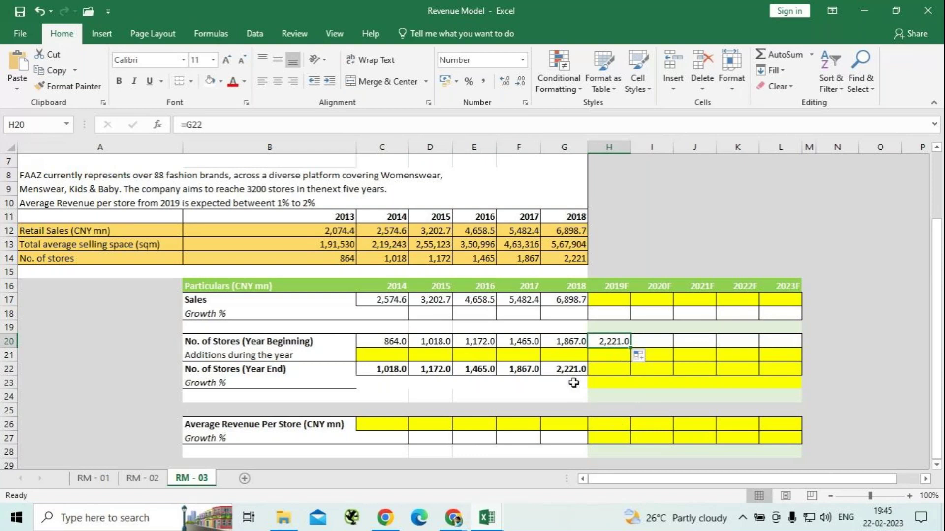
pyautogui.click(565, 370)
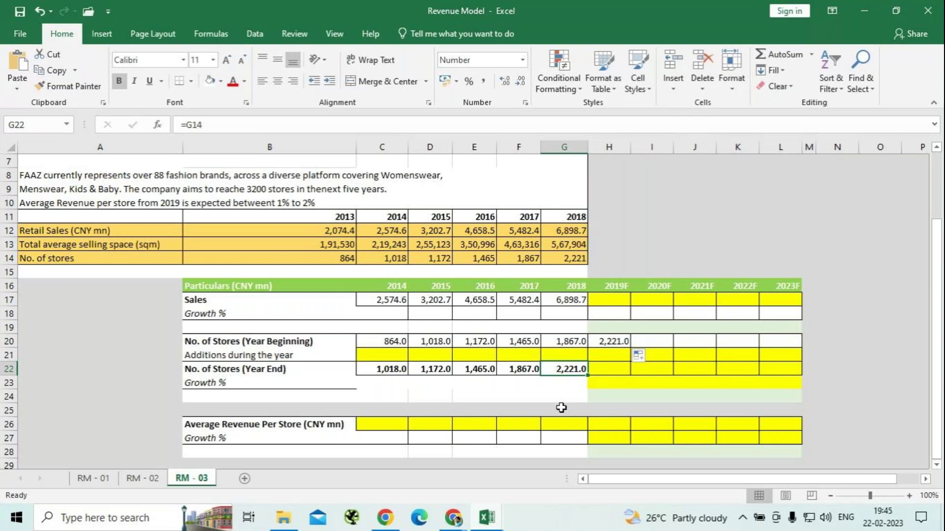
pyautogui.click(384, 406)
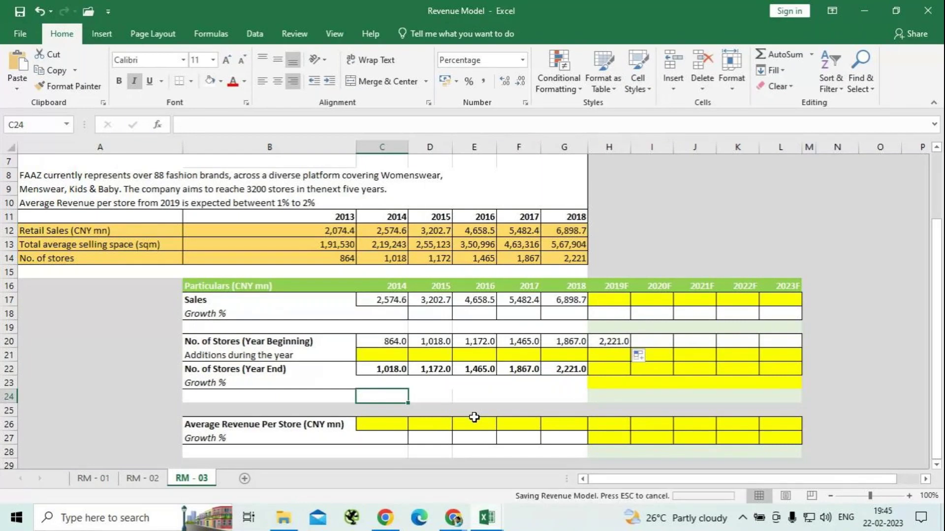
# Enter =C22-C20 in C21 for 2014 additions during the year, giving 154
pyautogui.click(387, 350)
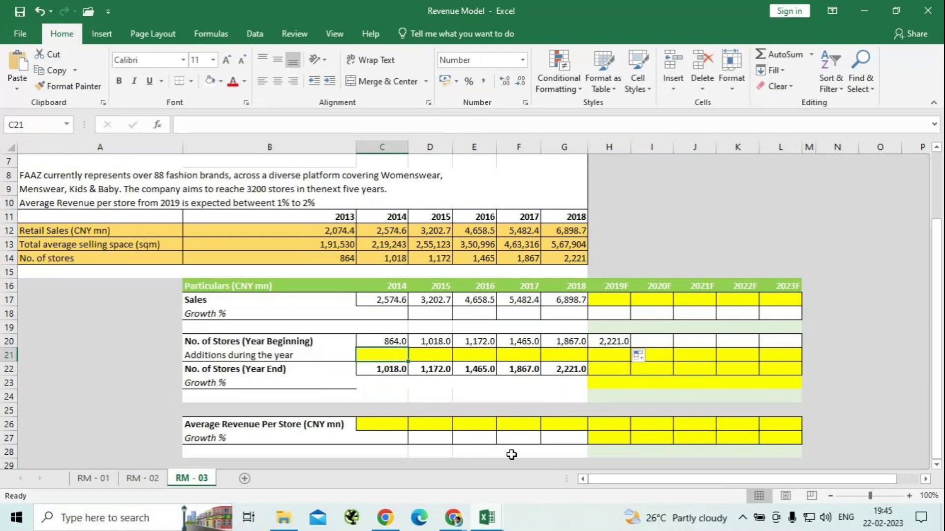
pyautogui.write('=')
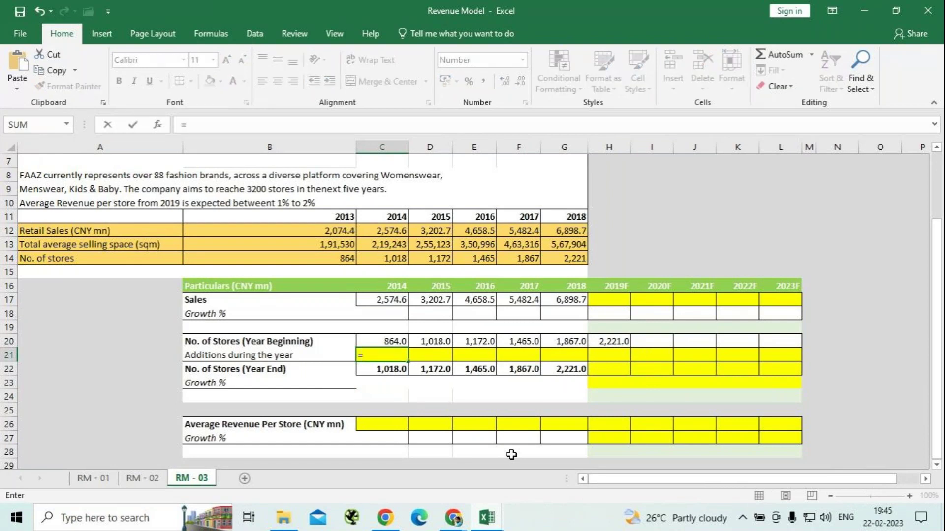
pyautogui.click(397, 342)
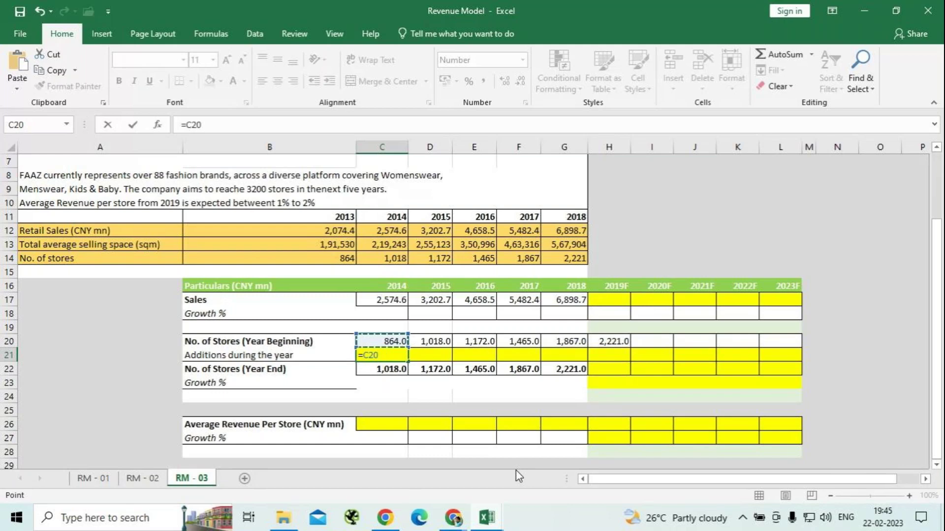
pyautogui.press('BackSpace')
pyautogui.press('BackSpace')
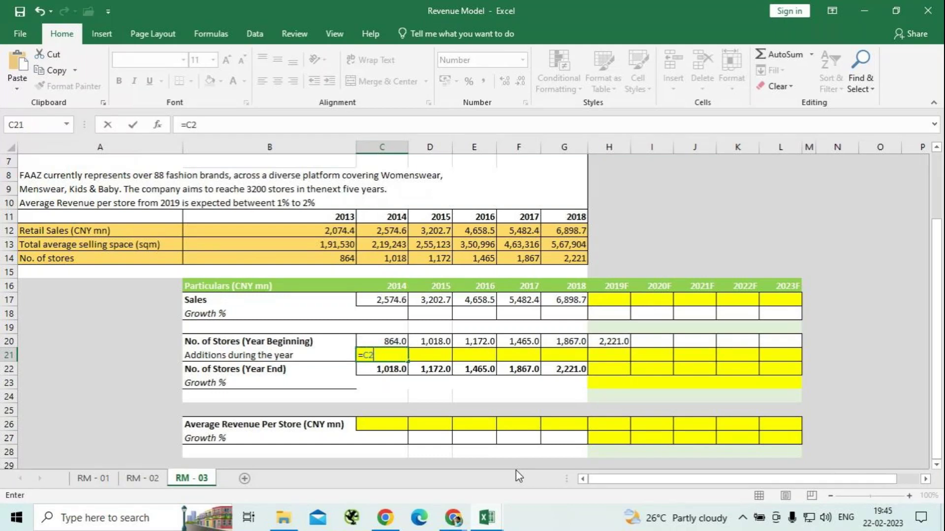
pyautogui.press('BackSpace')
pyautogui.click(372, 372)
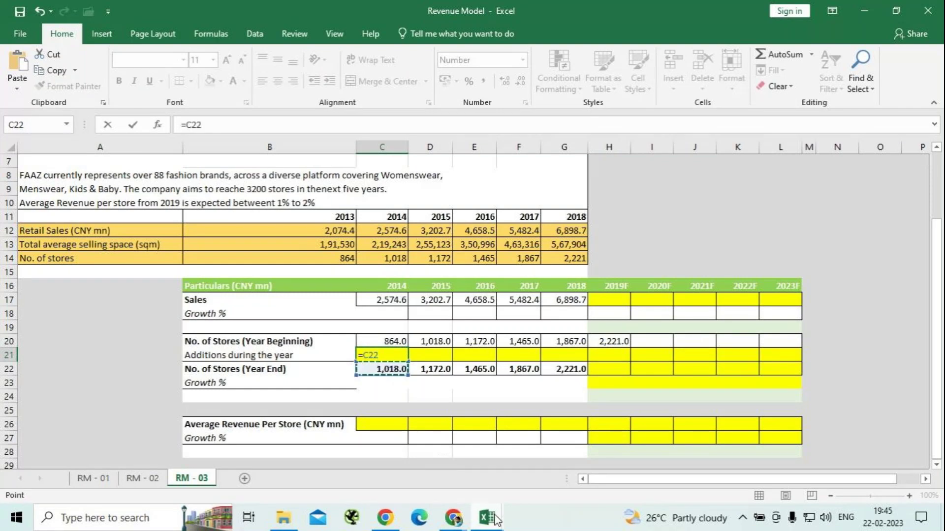
pyautogui.moveTo(496, 519)
pyautogui.write('-')
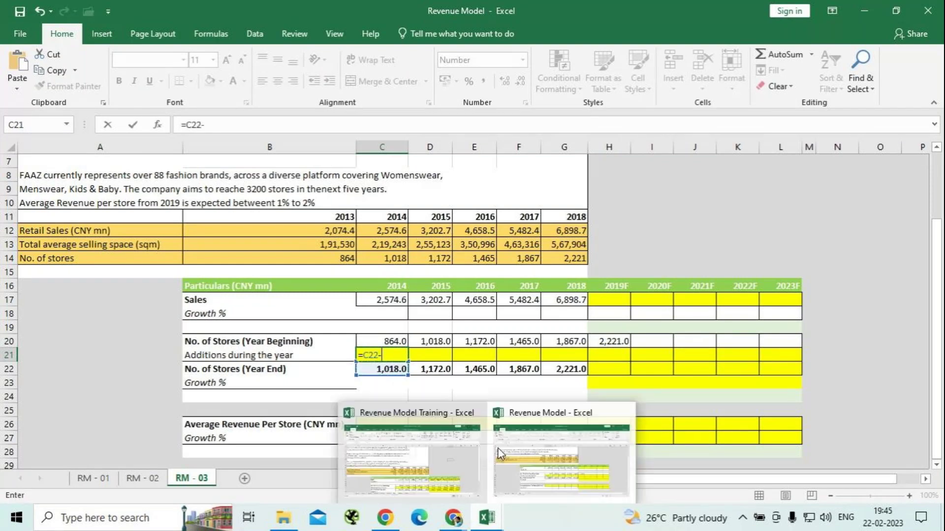
pyautogui.click(394, 342)
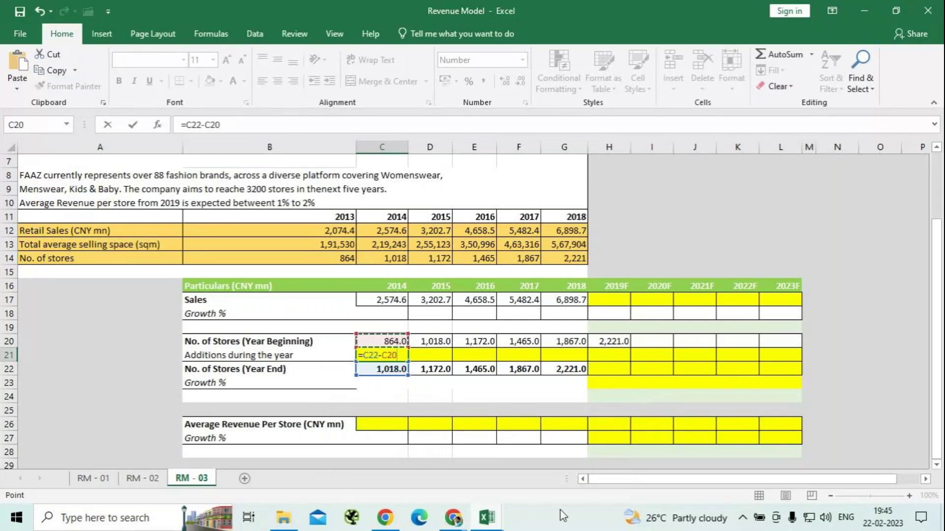
pyautogui.press('Return')
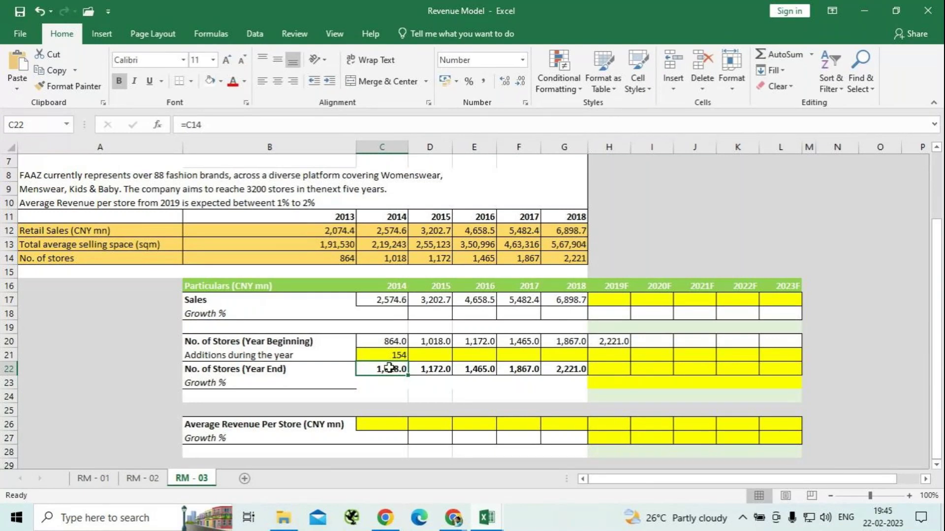
# Fill the additions formula across to 2018, giving 154, 154, 293, 402 and 354
pyautogui.click(401, 354)
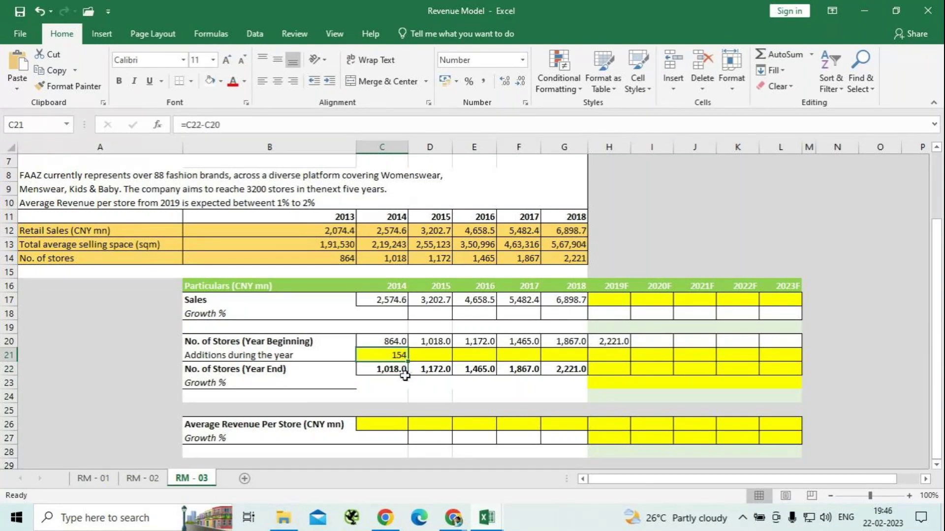
pyautogui.moveTo(408, 362); pyautogui.dragTo(576, 355)
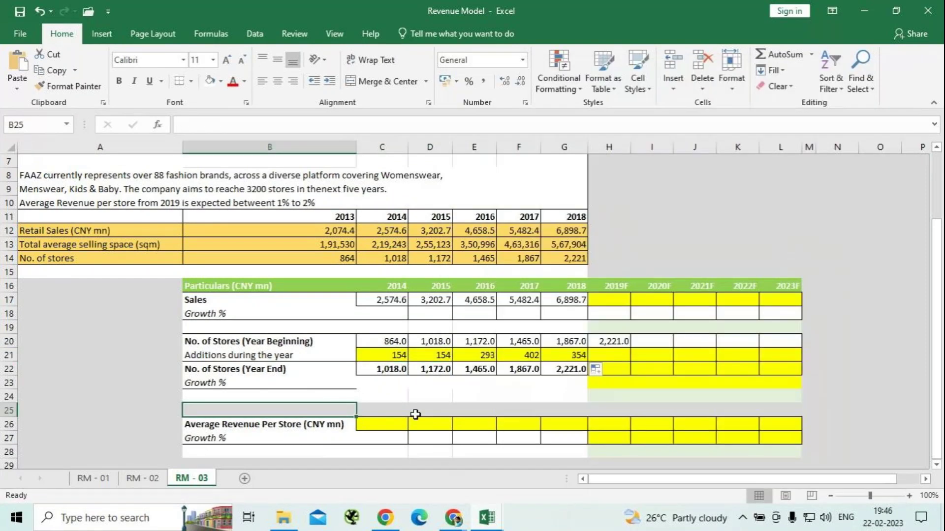
pyautogui.click(333, 407)
pyautogui.click(611, 355)
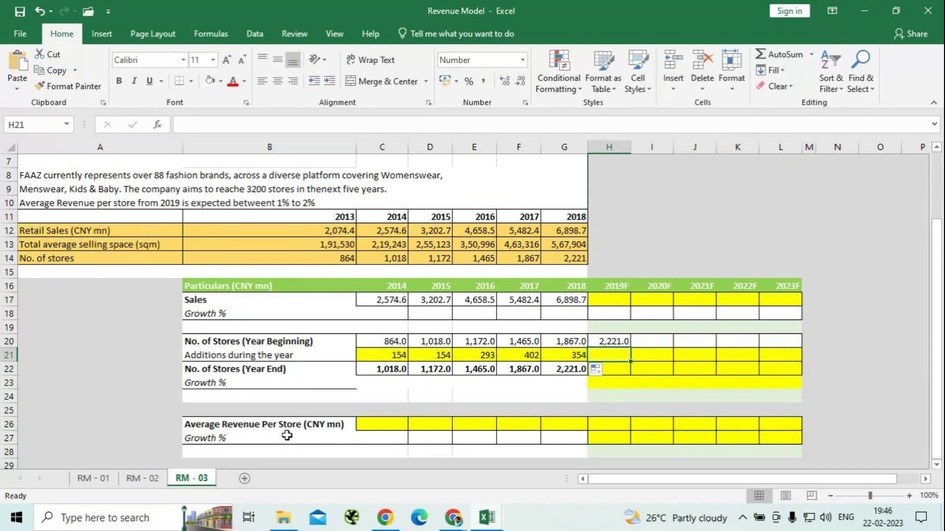
# Enter =C17/AVERAGE(C20,C22) in C26 for 2014 Average Revenue Per Store
pyautogui.click(373, 427)
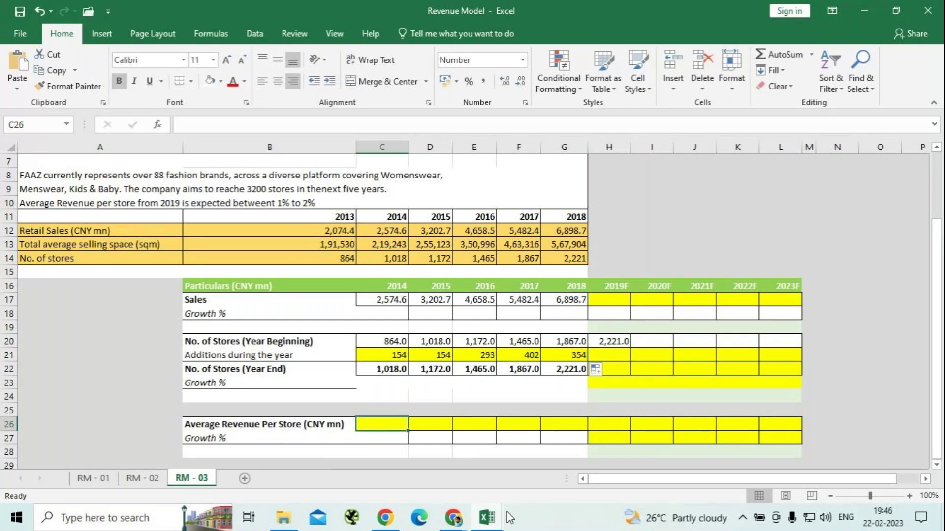
pyautogui.write('=')
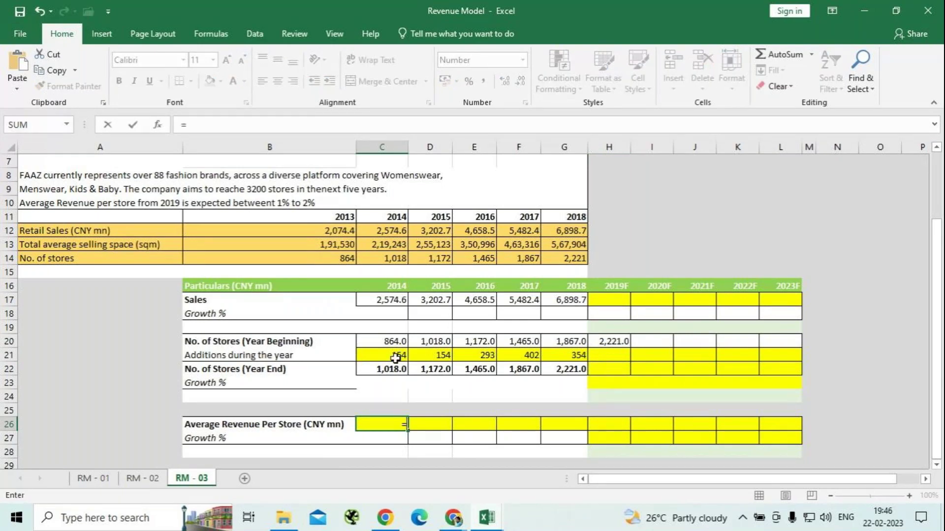
pyautogui.click(400, 297)
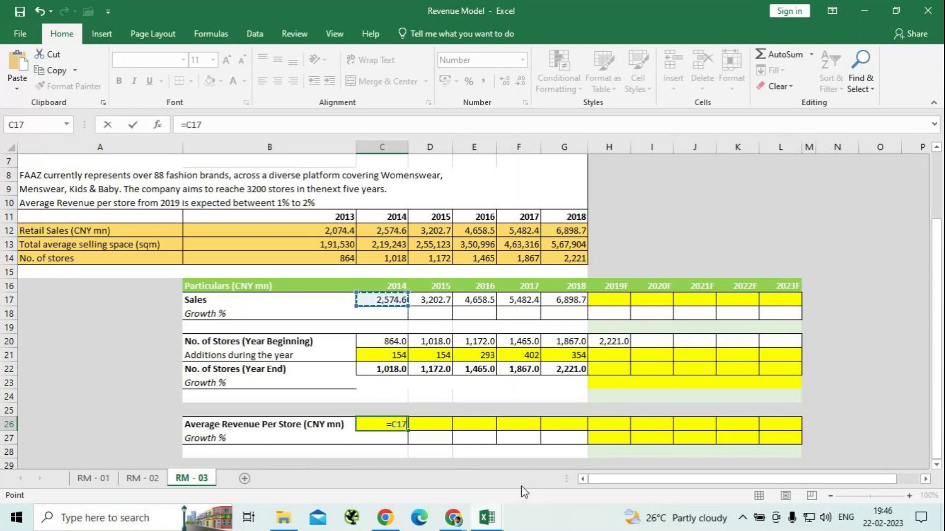
pyautogui.write('/')
pyautogui.write('aver')
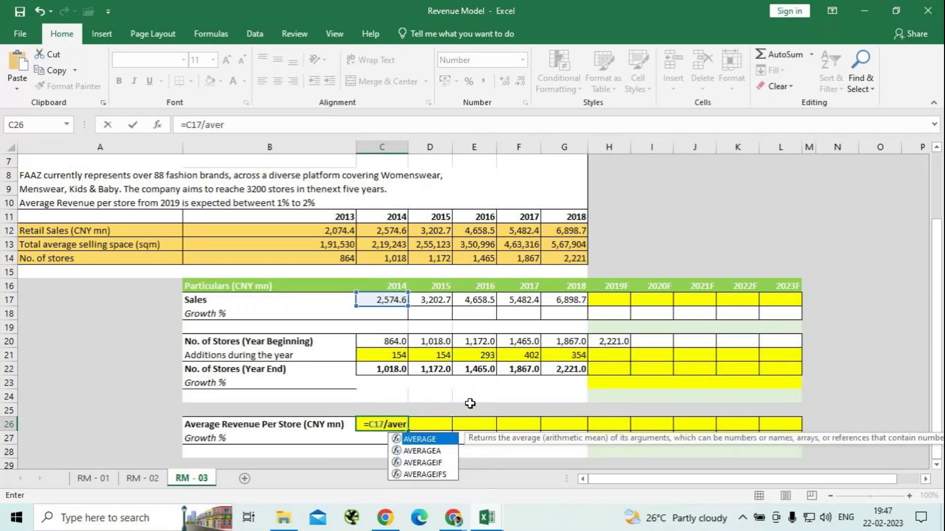
pyautogui.press('Tab')
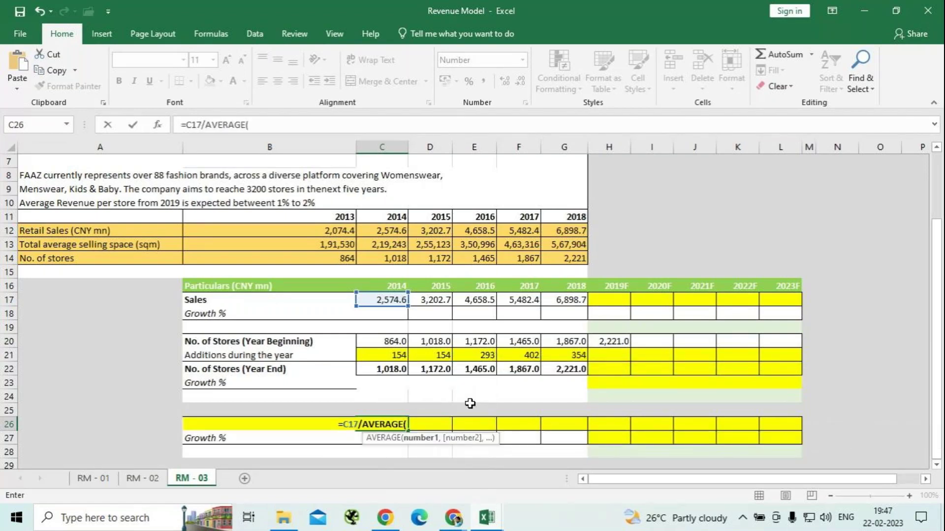
pyautogui.click(400, 340)
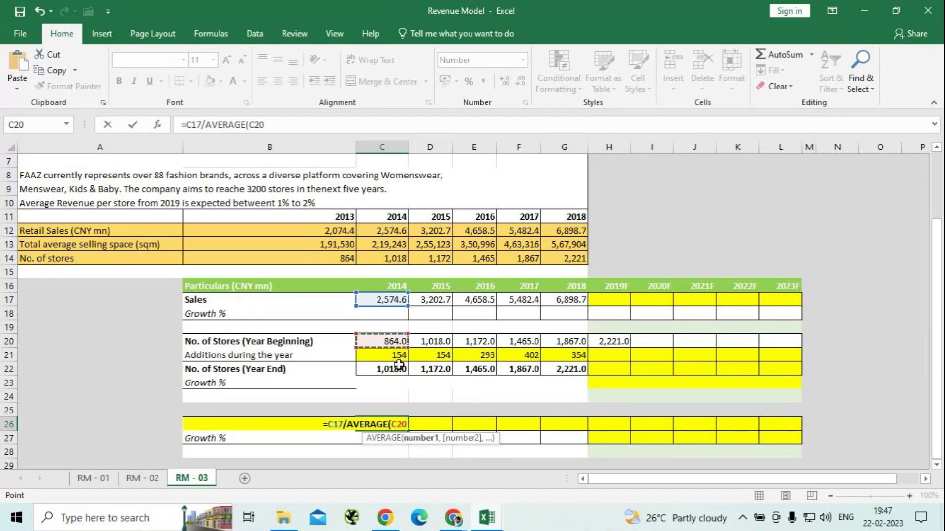
pyautogui.write(',')
pyautogui.click(401, 371)
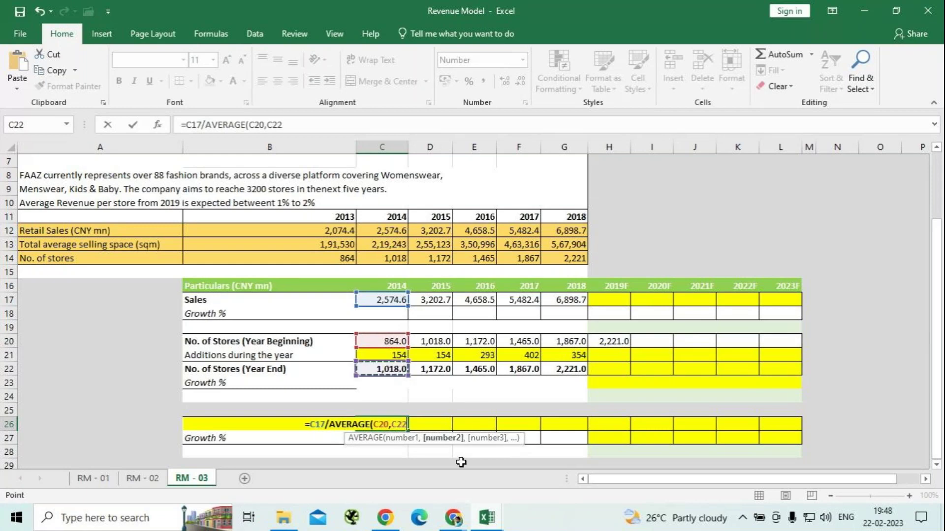
pyautogui.write(')')
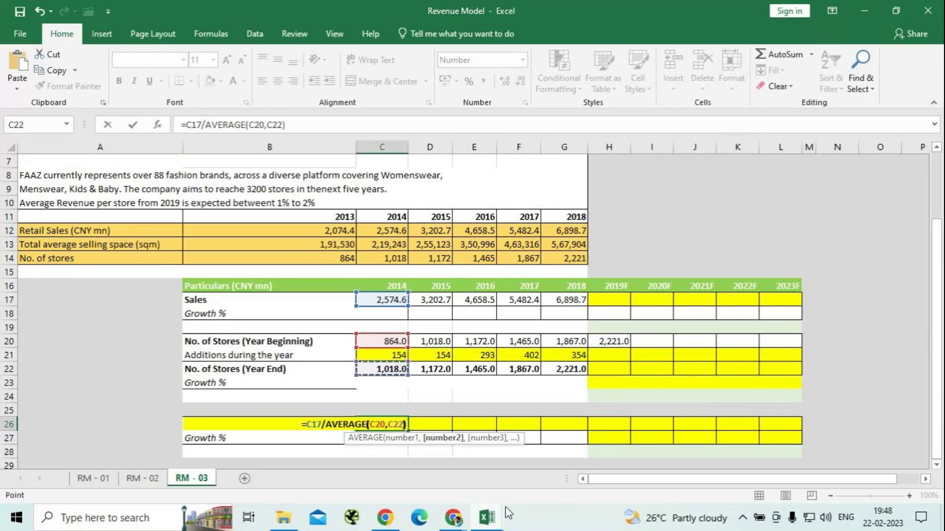
pyautogui.press('Return')
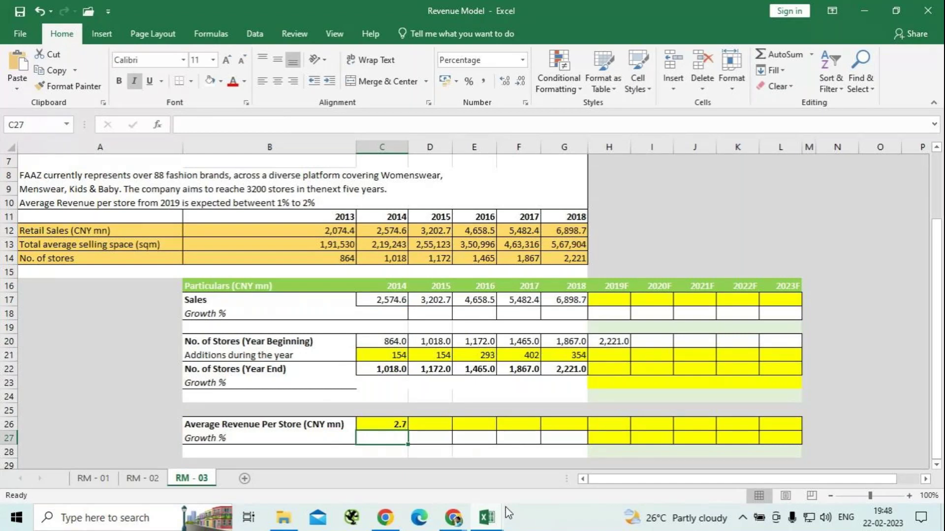
# Fill the formula across to G26 (2.7, 2.9, 3.5, 3.3, 3.4) and dismiss the news panel
pyautogui.click(381, 425)
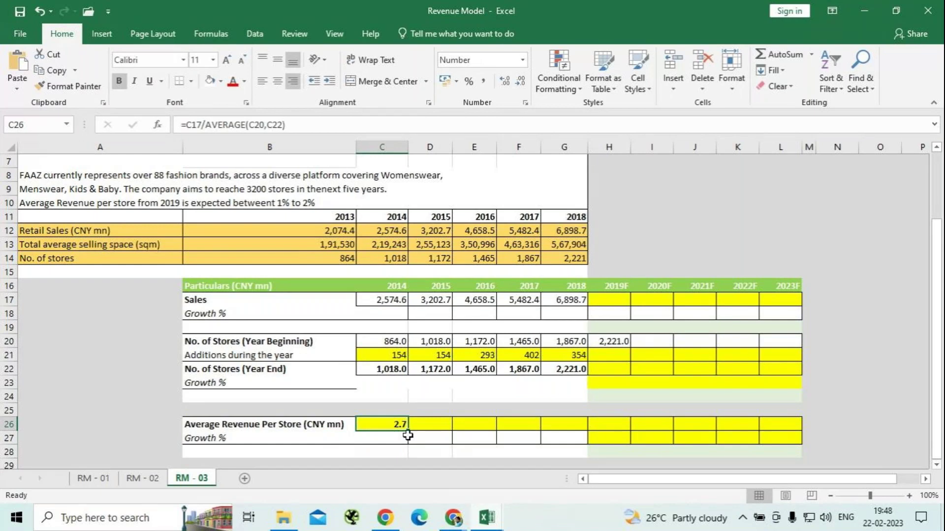
pyautogui.moveTo(408, 431); pyautogui.dragTo(574, 426)
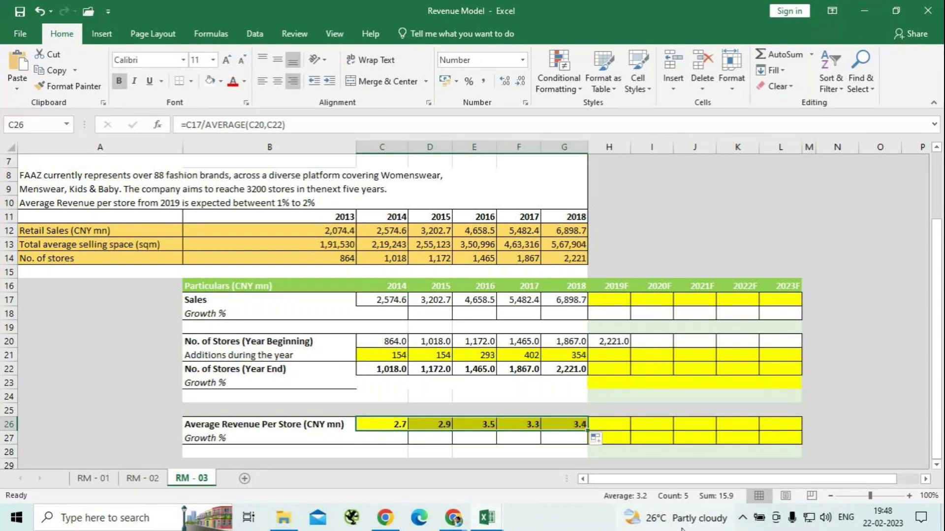
pyautogui.click(682, 527)
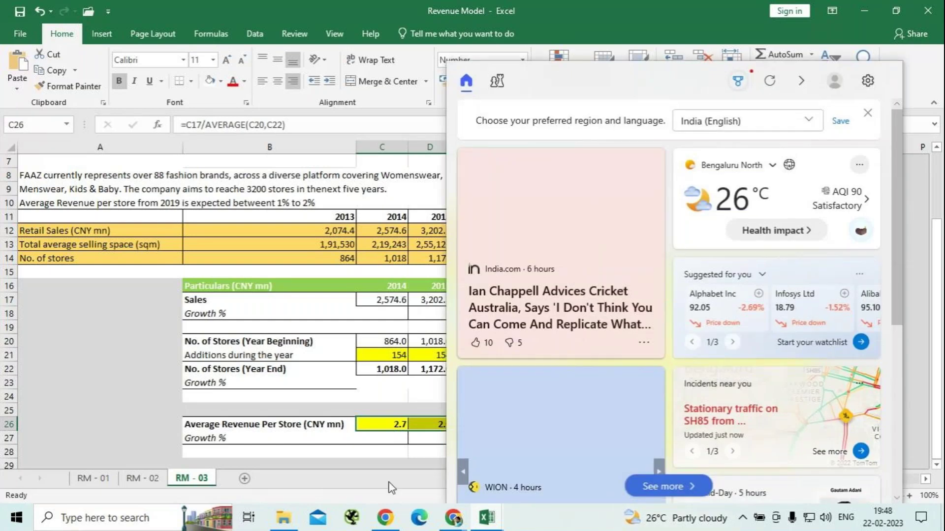
pyautogui.click(173, 454)
pyautogui.click(148, 433)
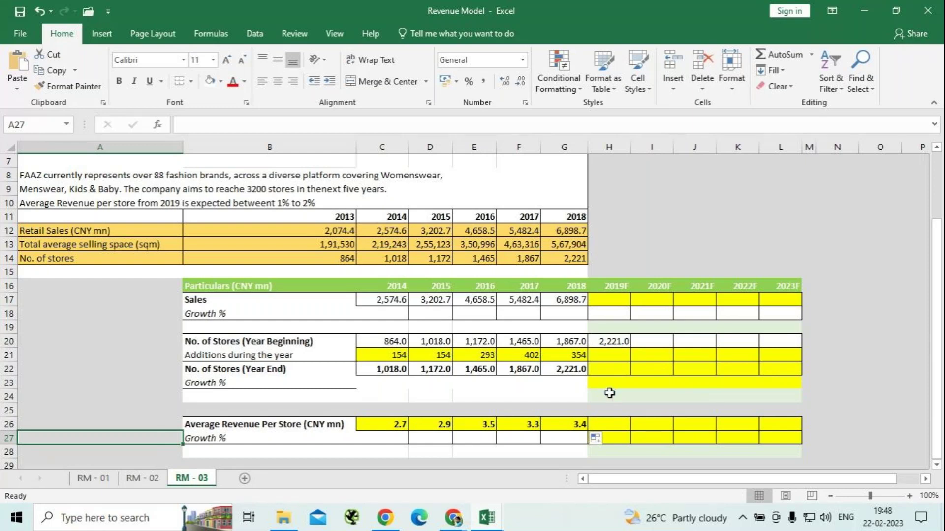
pyautogui.scroll(2, 173, 312)
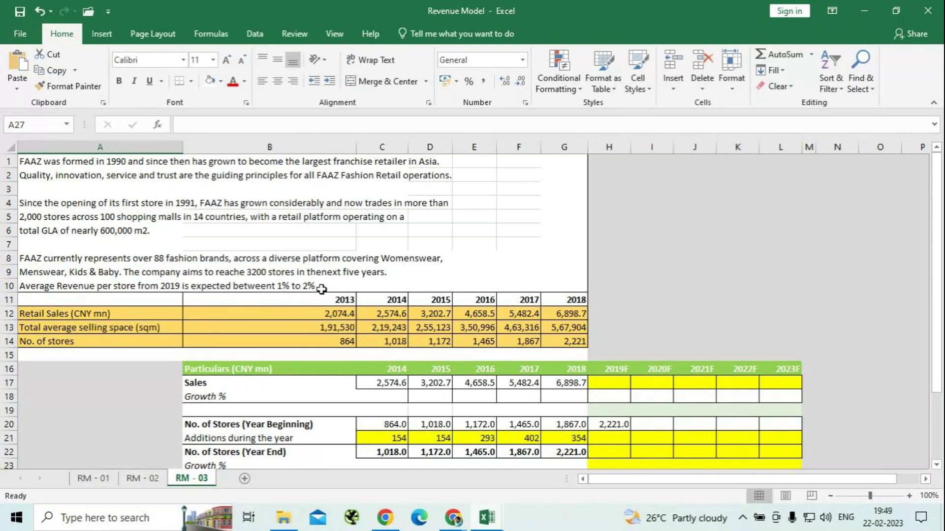
pyautogui.scroll(-2, 702, 359)
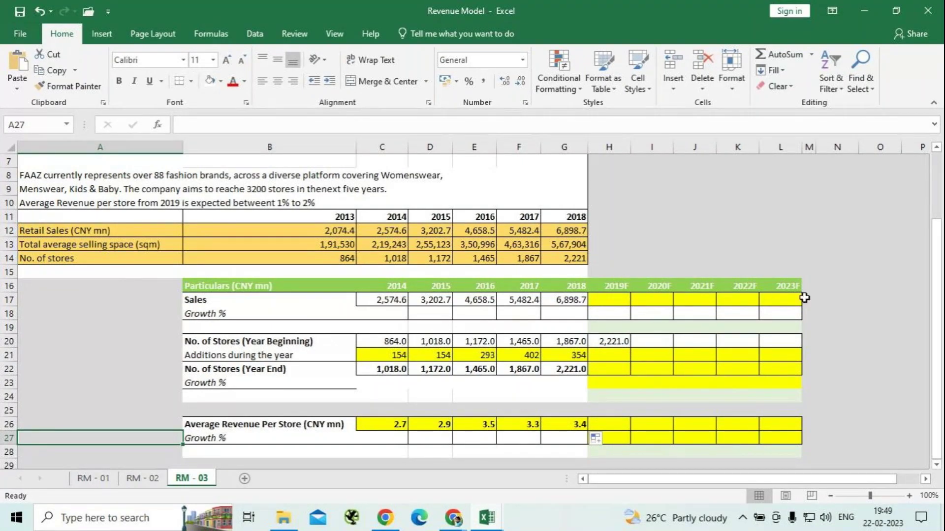
pyautogui.click(617, 437)
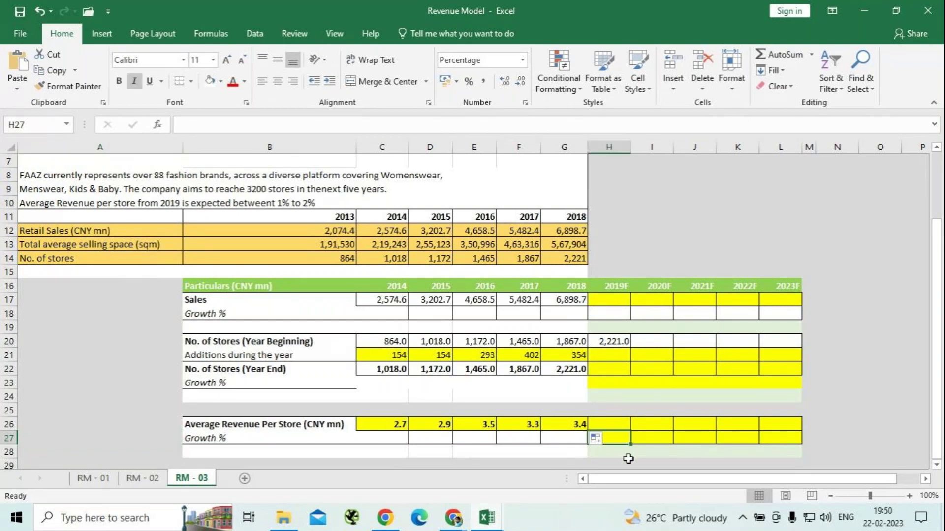
# Enter growth rates 1, 1, 1, 2 and 2 percent in H27:L27 for 2019F–2023F
pyautogui.write('1')
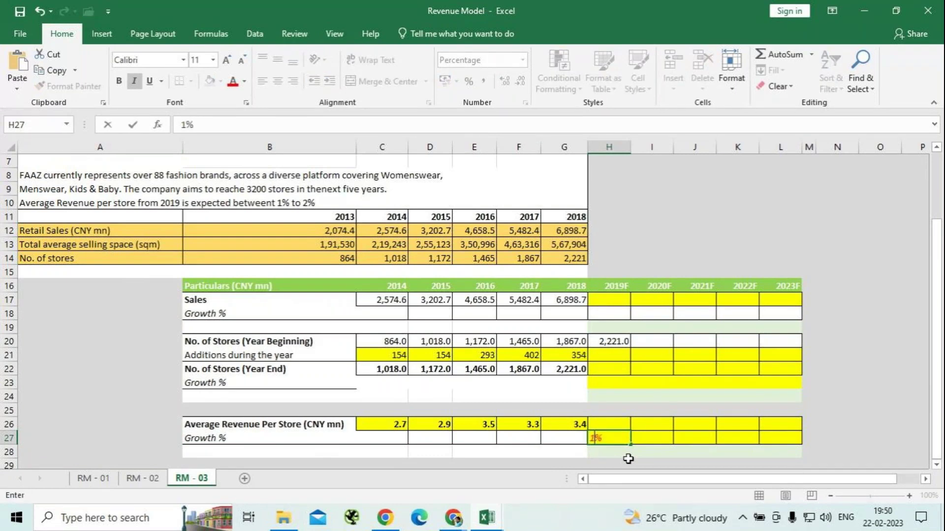
pyautogui.press('Tab')
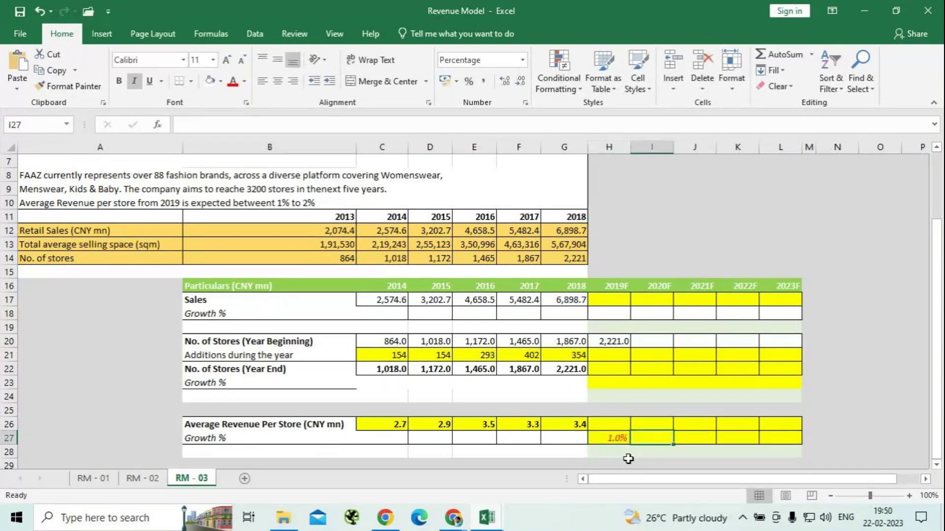
pyautogui.write('1')
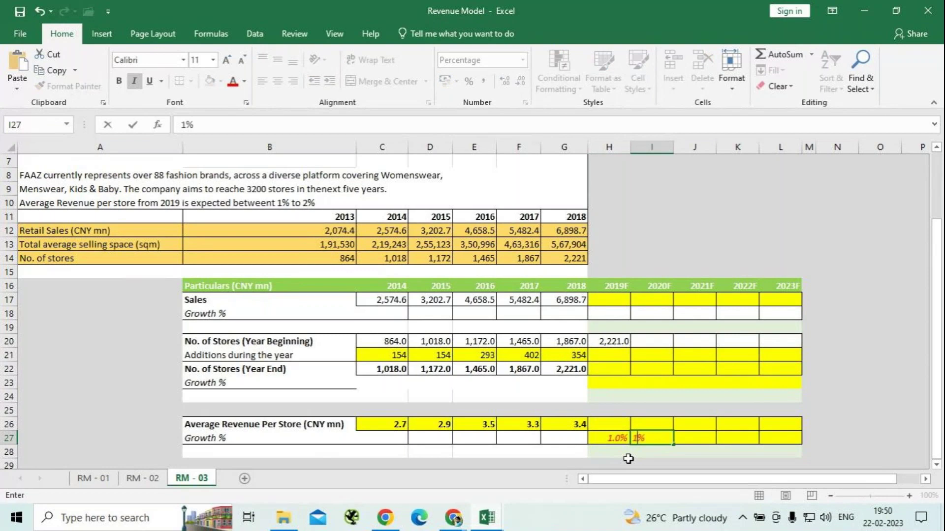
pyautogui.press('Tab')
pyautogui.write('1')
pyautogui.press('Tab')
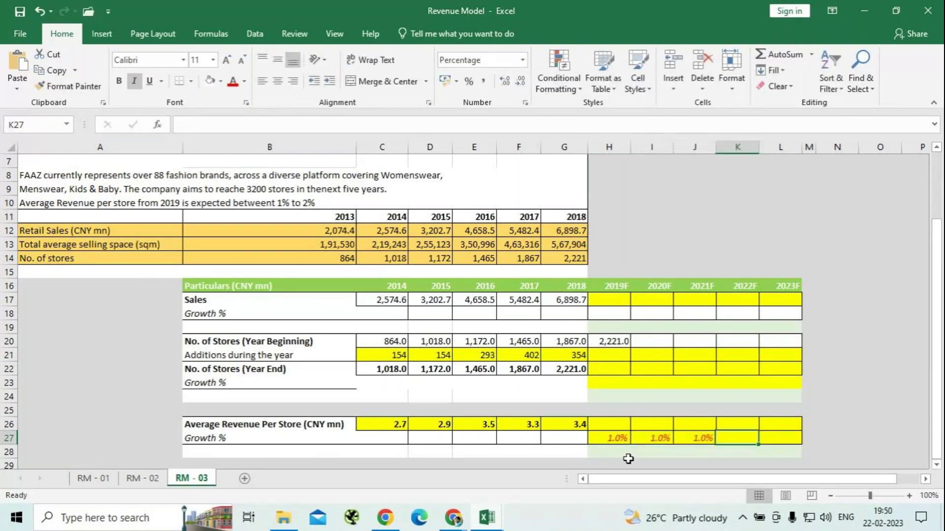
pyautogui.write('2')
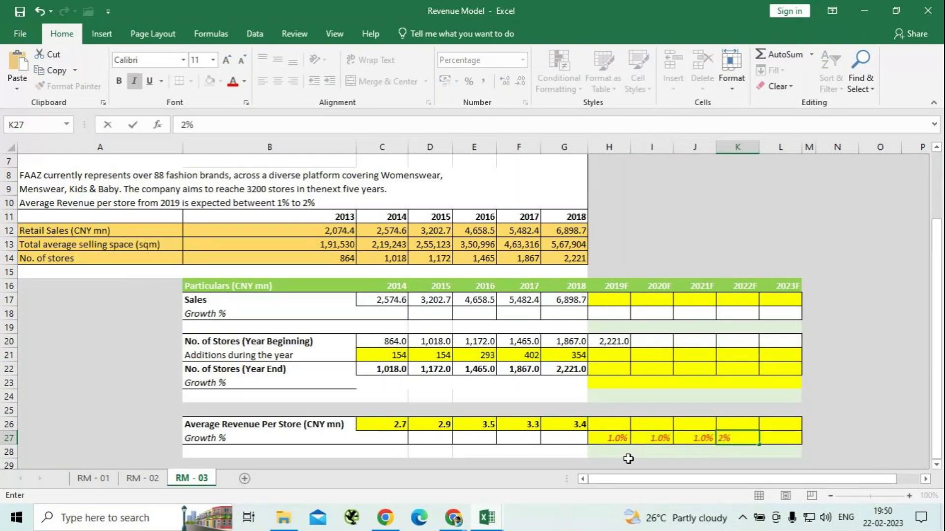
pyautogui.press('Tab')
pyautogui.write('2')
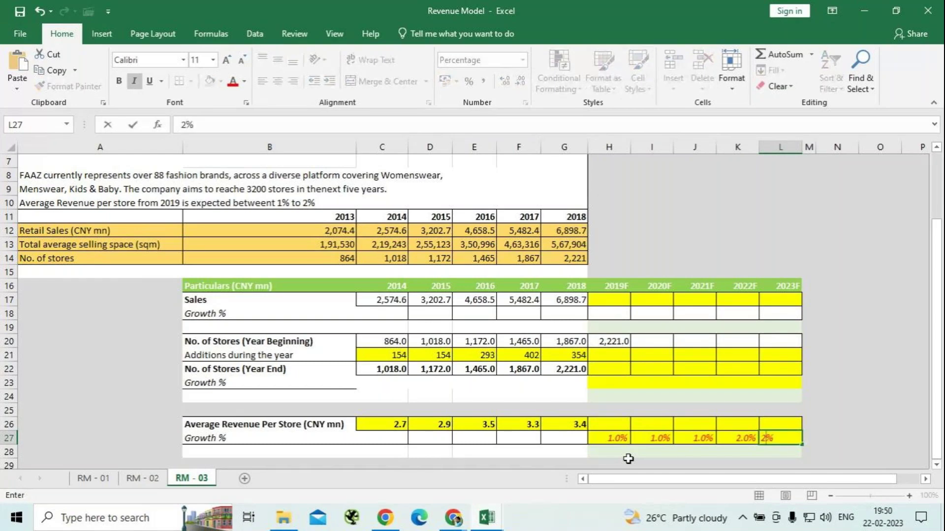
pyautogui.press('Tab')
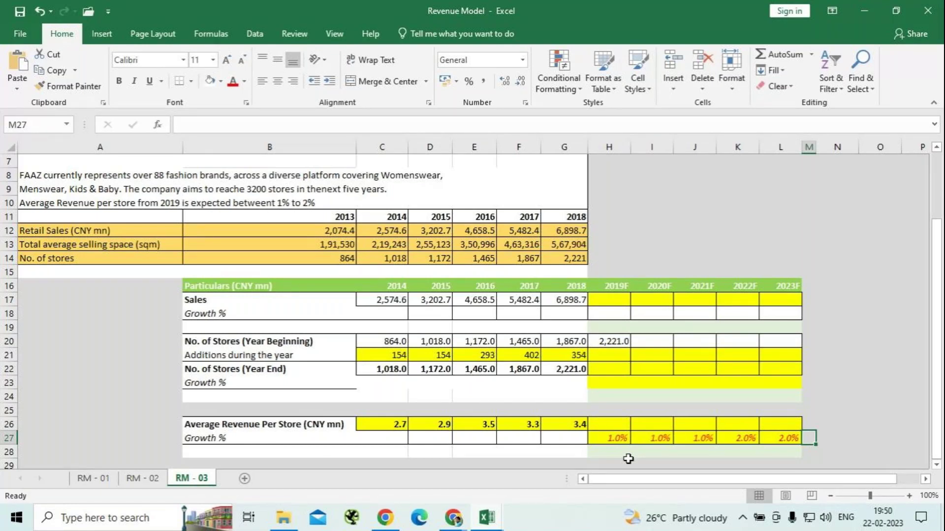
# Enter =G26*(1+H27) in H26 for the 2019F Average Revenue Per Store
pyautogui.click(599, 424)
pyautogui.moveTo(658, 517)
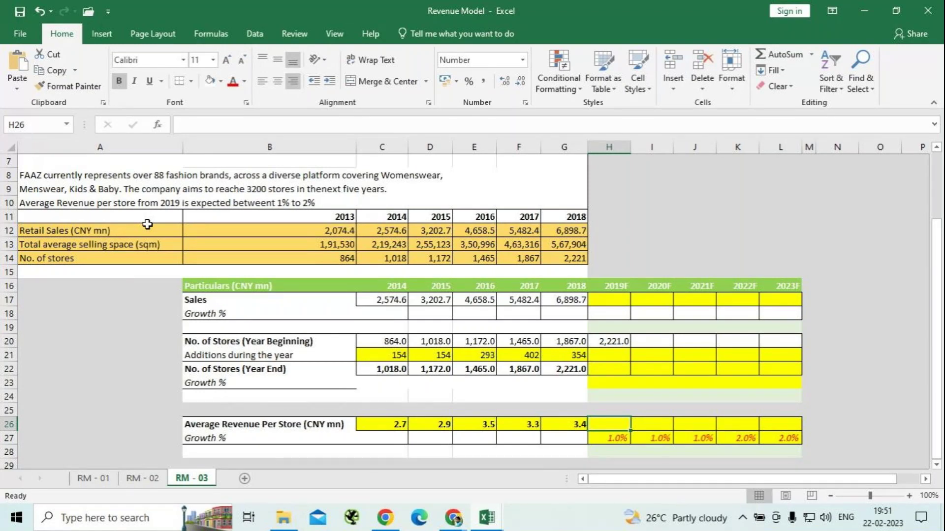
pyautogui.write('=')
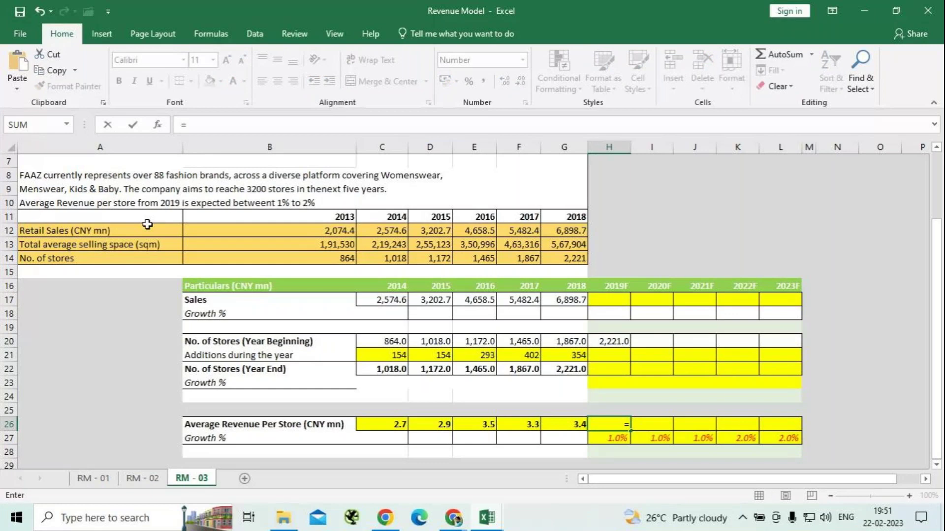
pyautogui.press('Left')
pyautogui.write('*')
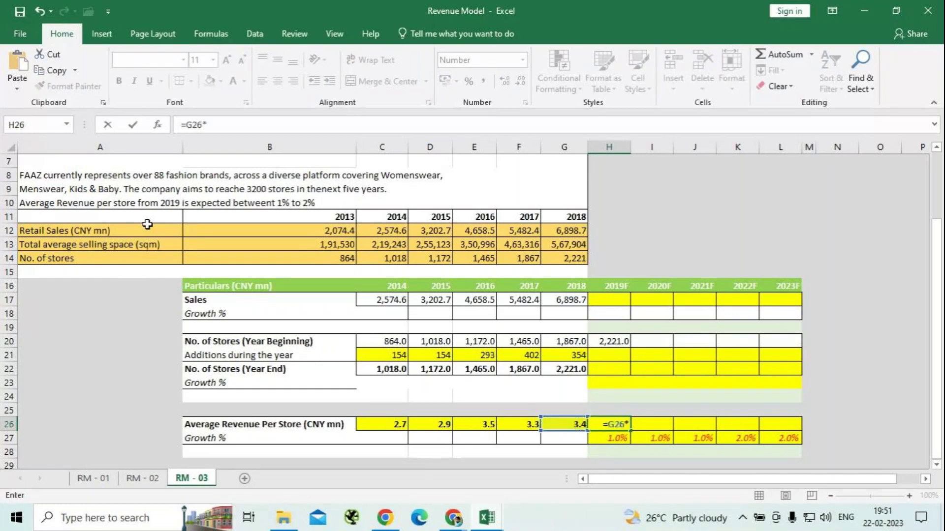
pyautogui.write('(1+')
pyautogui.press('Down')
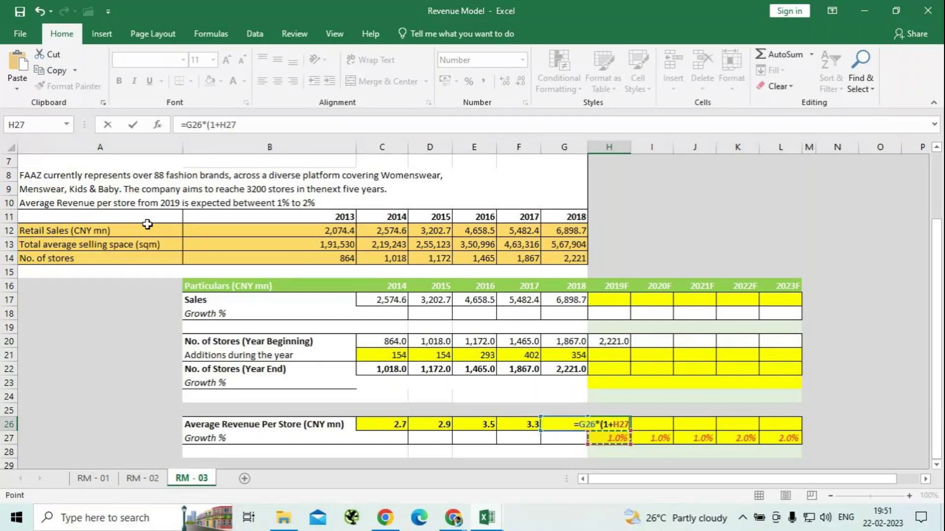
pyautogui.write(')')
pyautogui.press('Return')
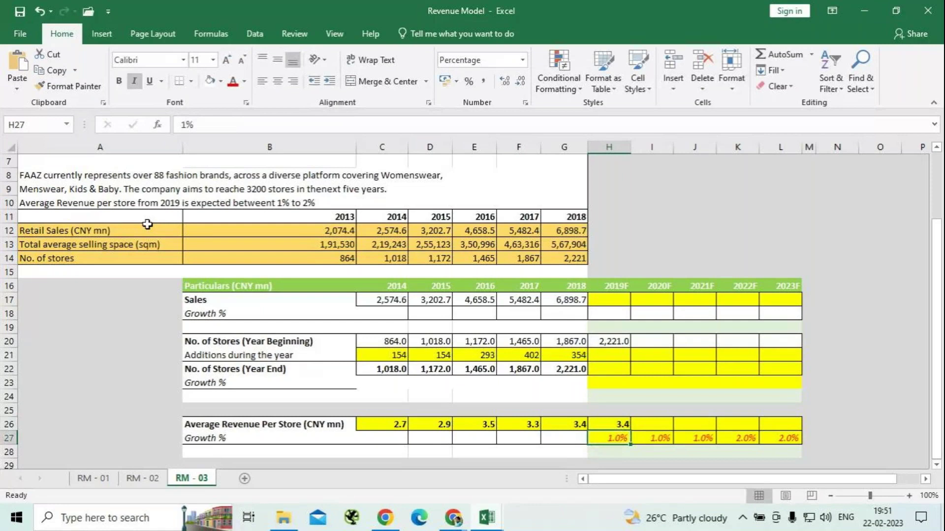
# Fill the growth formula right through 2023F with Ctrl+R, reaching 3.6
pyautogui.press('Up')
pyautogui.hotkey('shift', 'Right')
pyautogui.hotkey('shift', 'Right')
pyautogui.hotkey('shift', 'Right')
pyautogui.hotkey('shift', 'Right')
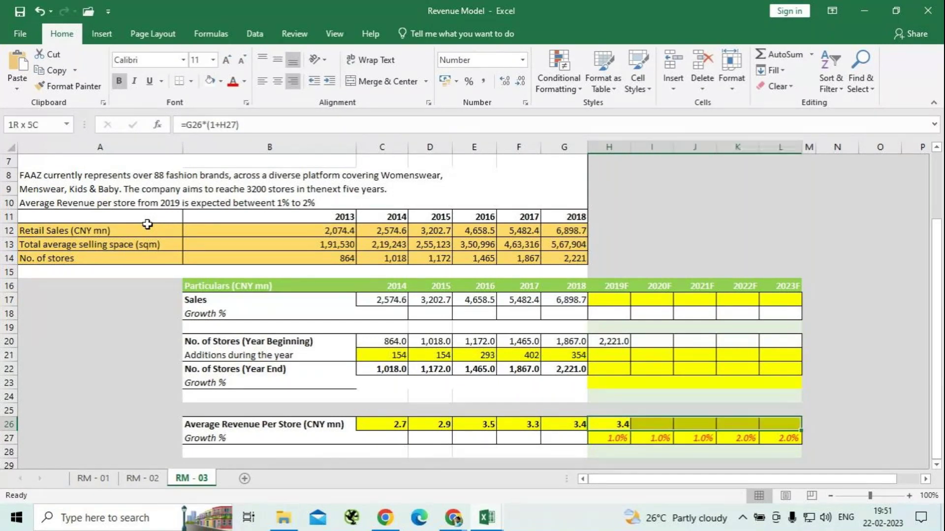
pyautogui.hotkey('ctrl', 'r')
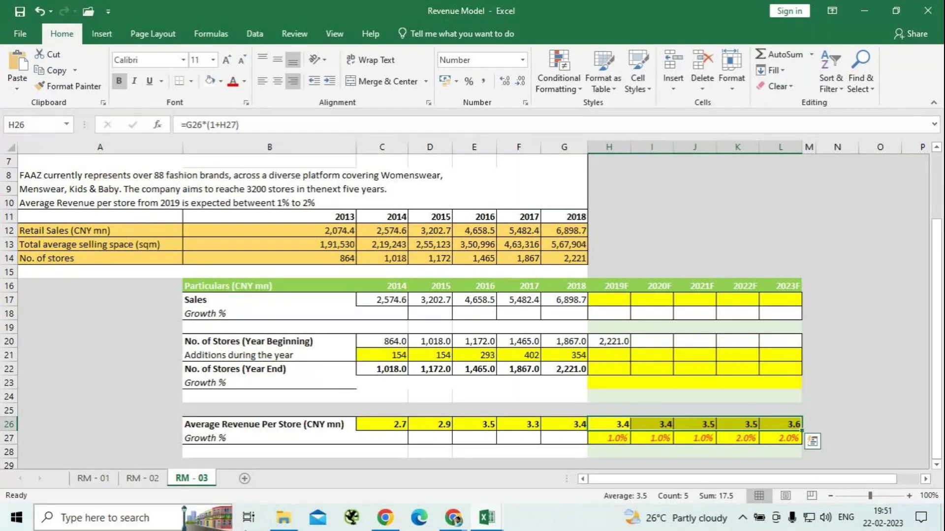
pyautogui.click(616, 356)
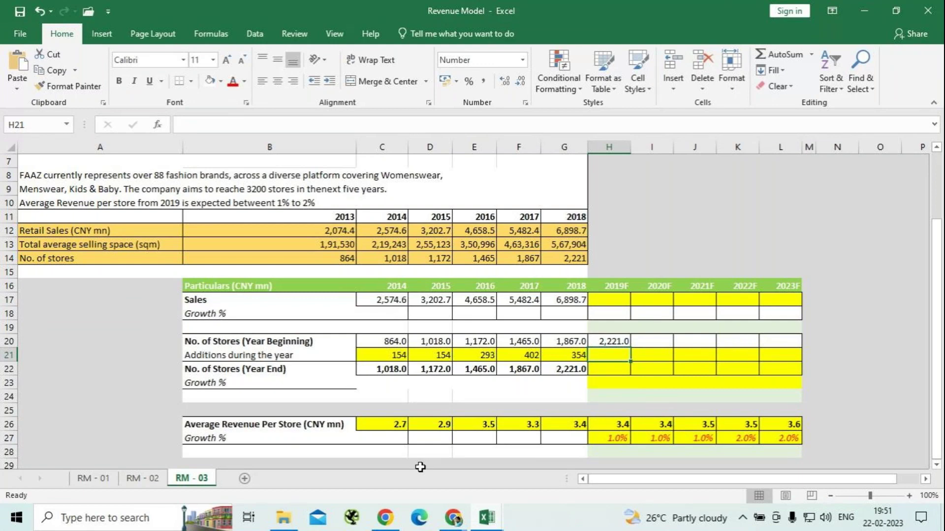
# Replace C26 with =C17/AVERAGE(C20,C22): 2014 sales over average beginning and year-end stores
pyautogui.click(388, 425)
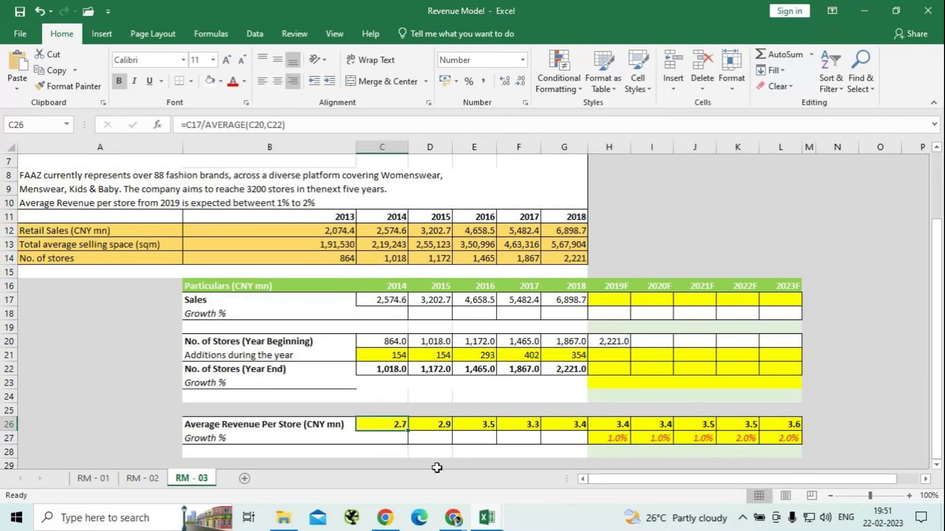
pyautogui.press('Delete')
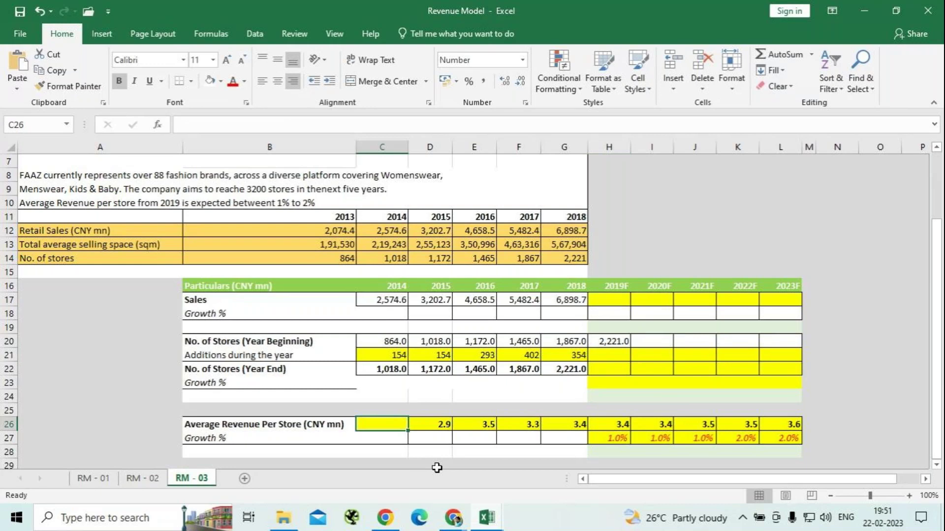
pyautogui.write('=')
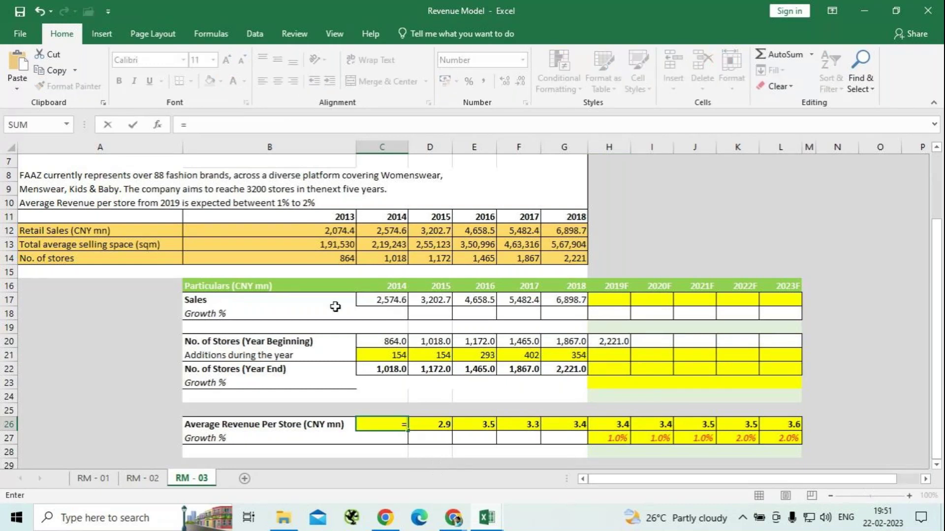
pyautogui.click(375, 301)
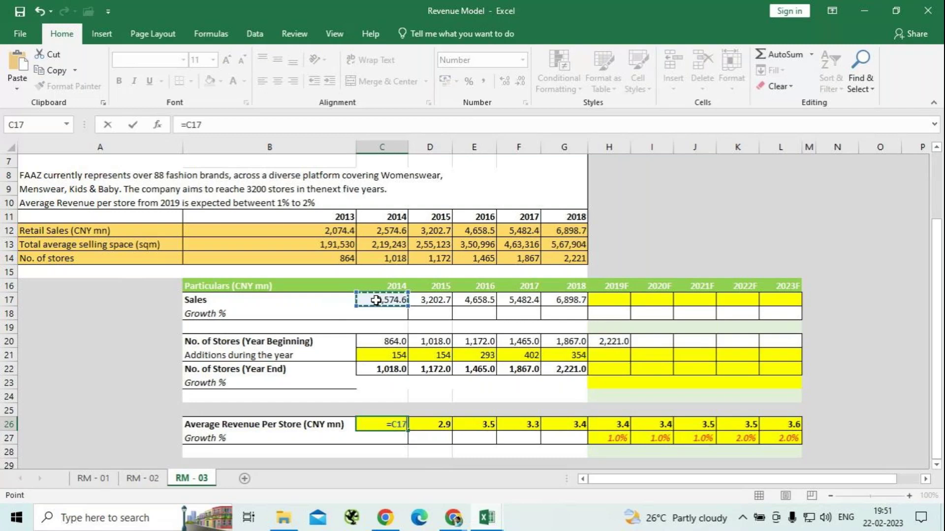
pyautogui.write('/ave')
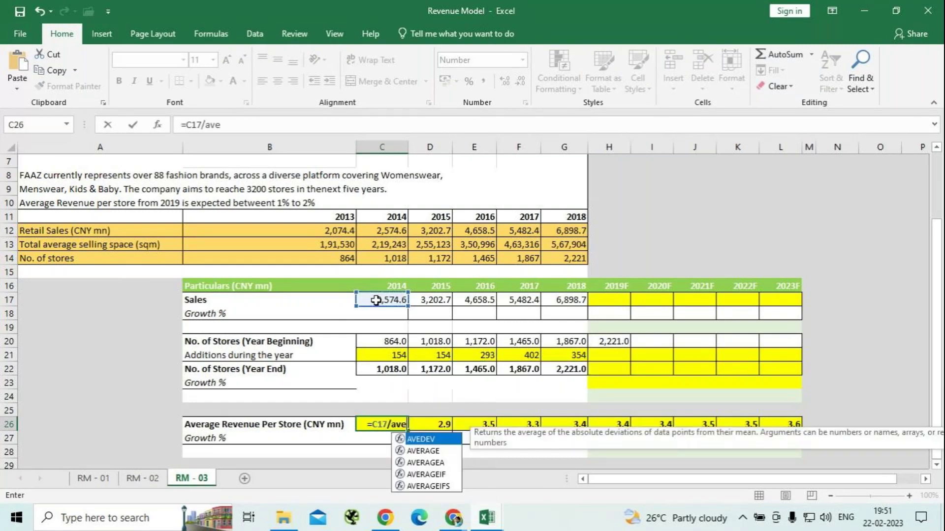
pyautogui.write('r')
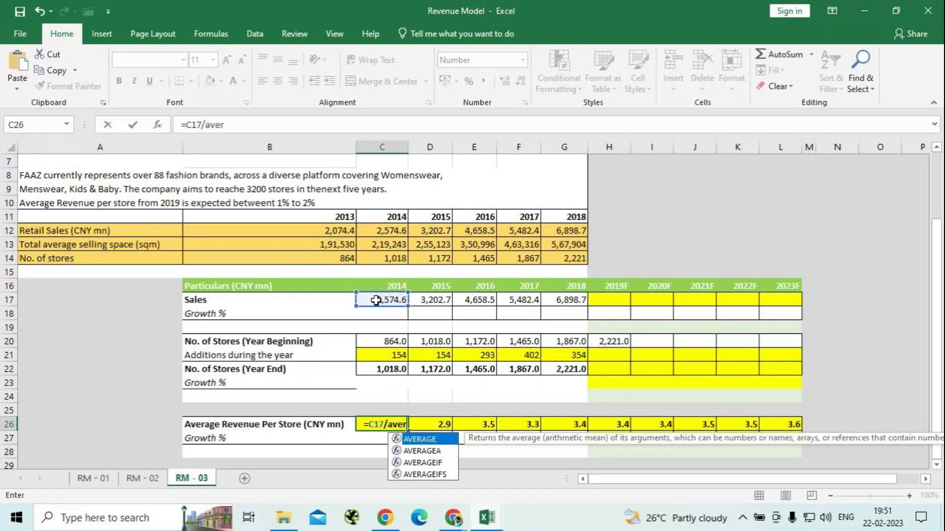
pyautogui.press('Tab')
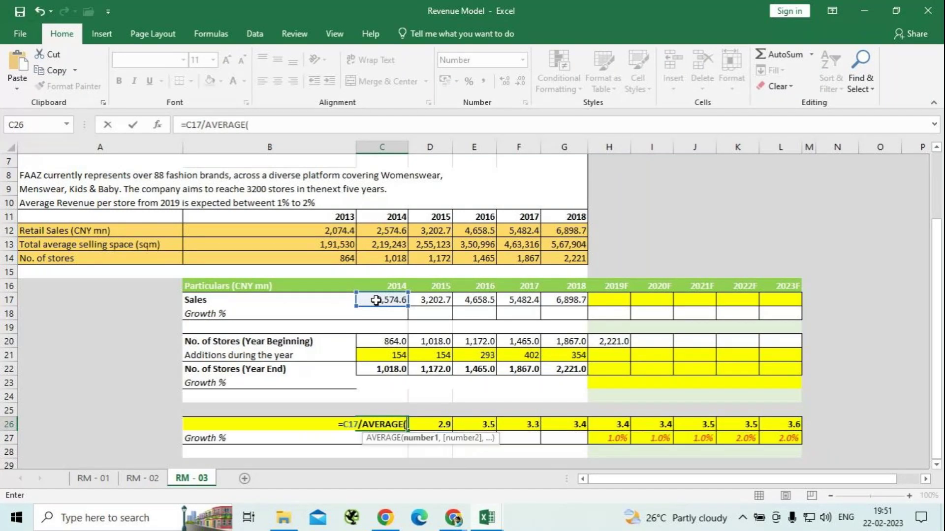
pyautogui.click(376, 342)
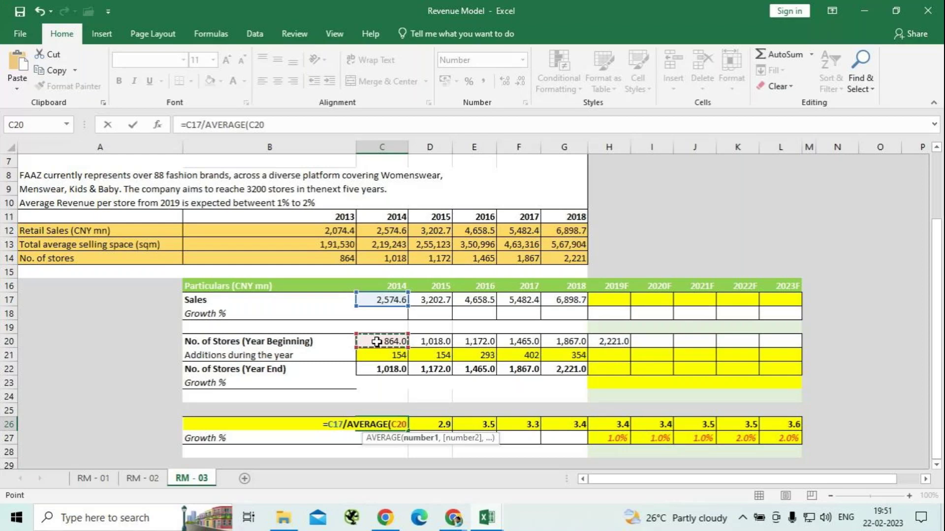
pyautogui.write(',')
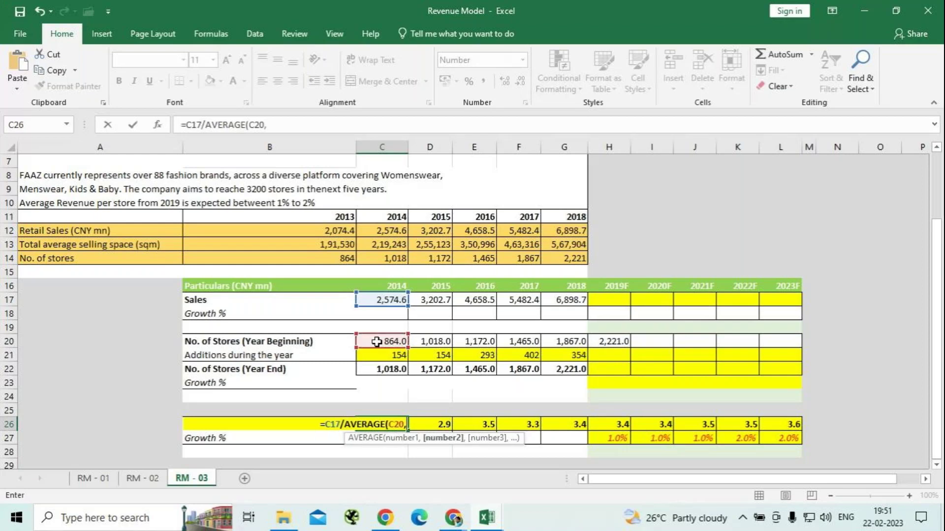
pyautogui.click(397, 371)
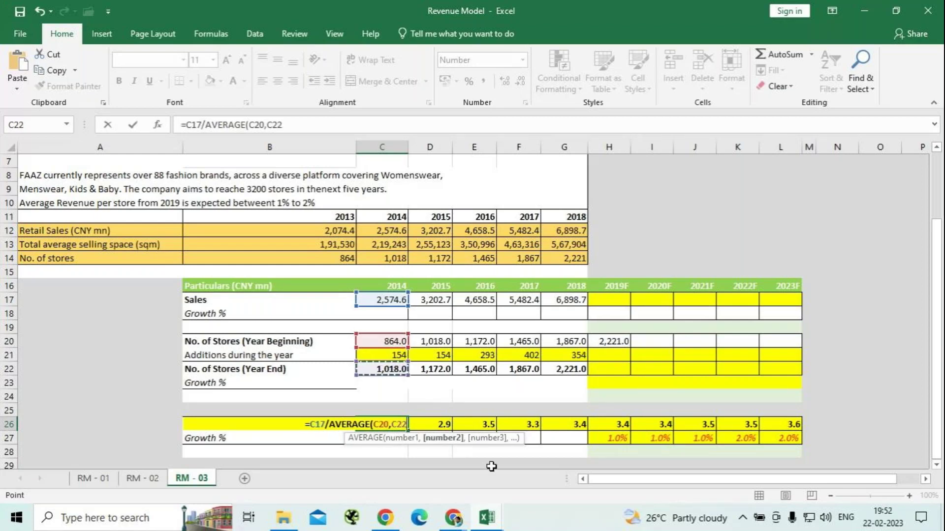
pyautogui.write(')')
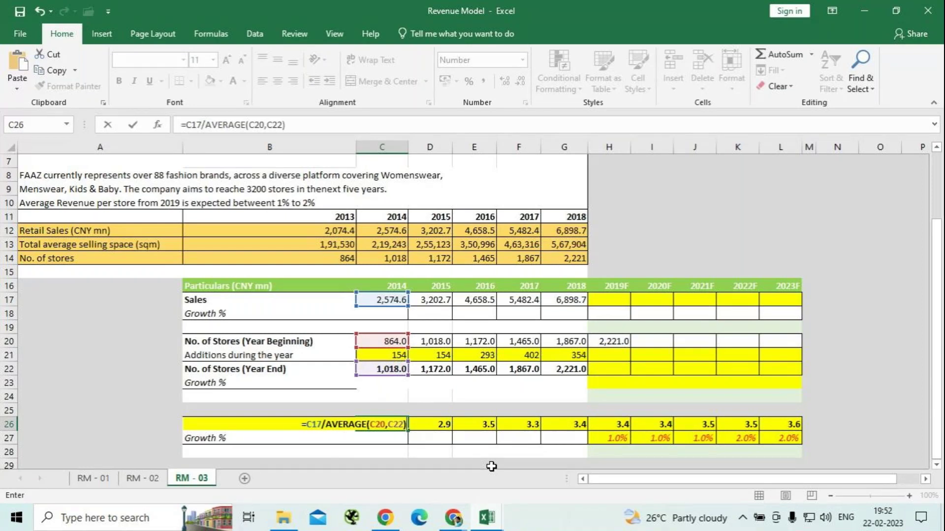
pyautogui.press('Return')
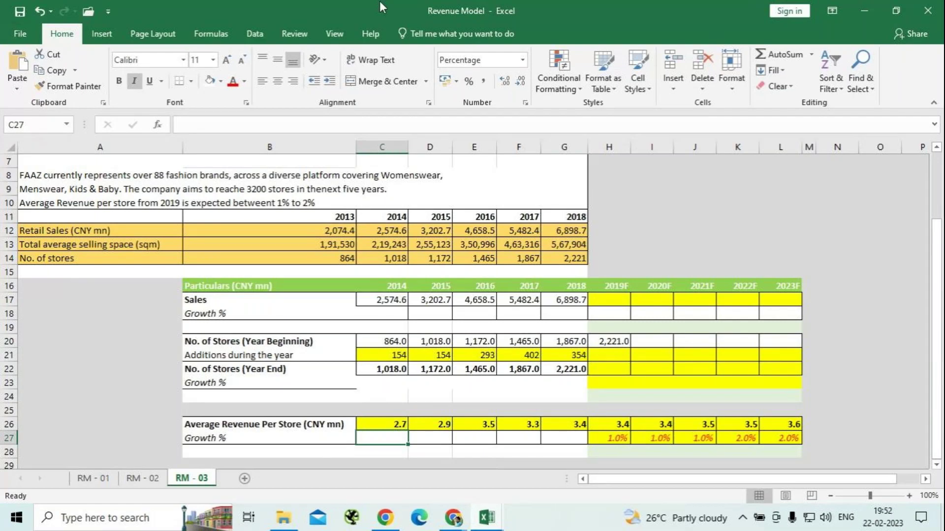
pyautogui.click(614, 354)
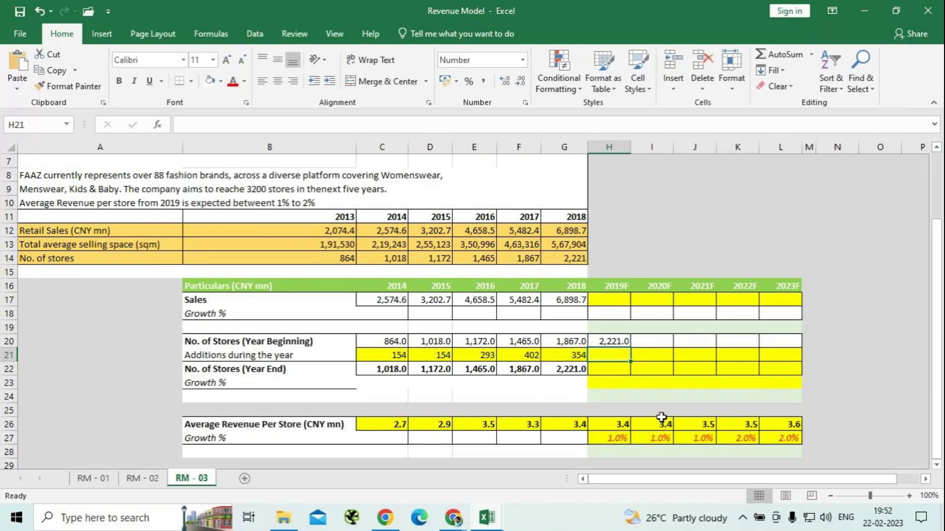
# Enter =(3200-2221)/5 in H21 as the 2019F store additions
pyautogui.write('=')
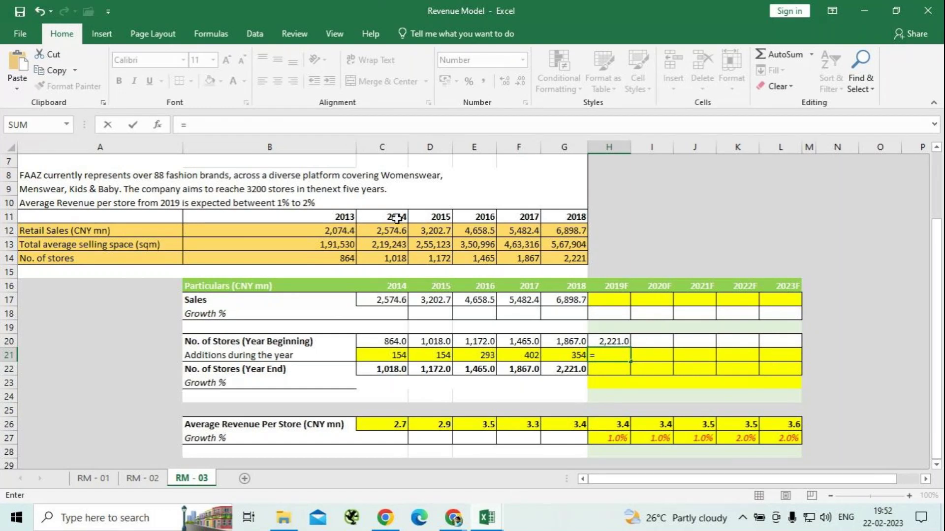
pyautogui.write('(3200-22')
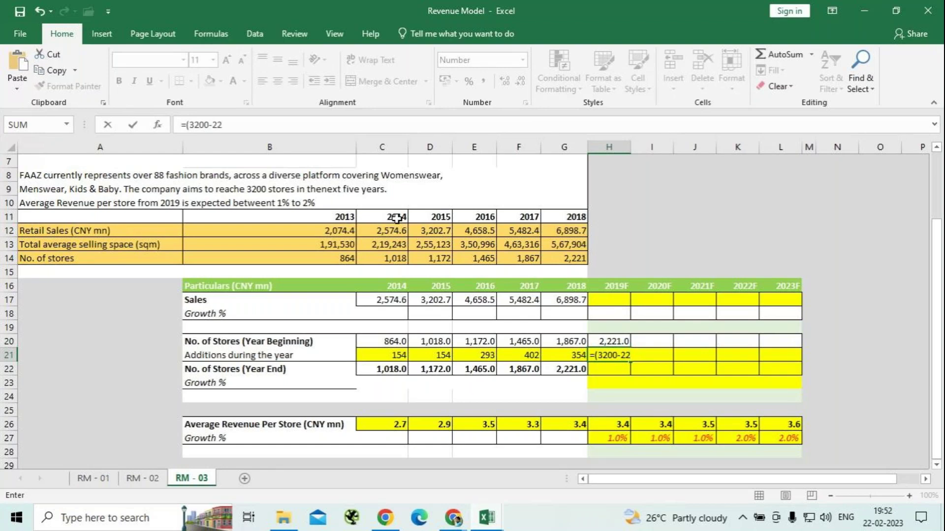
pyautogui.write('21)/')
pyautogui.write('5')
pyautogui.press('Return')
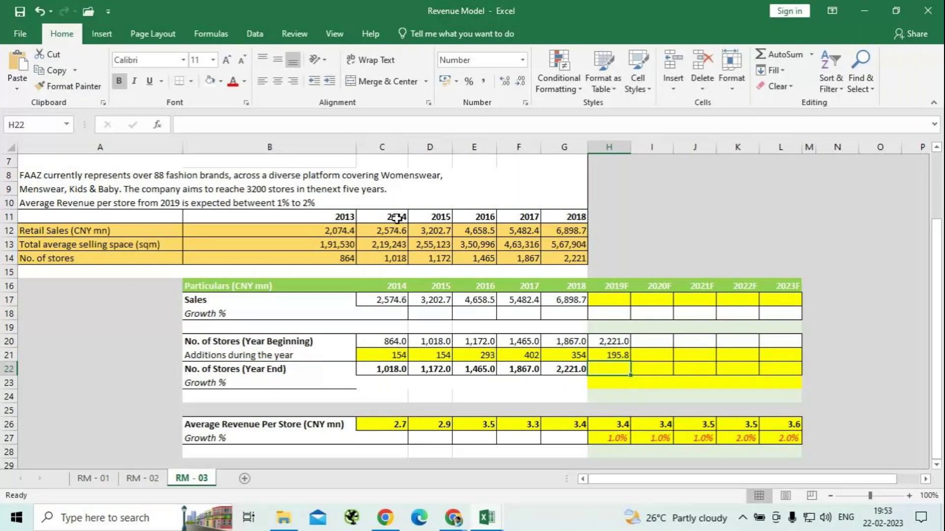
# Link I21 to H21 and fill it right through L21 so every forecast year adds 195.8
pyautogui.press('Up')
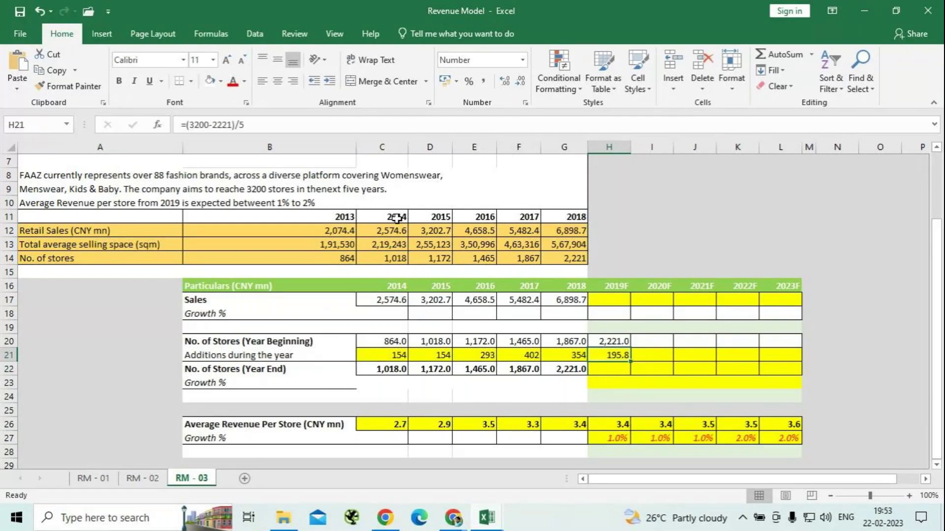
pyautogui.press('Right')
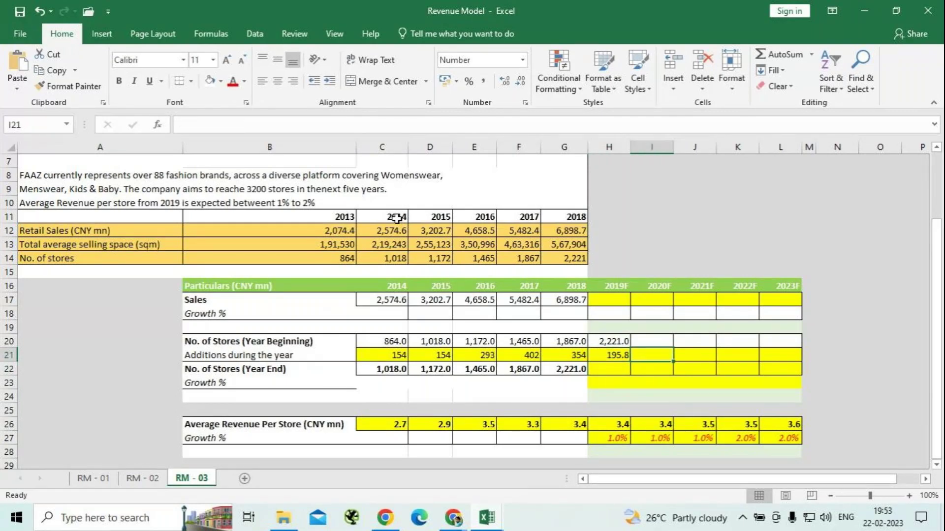
pyautogui.write('=')
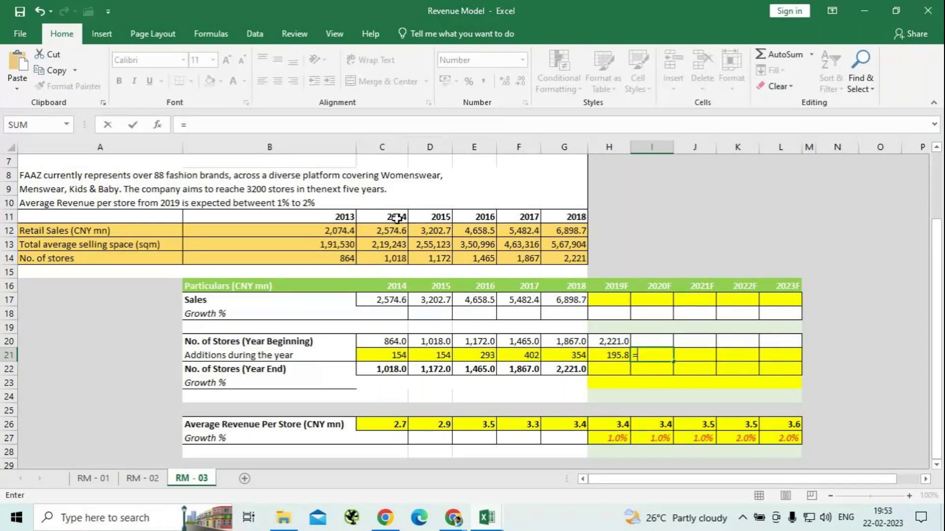
pyautogui.press('Left')
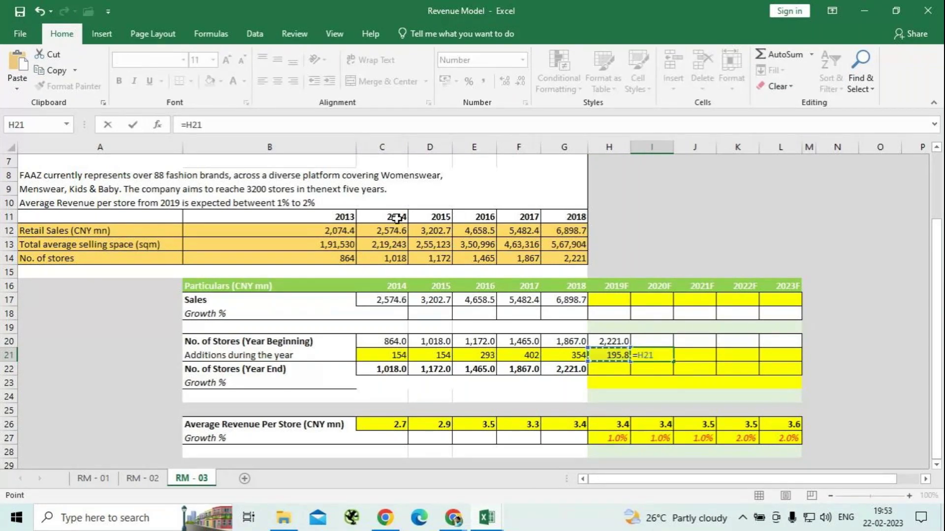
pyautogui.press('Return')
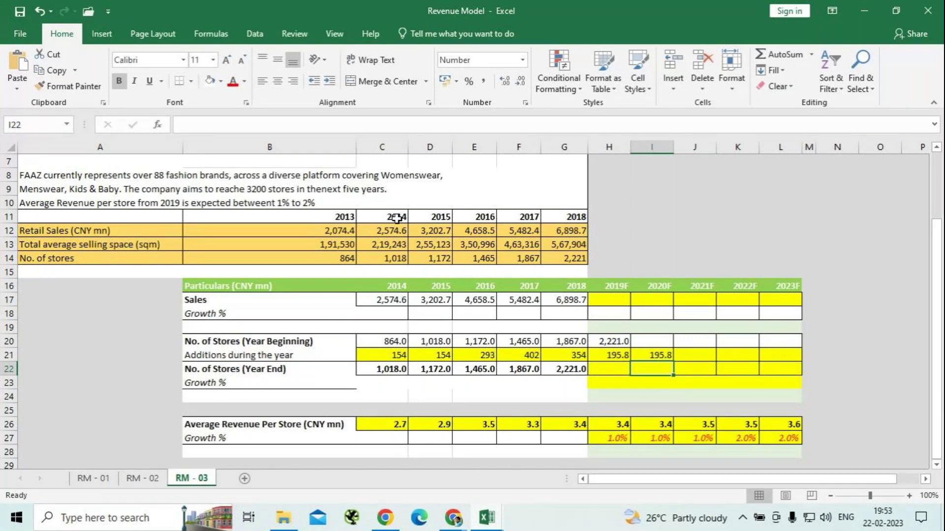
pyautogui.press('Up')
pyautogui.hotkey('shift', 'Right')
pyautogui.hotkey('shift', 'Right')
pyautogui.hotkey('shift', 'Right')
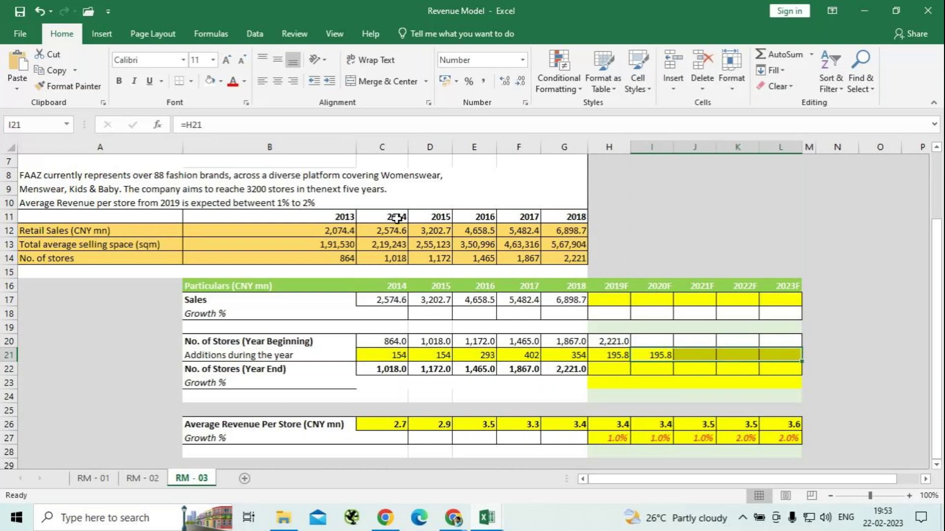
pyautogui.hotkey('ctrl', 'r')
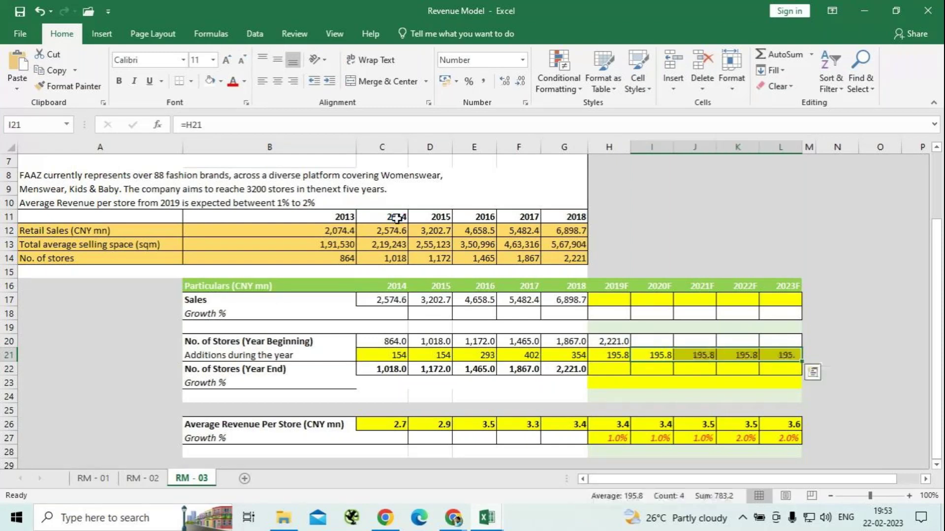
pyautogui.press('Right')
pyautogui.press('Right')
pyautogui.press('Right')
pyautogui.press('Right')
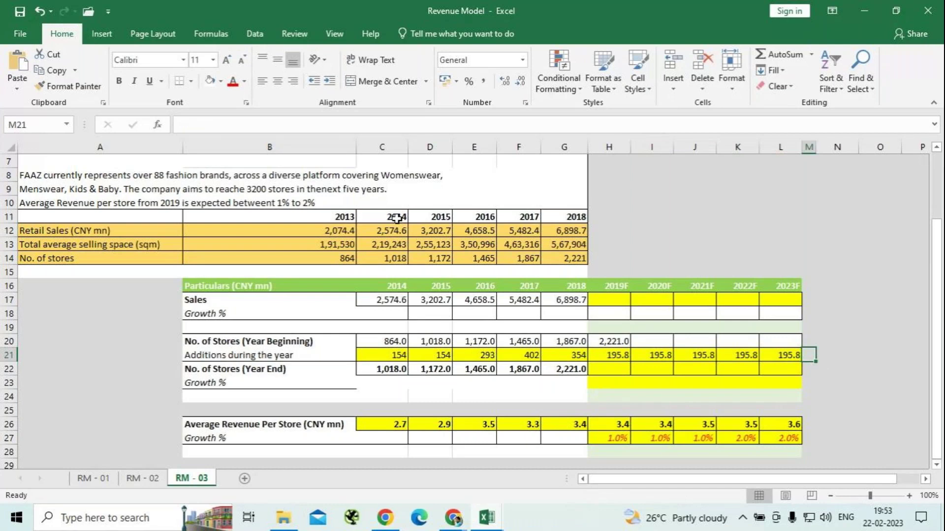
pyautogui.press('Right')
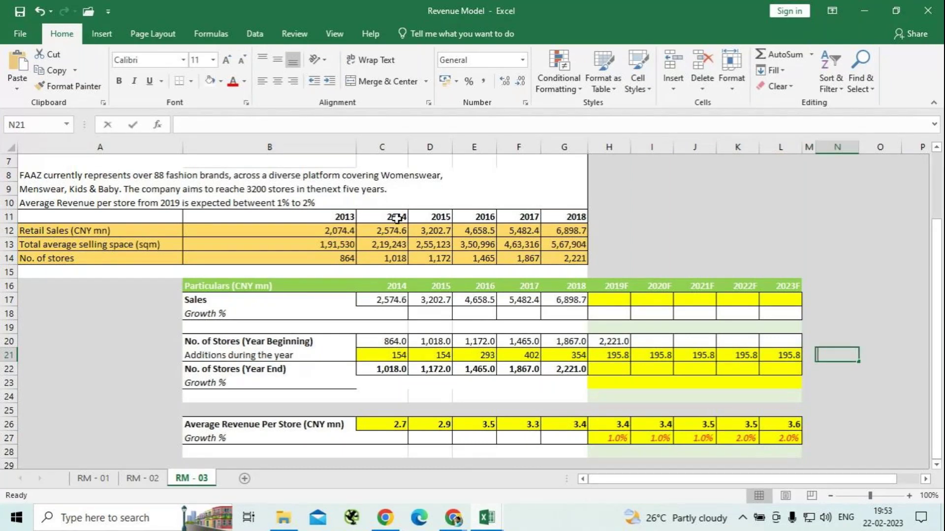
pyautogui.write('=')
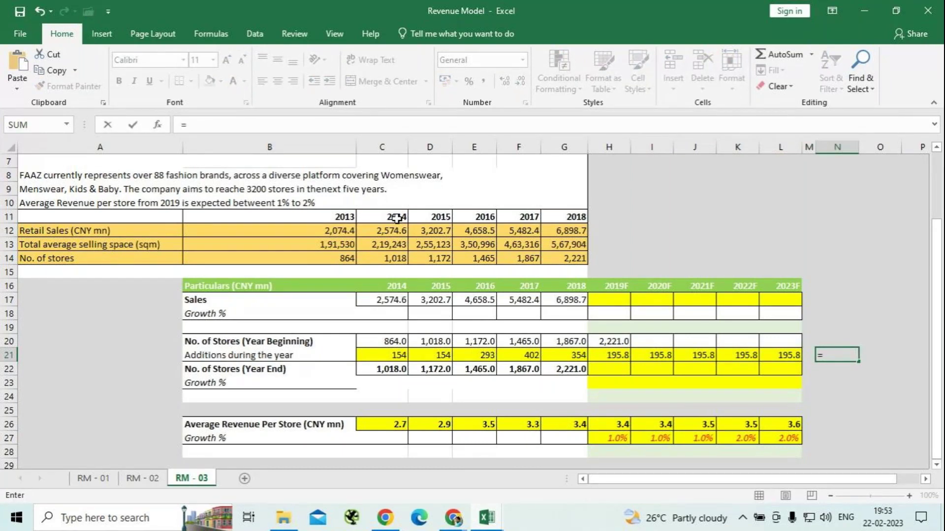
pyautogui.press('Left')
pyautogui.press('Left')
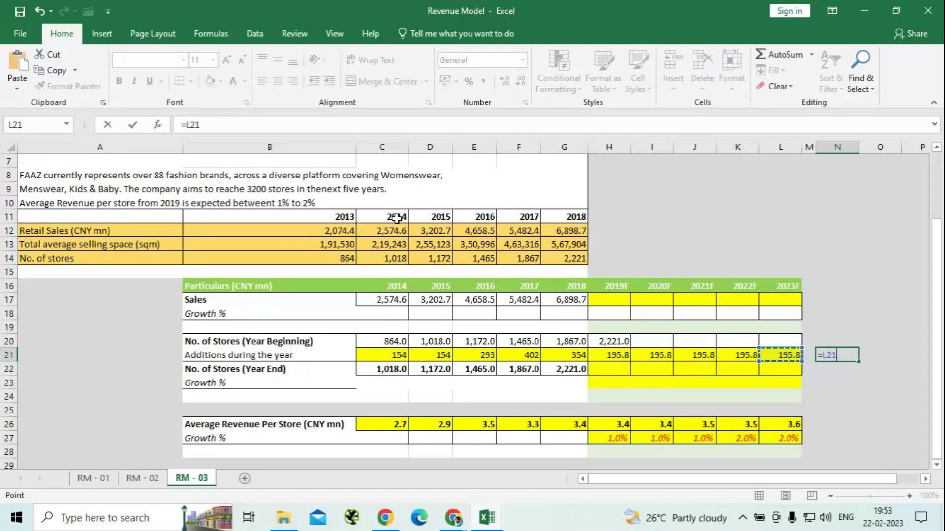
pyautogui.write('*5')
pyautogui.press('Return')
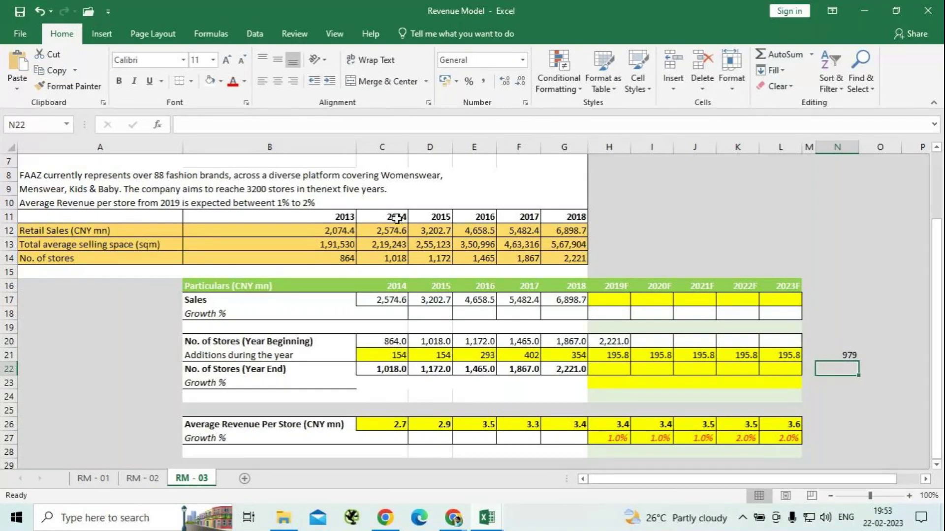
pyautogui.write('=3200-2221')
pyautogui.press('Return')
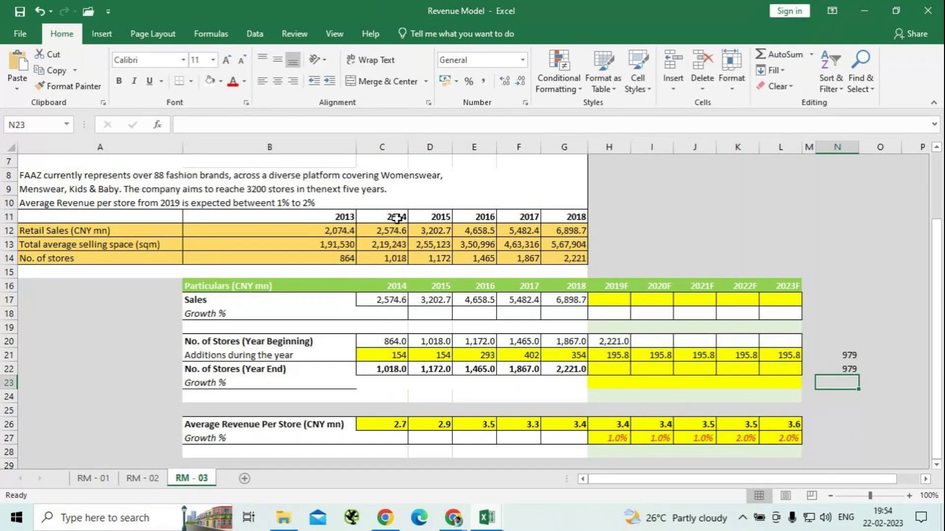
pyautogui.click(621, 372)
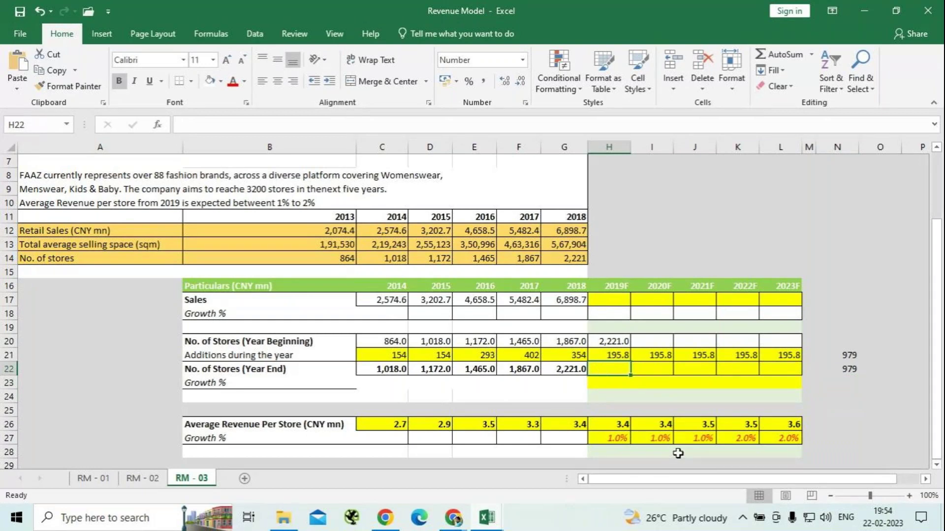
# Enter =H20+H21 in H22 as 2019F year-end stores
pyautogui.write('=')
pyautogui.press('Up')
pyautogui.press('Up')
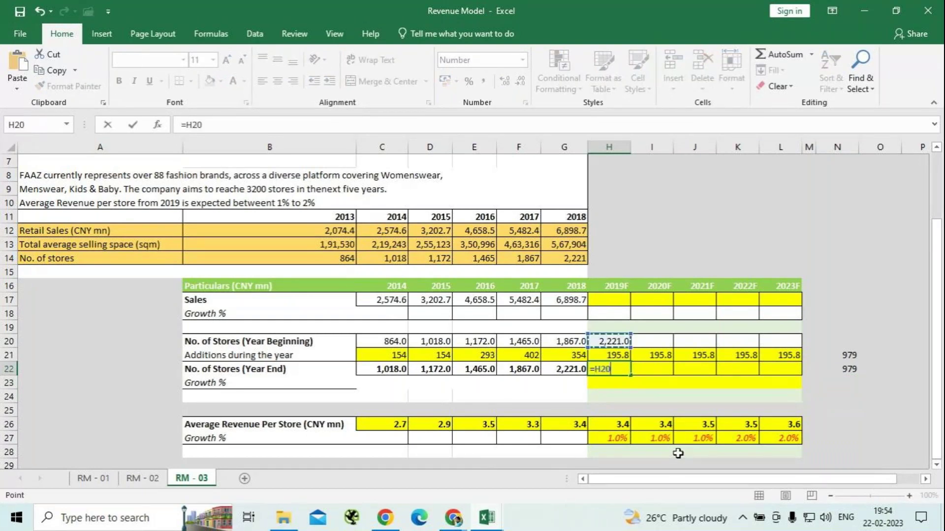
pyautogui.write('+')
pyautogui.press('Up')
pyautogui.press('Return')
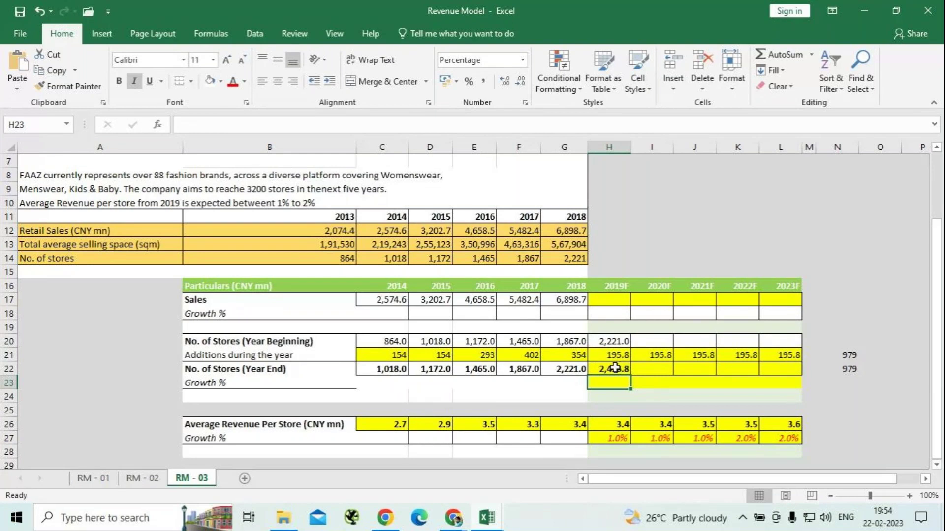
# Set I20 to =H22, then fill row 20 to L20 and row 22 to L22
pyautogui.click(653, 340)
pyautogui.write('=')
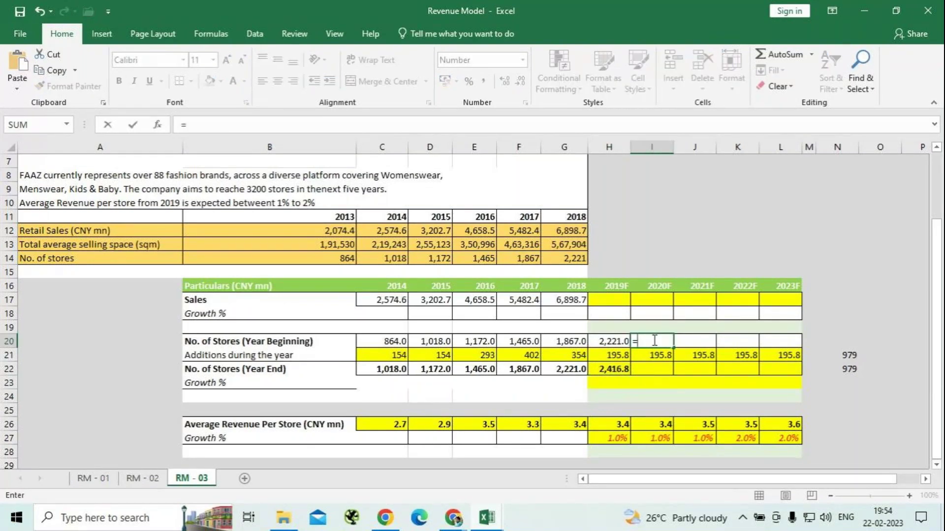
pyautogui.click(619, 369)
pyautogui.press('Return')
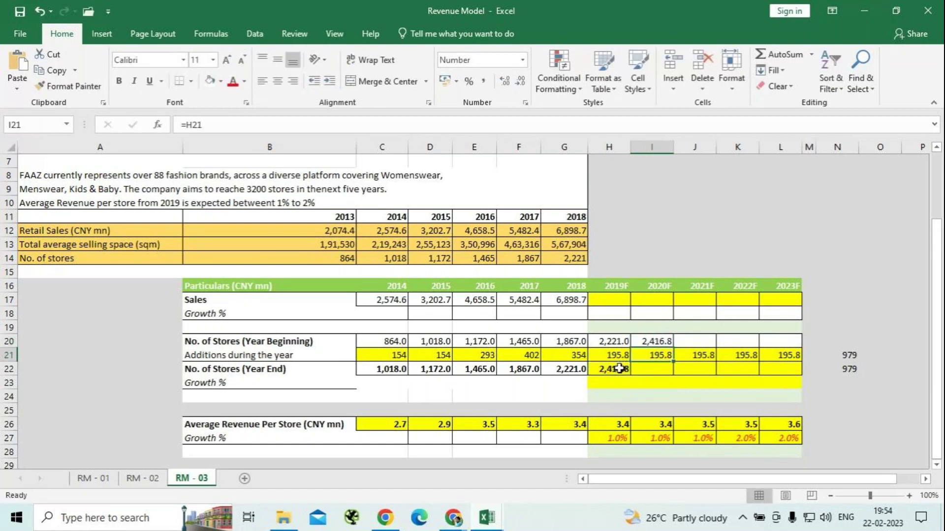
pyautogui.click(656, 342)
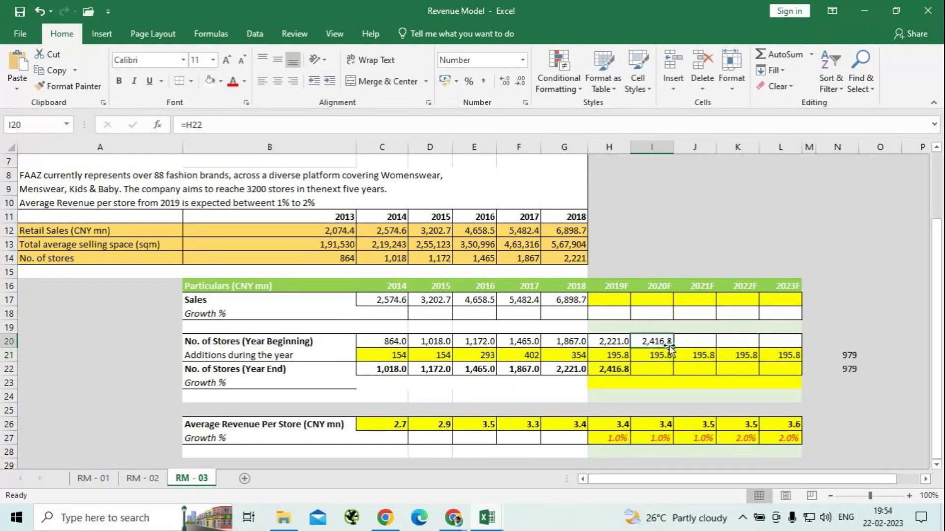
pyautogui.moveTo(674, 347); pyautogui.dragTo(787, 351)
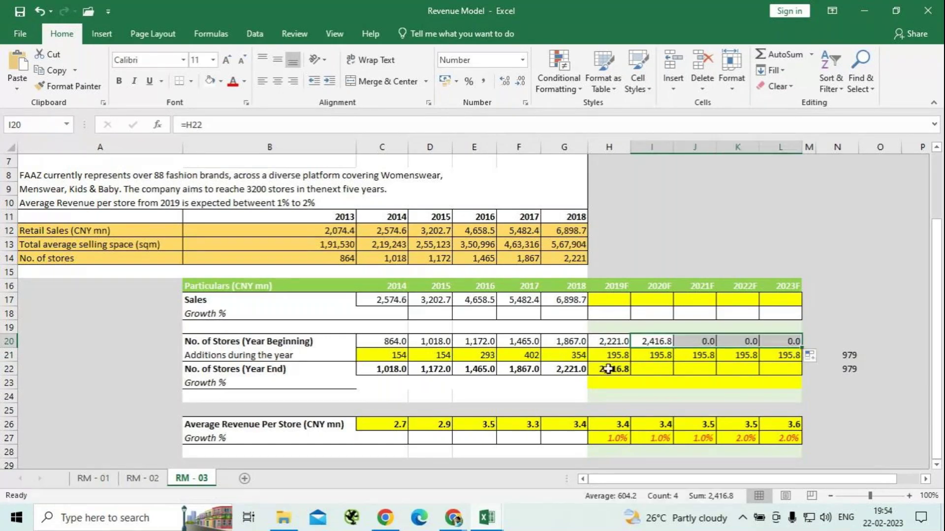
pyautogui.click(620, 370)
pyautogui.moveTo(633, 377); pyautogui.dragTo(788, 379)
pyautogui.click(867, 409)
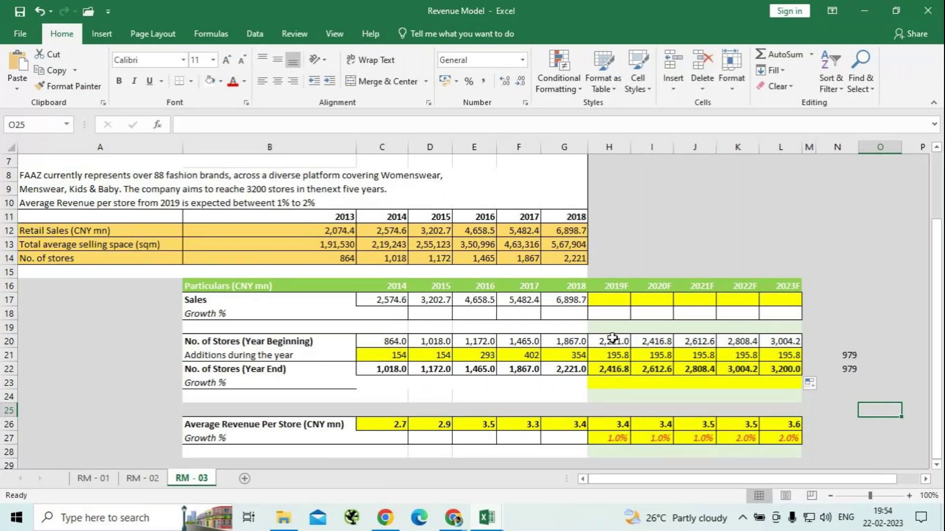
pyautogui.click(605, 299)
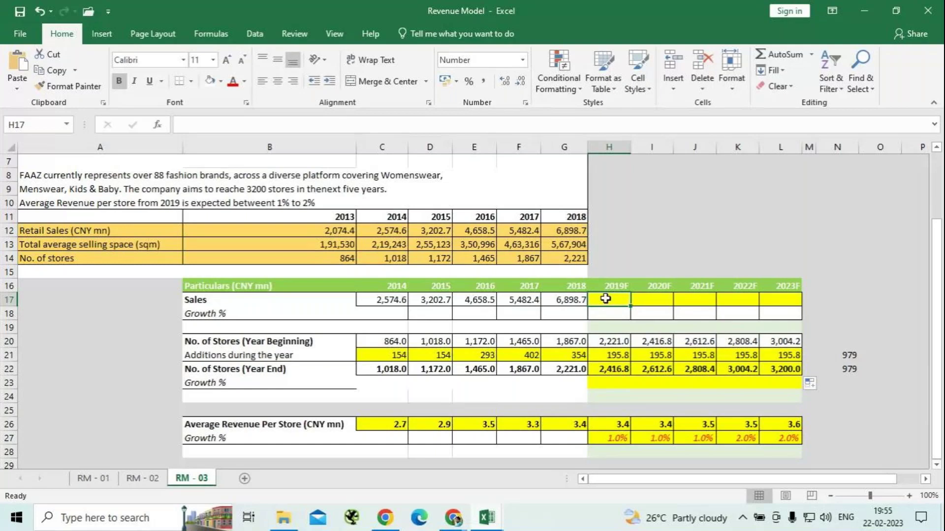
pyautogui.moveTo(454, 518)
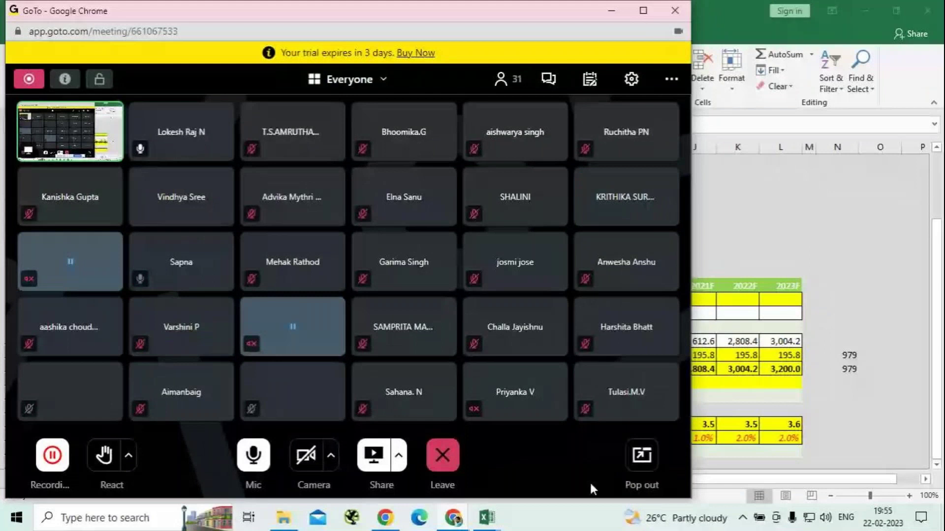
pyautogui.click(611, 10)
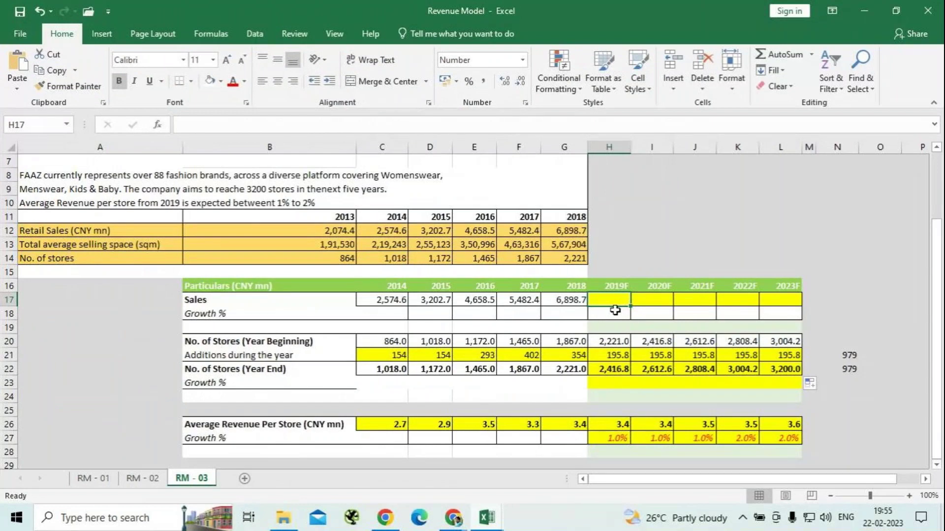
# Enter =H26*AVERAGE(H20,H22) in H17 and fill it across to L17 for 2019F–2023F sales
pyautogui.write('=')
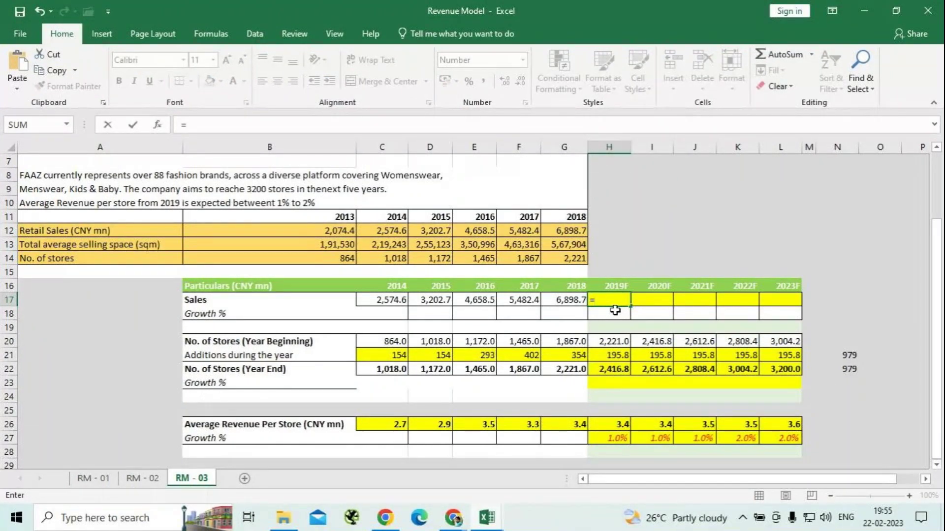
pyautogui.click(616, 427)
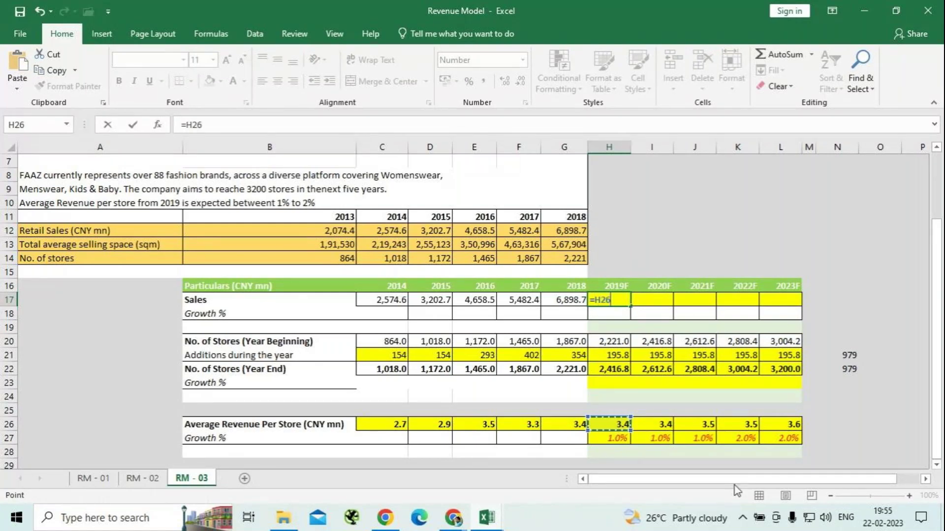
pyautogui.write('*a')
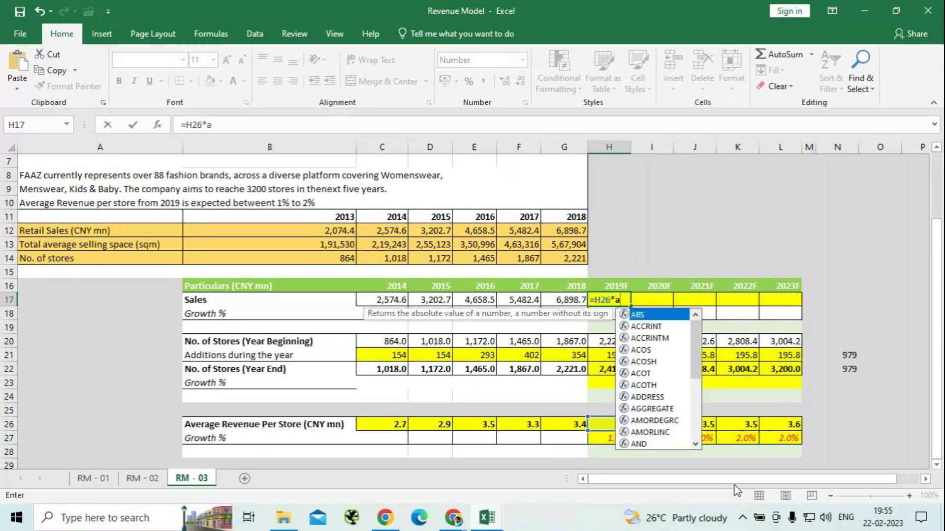
pyautogui.write('ver')
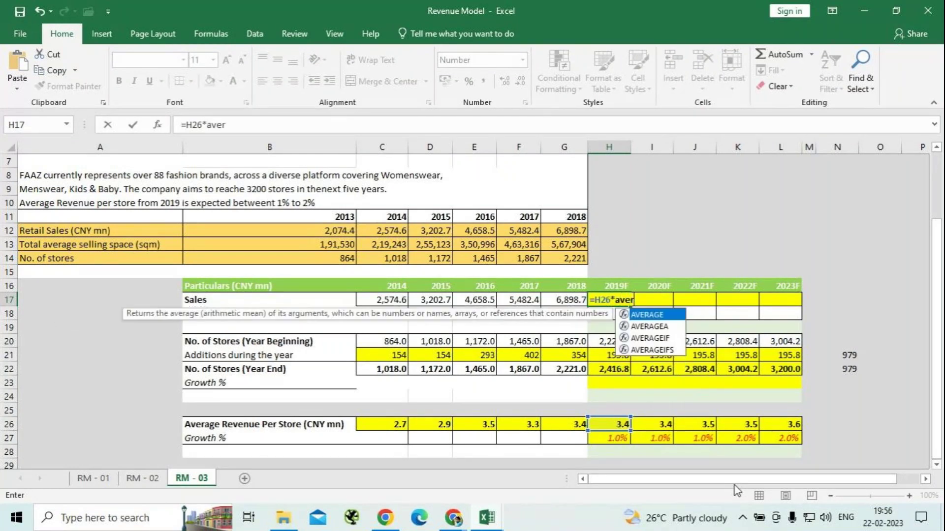
pyautogui.press('Tab')
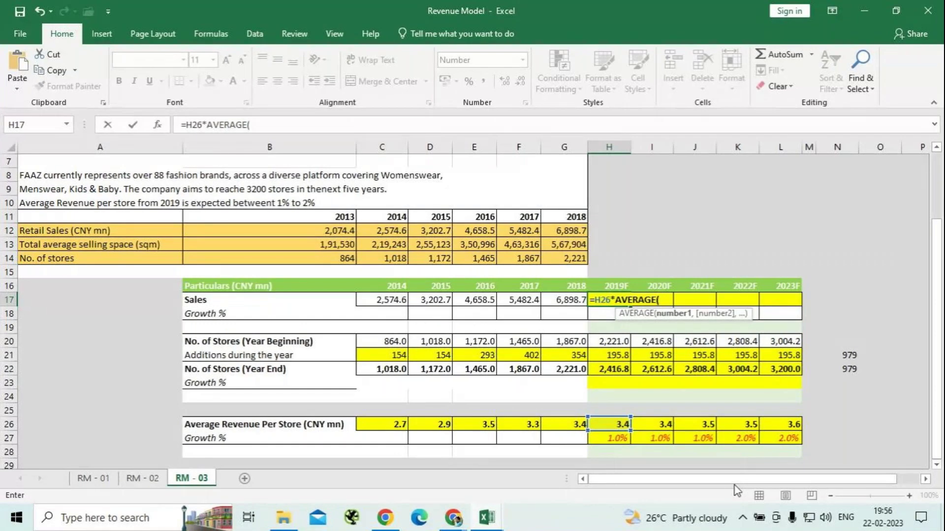
pyautogui.click(616, 338)
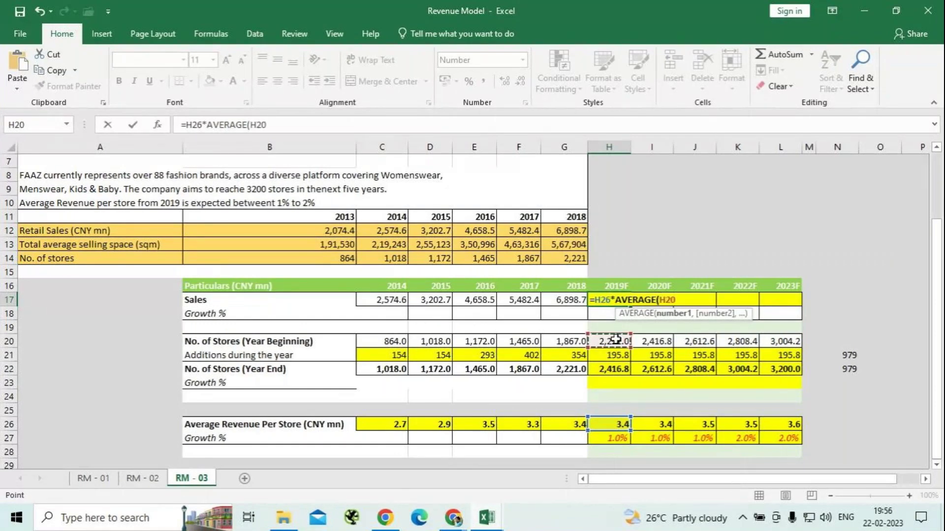
pyautogui.write(',')
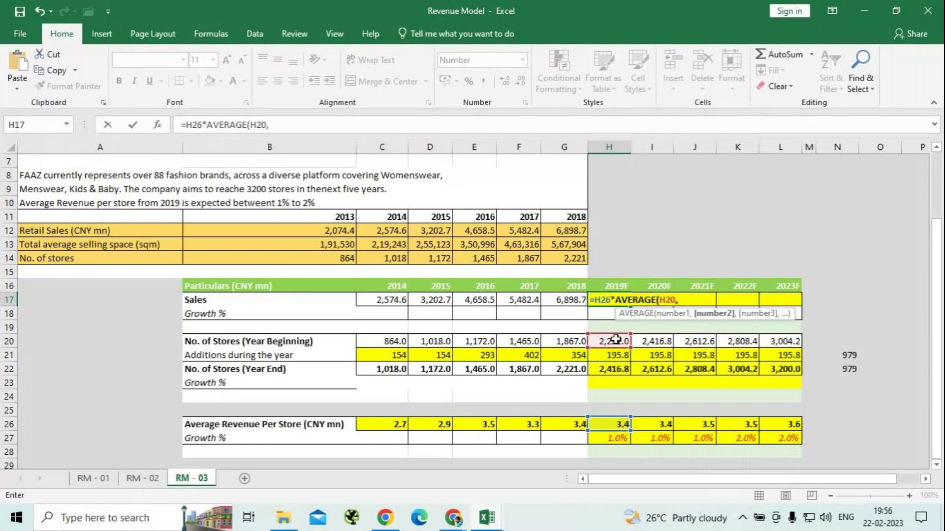
pyautogui.click(615, 369)
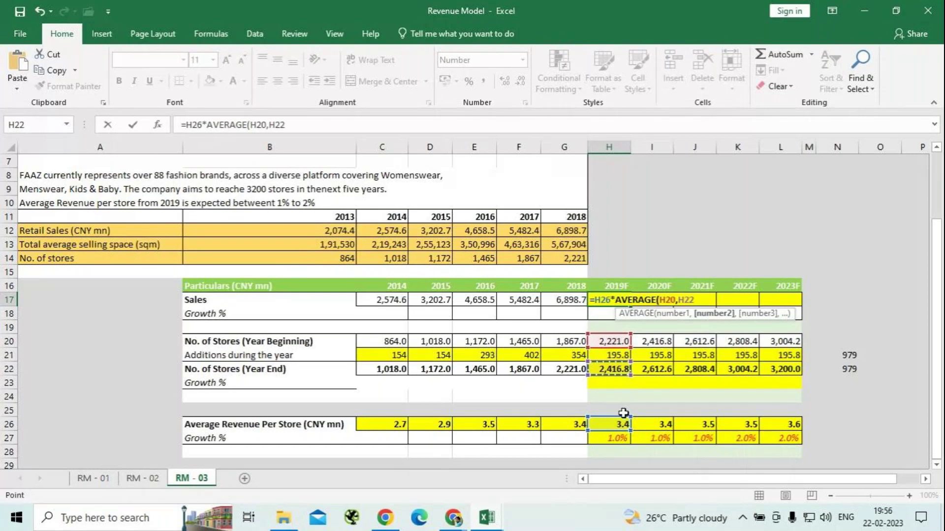
pyautogui.write(')')
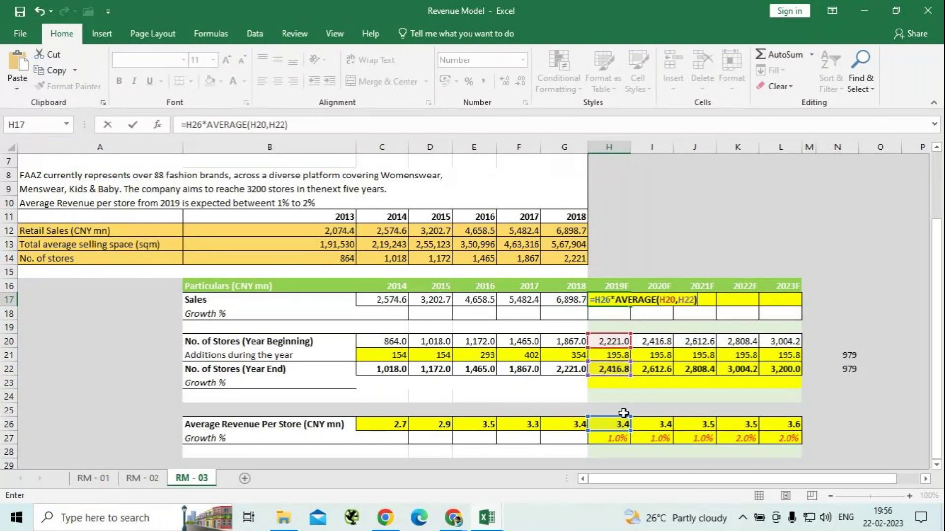
pyautogui.press('Return')
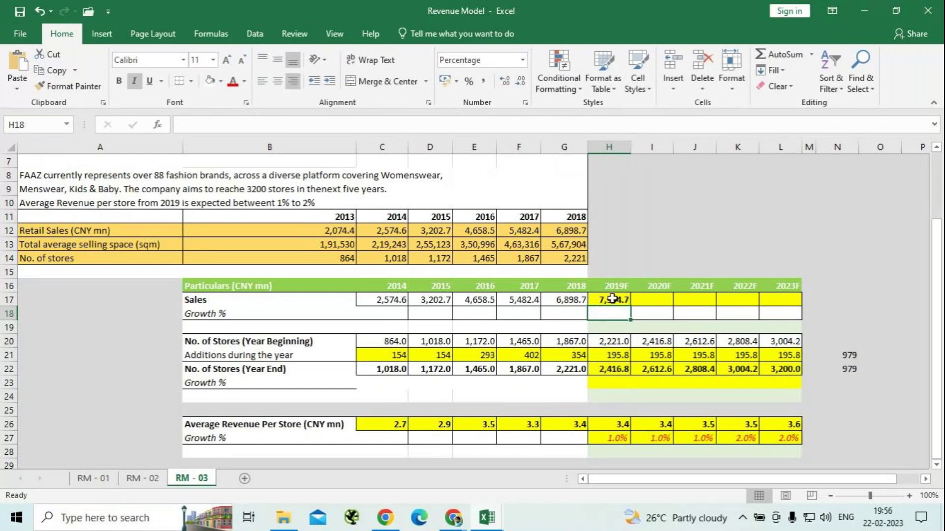
pyautogui.click(611, 299)
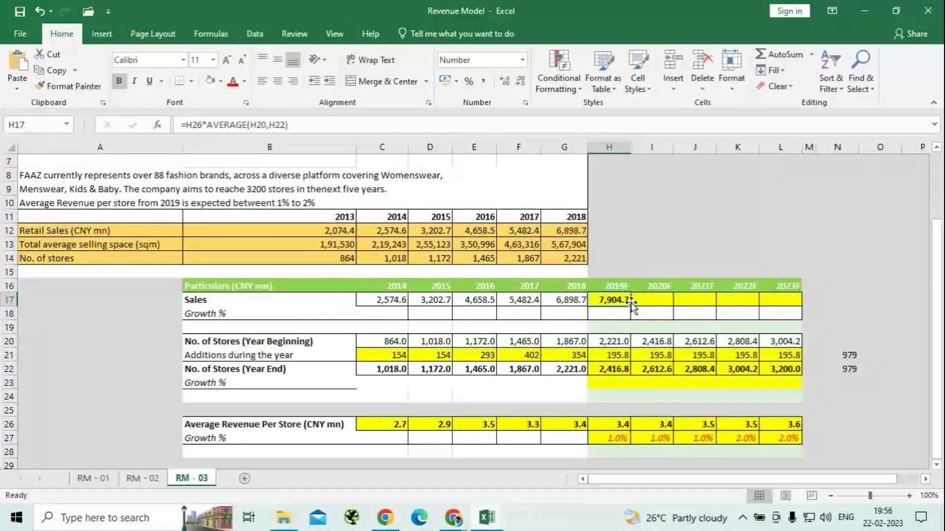
pyautogui.moveTo(631, 301); pyautogui.dragTo(787, 301)
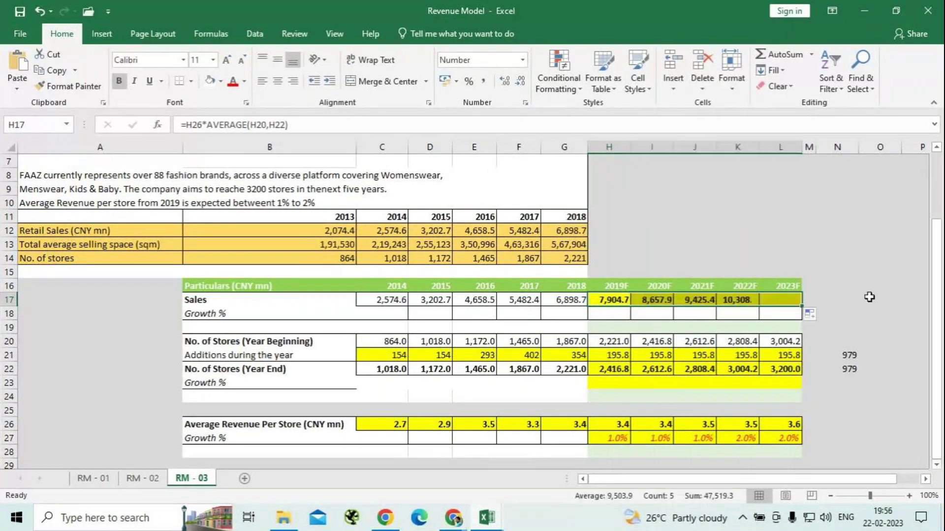
pyautogui.click(865, 309)
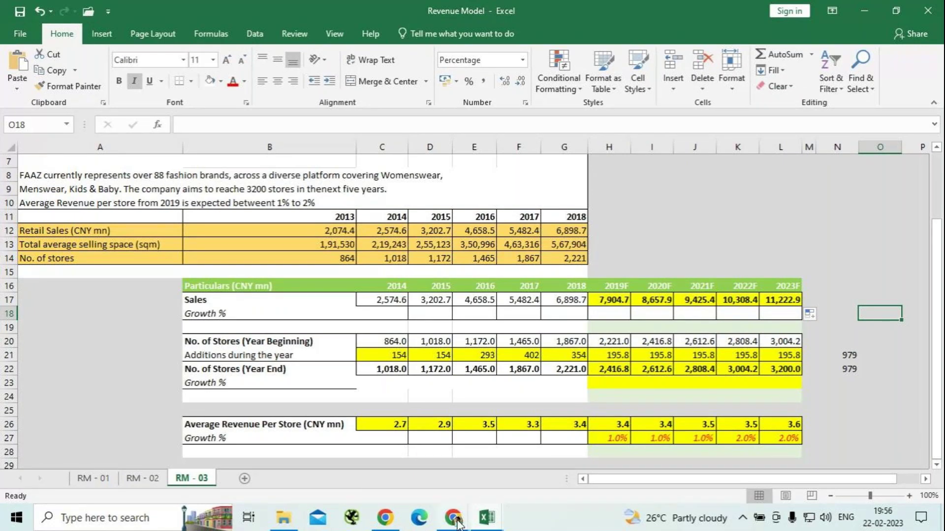
# Switch to the GoTo Meeting window and choose Leave
pyautogui.moveTo(455, 520)
pyautogui.click(495, 485)
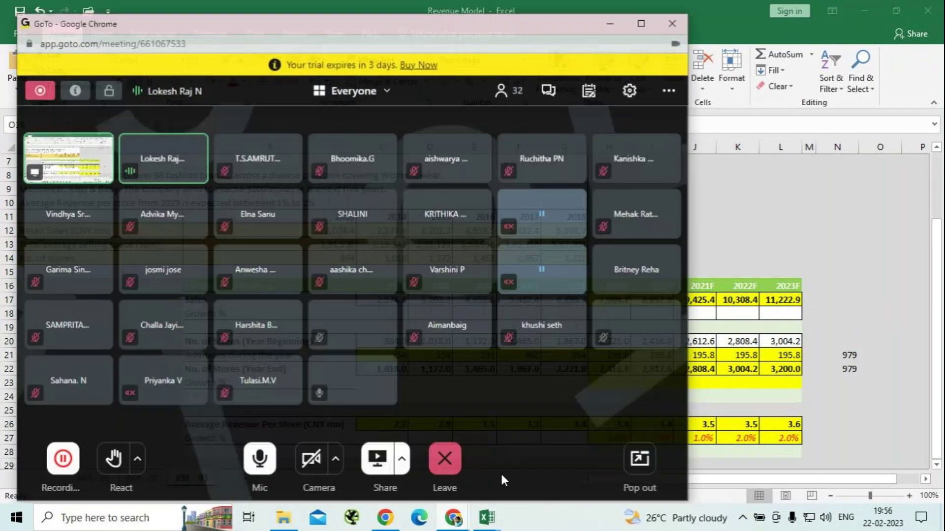
pyautogui.click(442, 455)
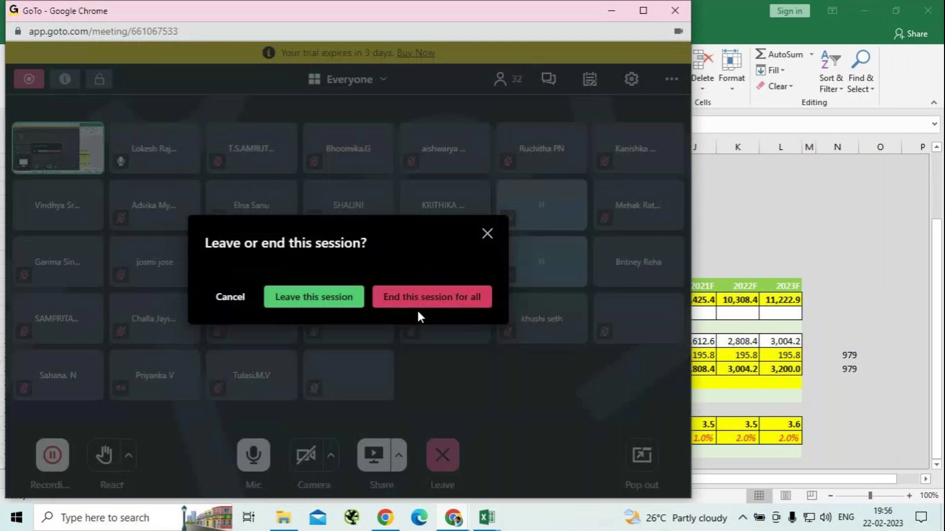